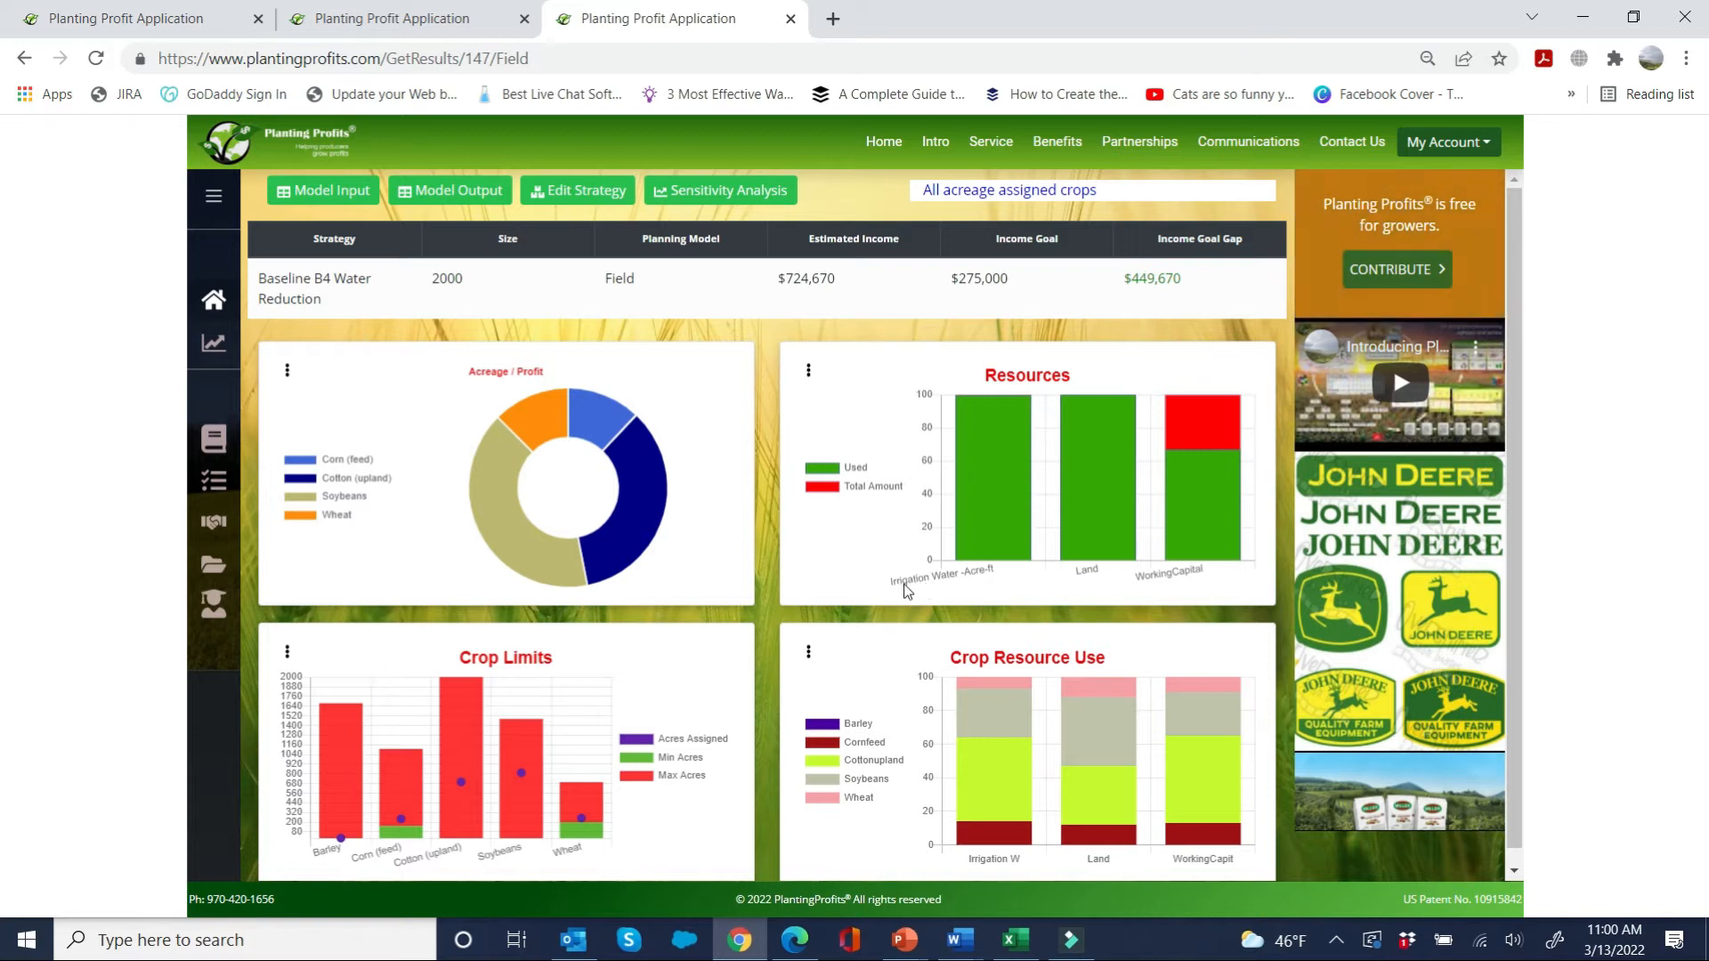
Step: Examine the detailed resource table of the Baseline B4 Water Reduction strategy and close it
left_click(808, 372)
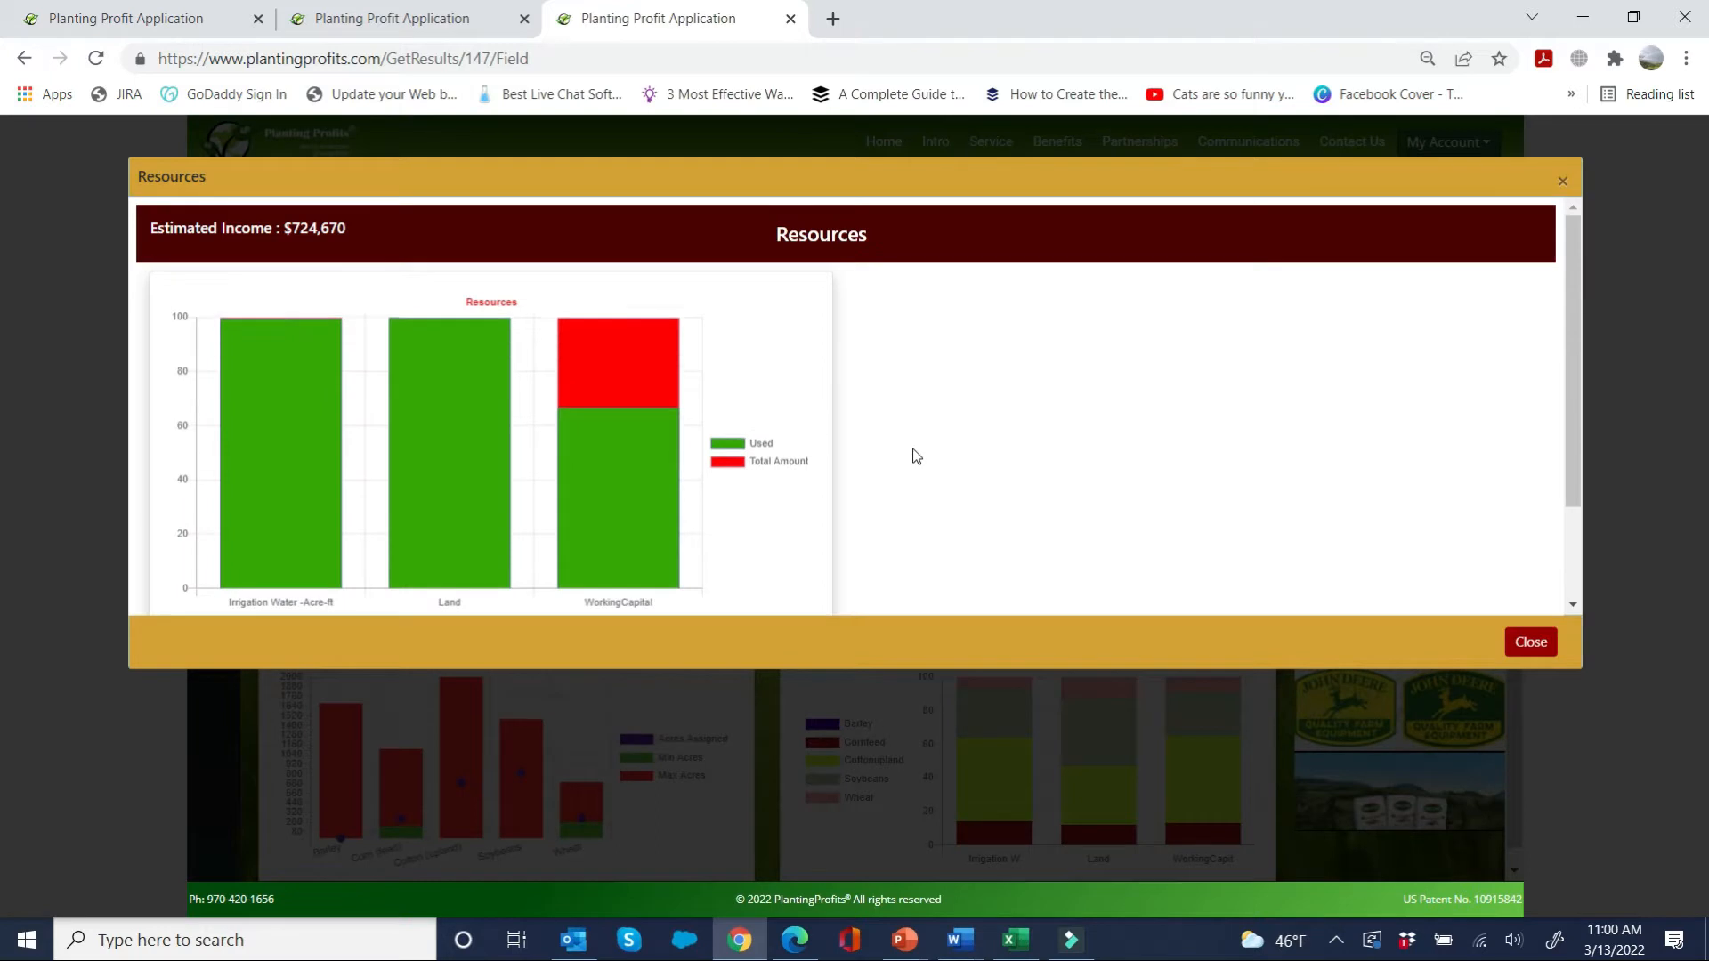
scroll(929, 456, "down", 2)
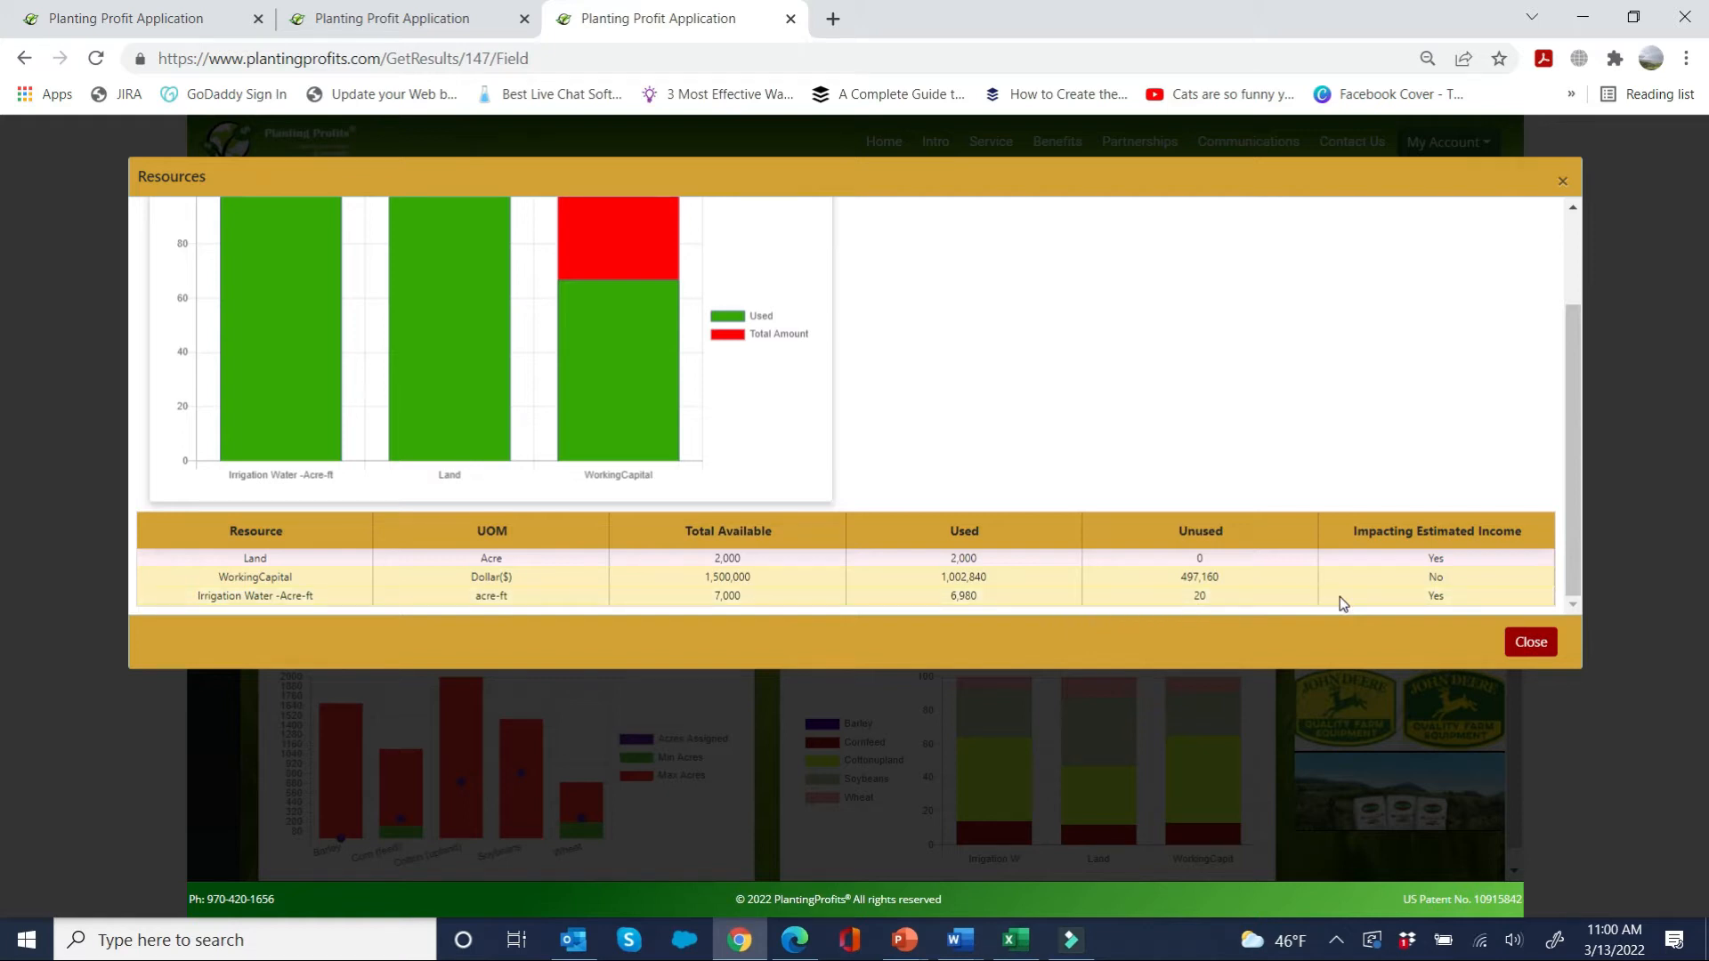
left_click(1526, 648)
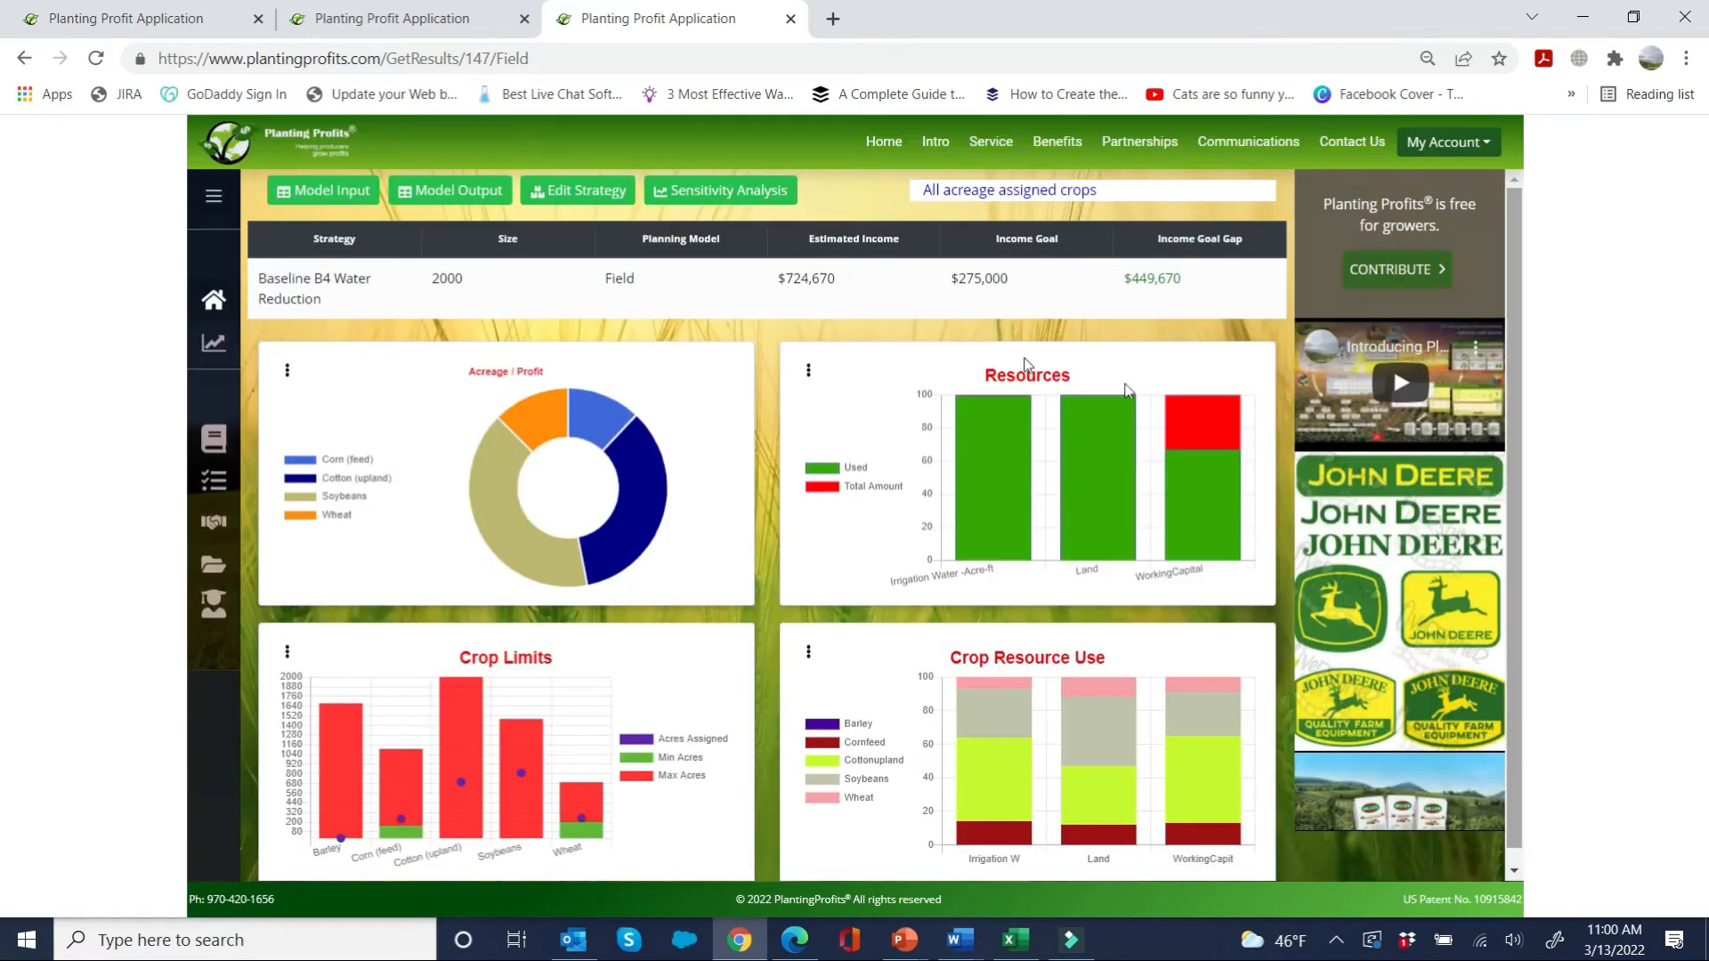
Step: Run a multiple-resource sensitivity analysis on the strategy with irrigation water reduced to 4200 acre-ft
left_click(711, 189)
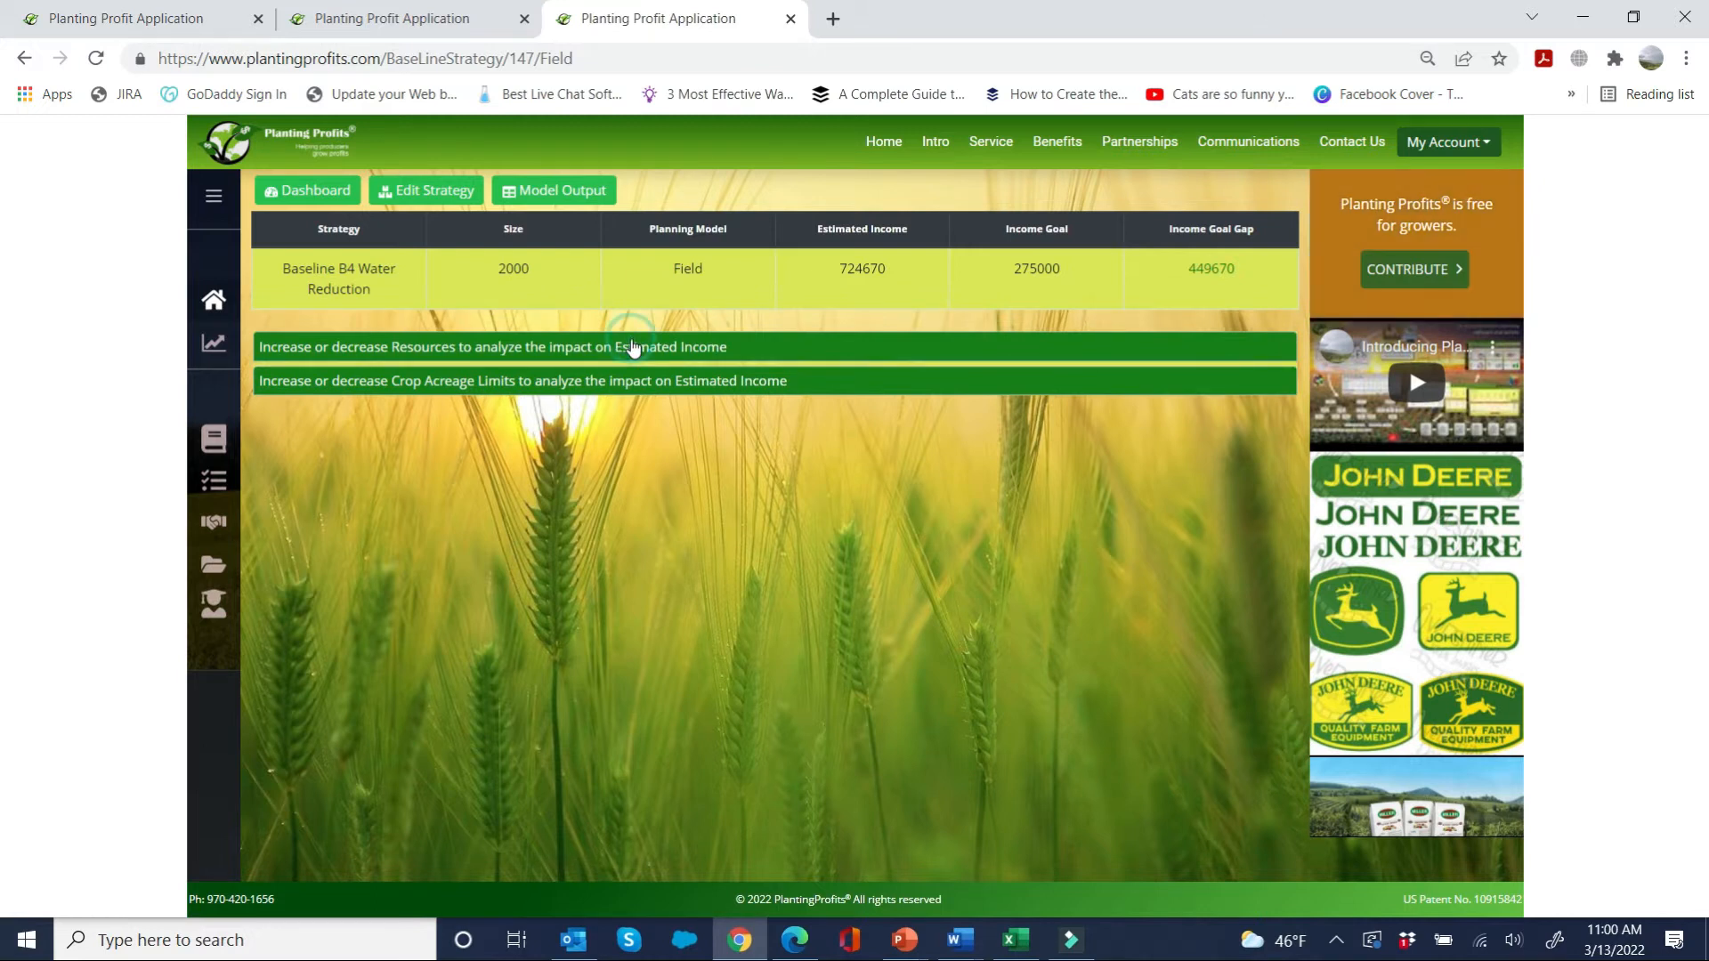
left_click(634, 347)
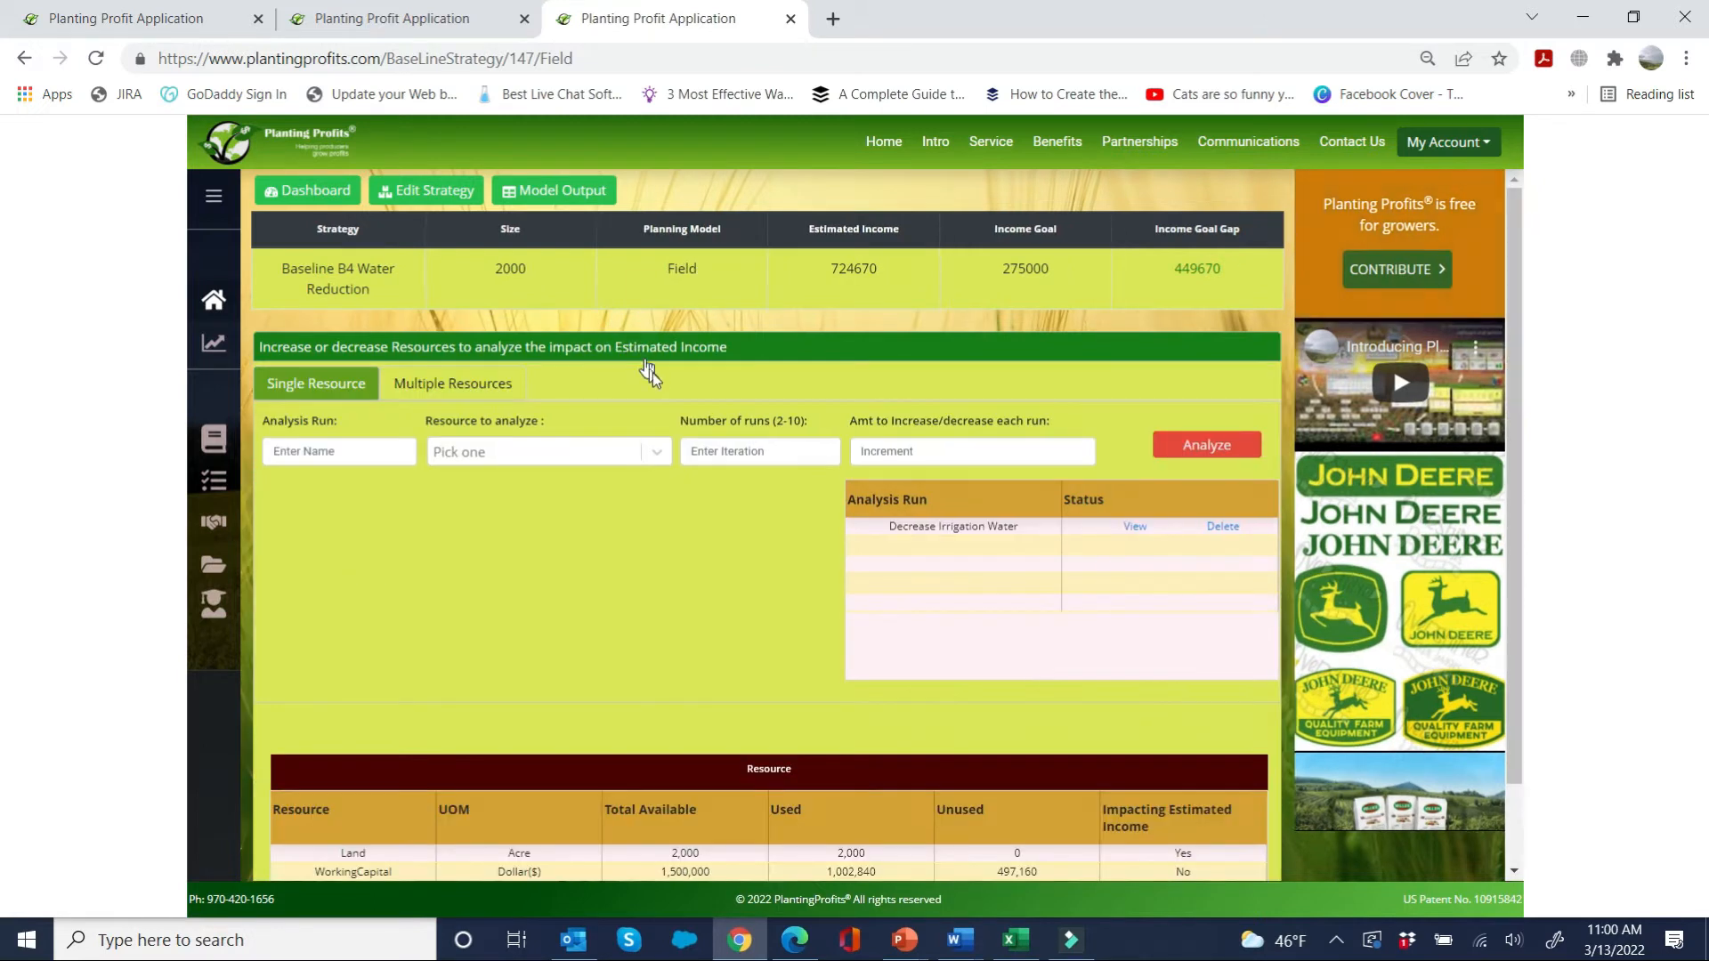
left_click(463, 385)
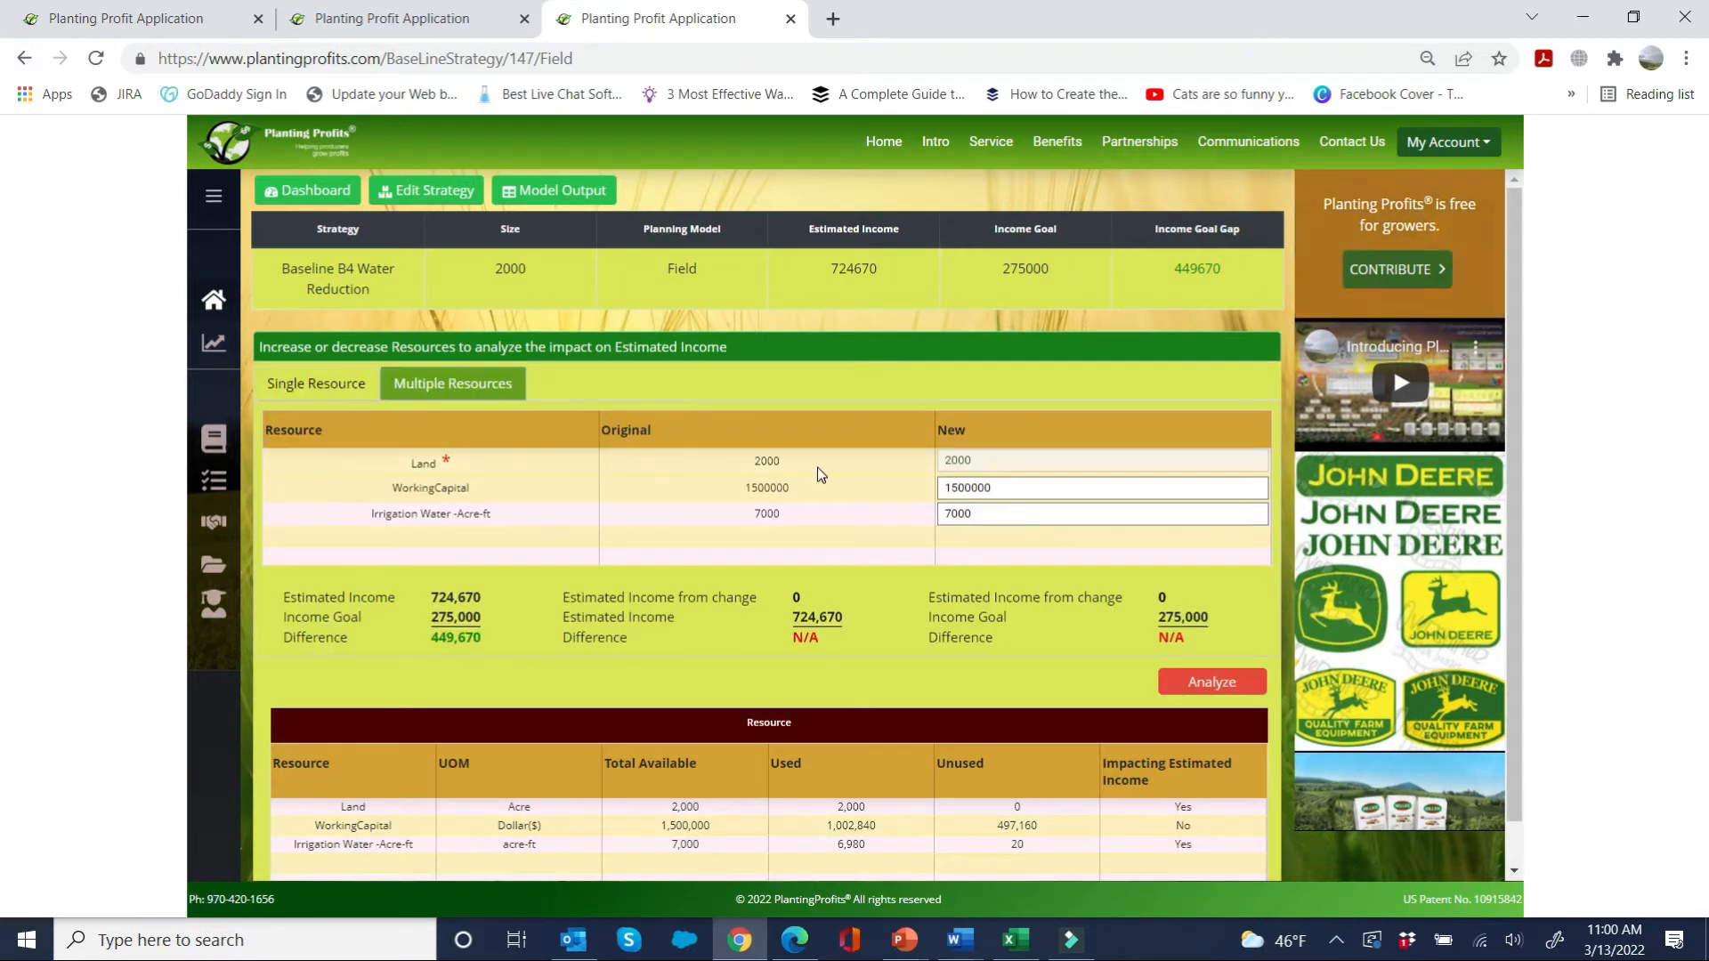
key("Tab")
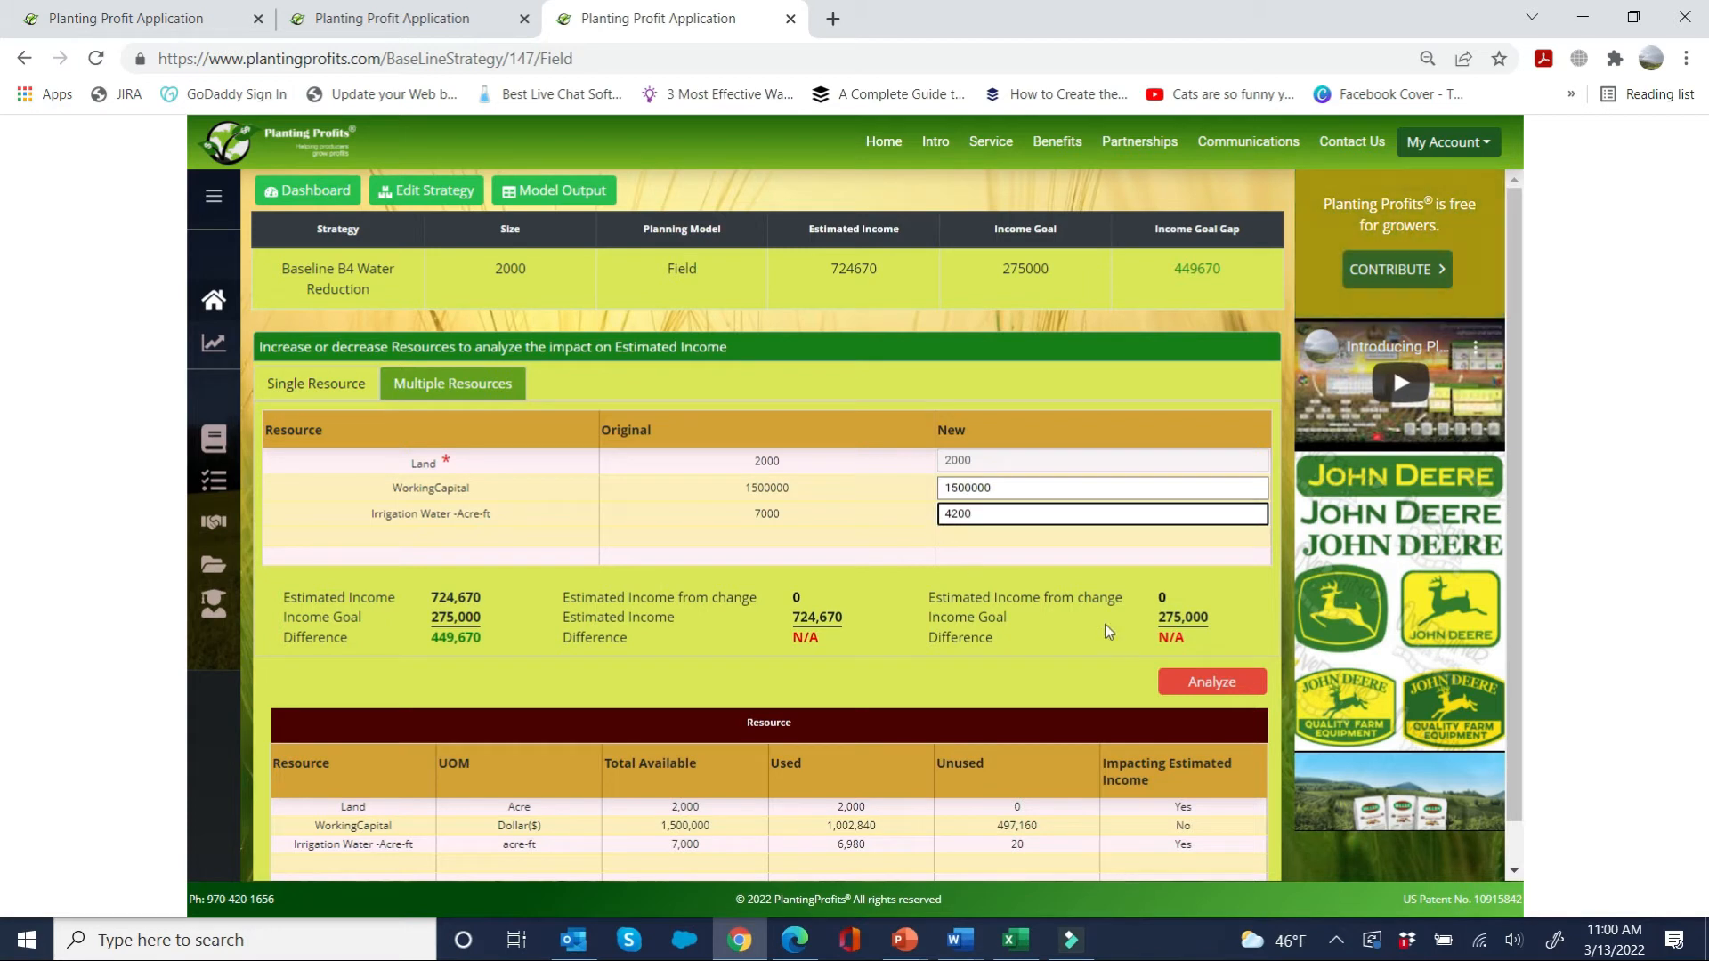
left_click(1201, 683)
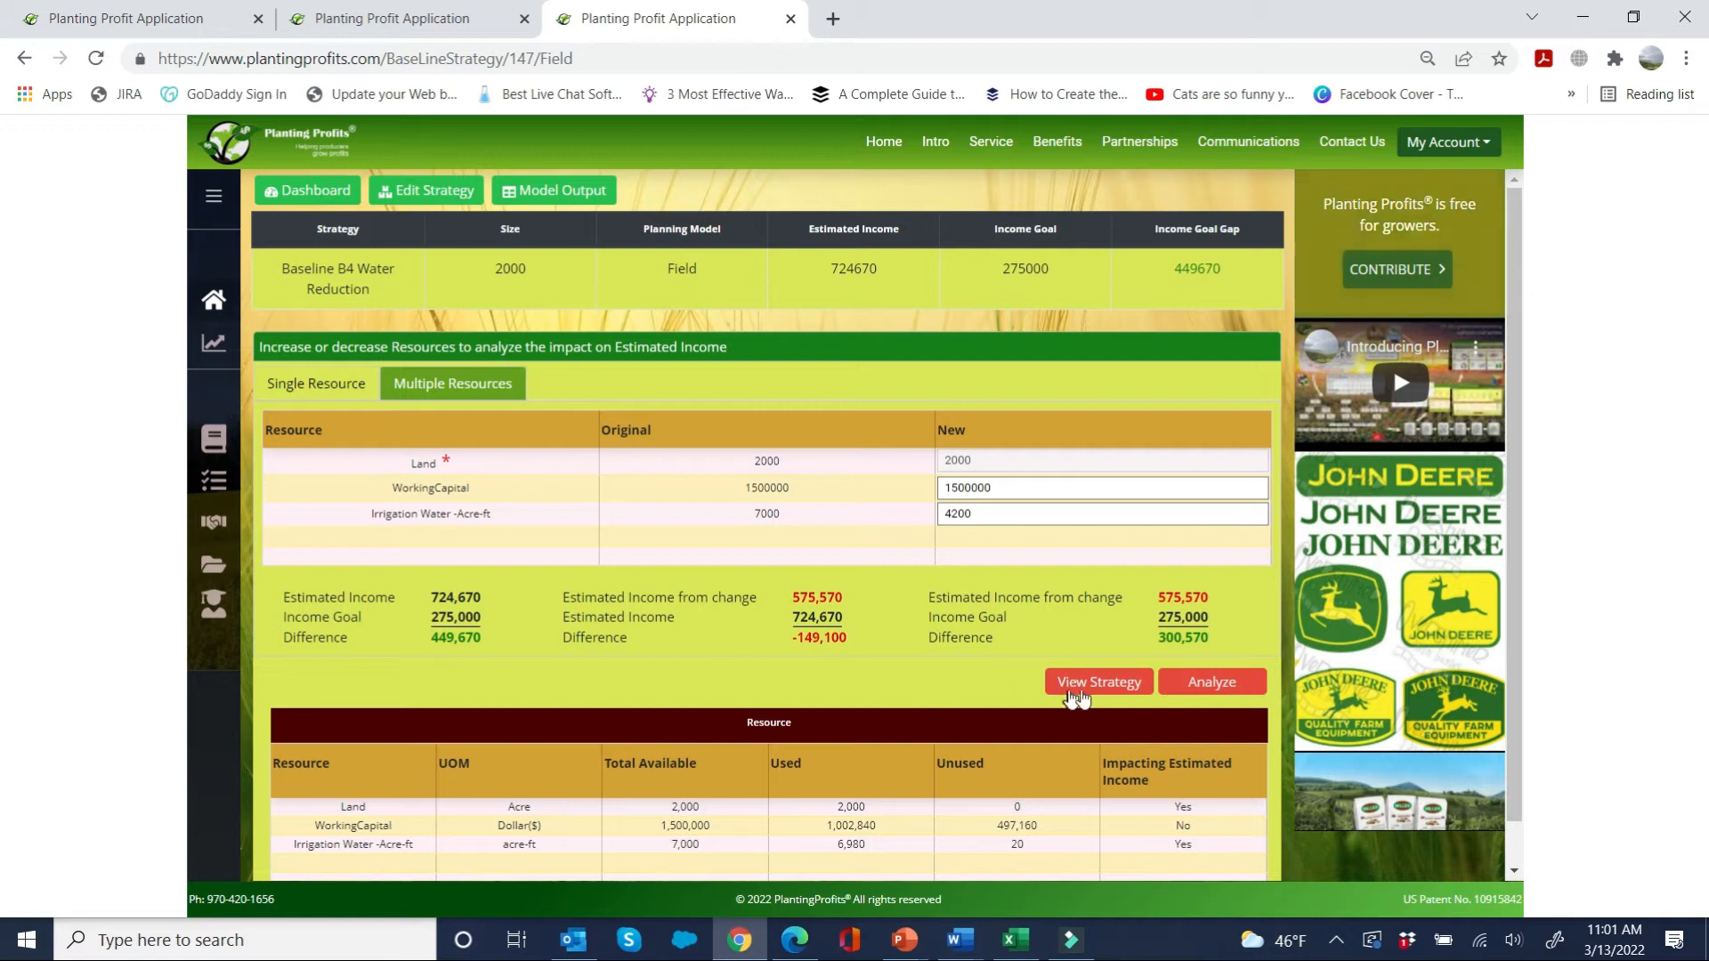
Step: View the crop and field assignments of the reduced-water strategy and save it
left_click(1104, 685)
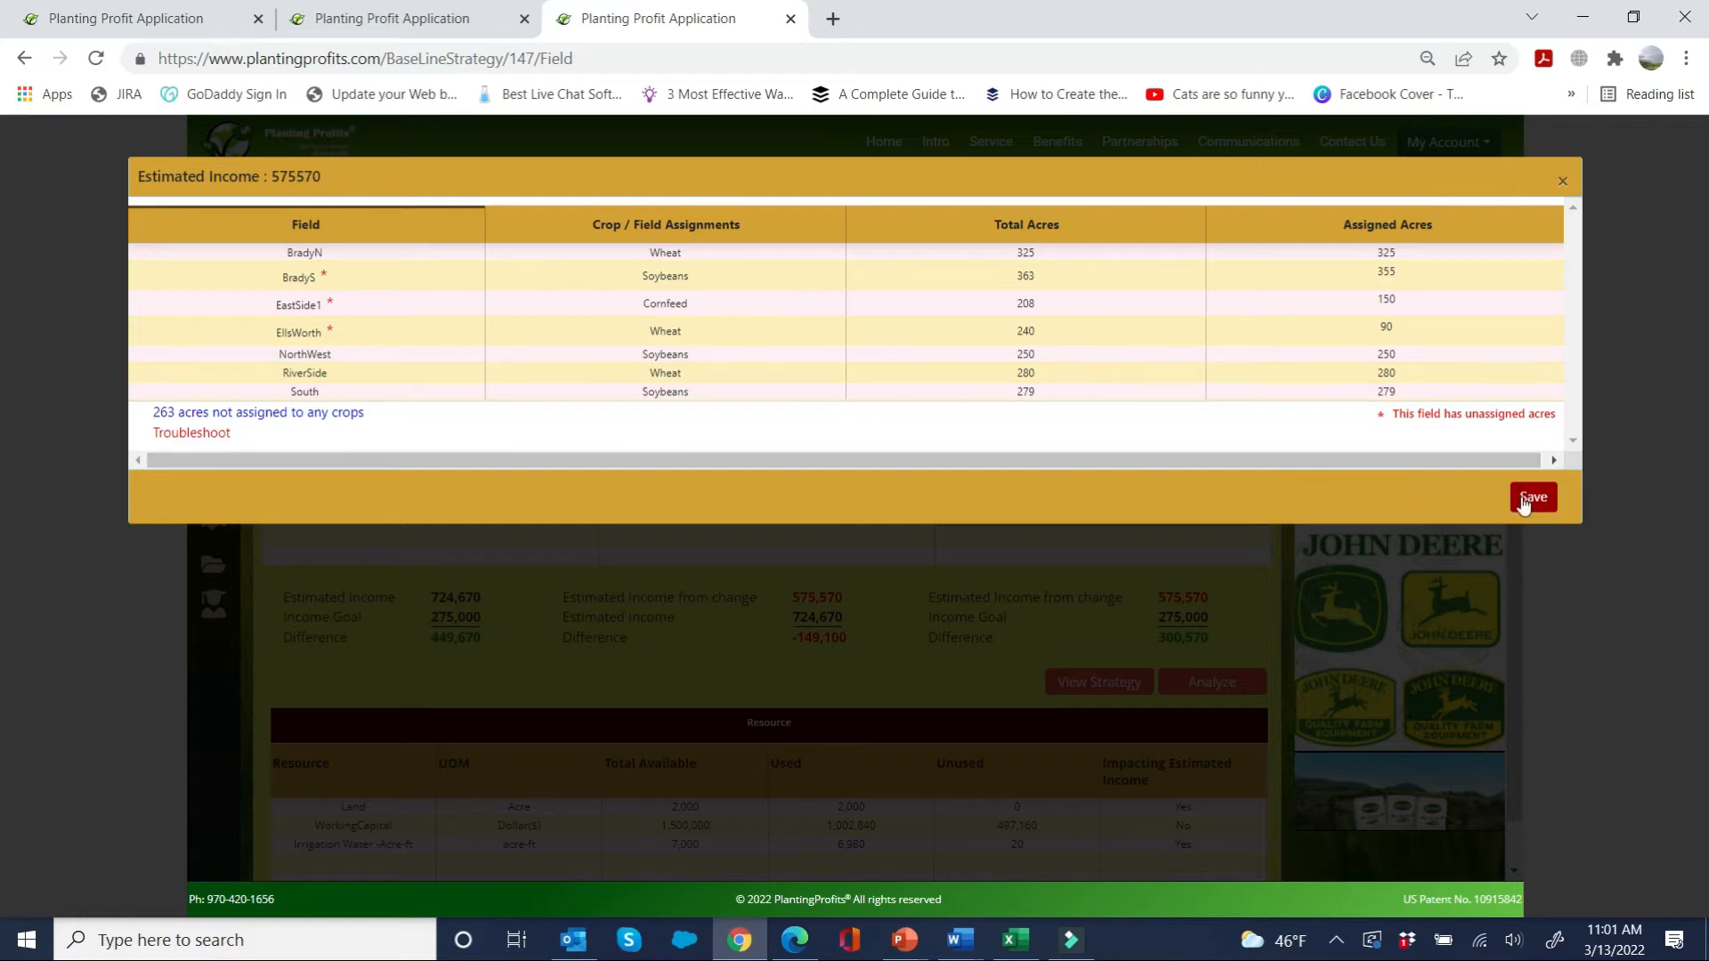
left_click(131, 18)
left_click(1532, 498)
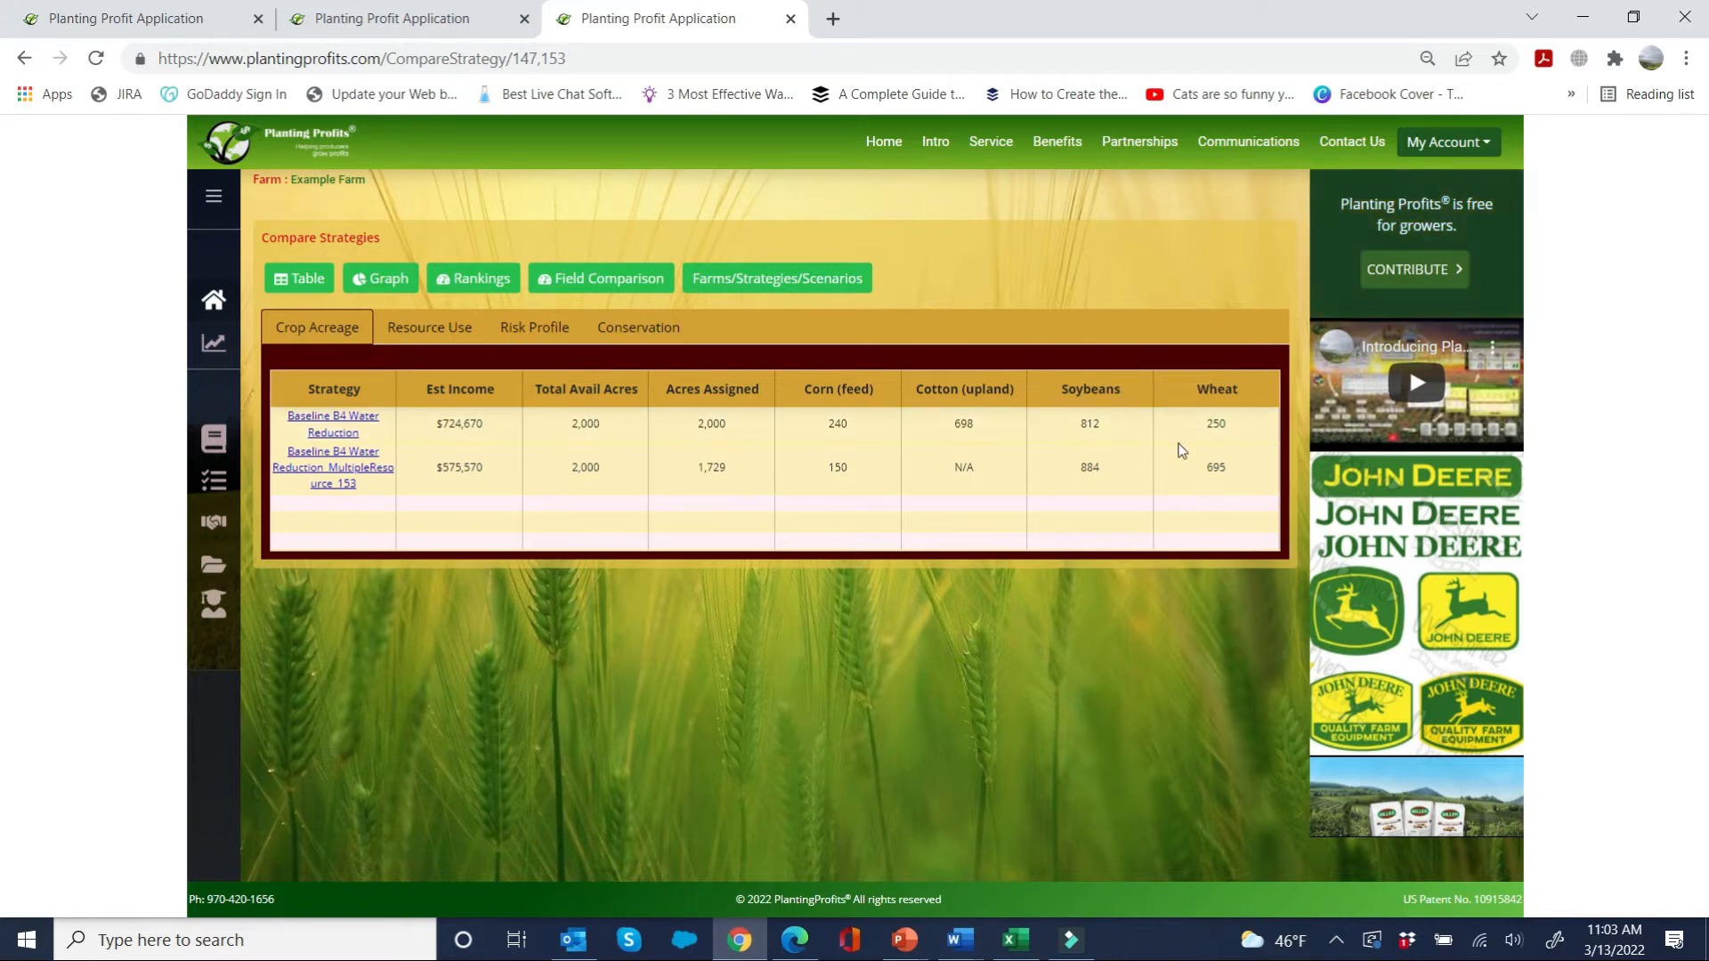
Step: Compare the resource use and conservation figures of the baseline and reduced-water strategies
left_click(463, 330)
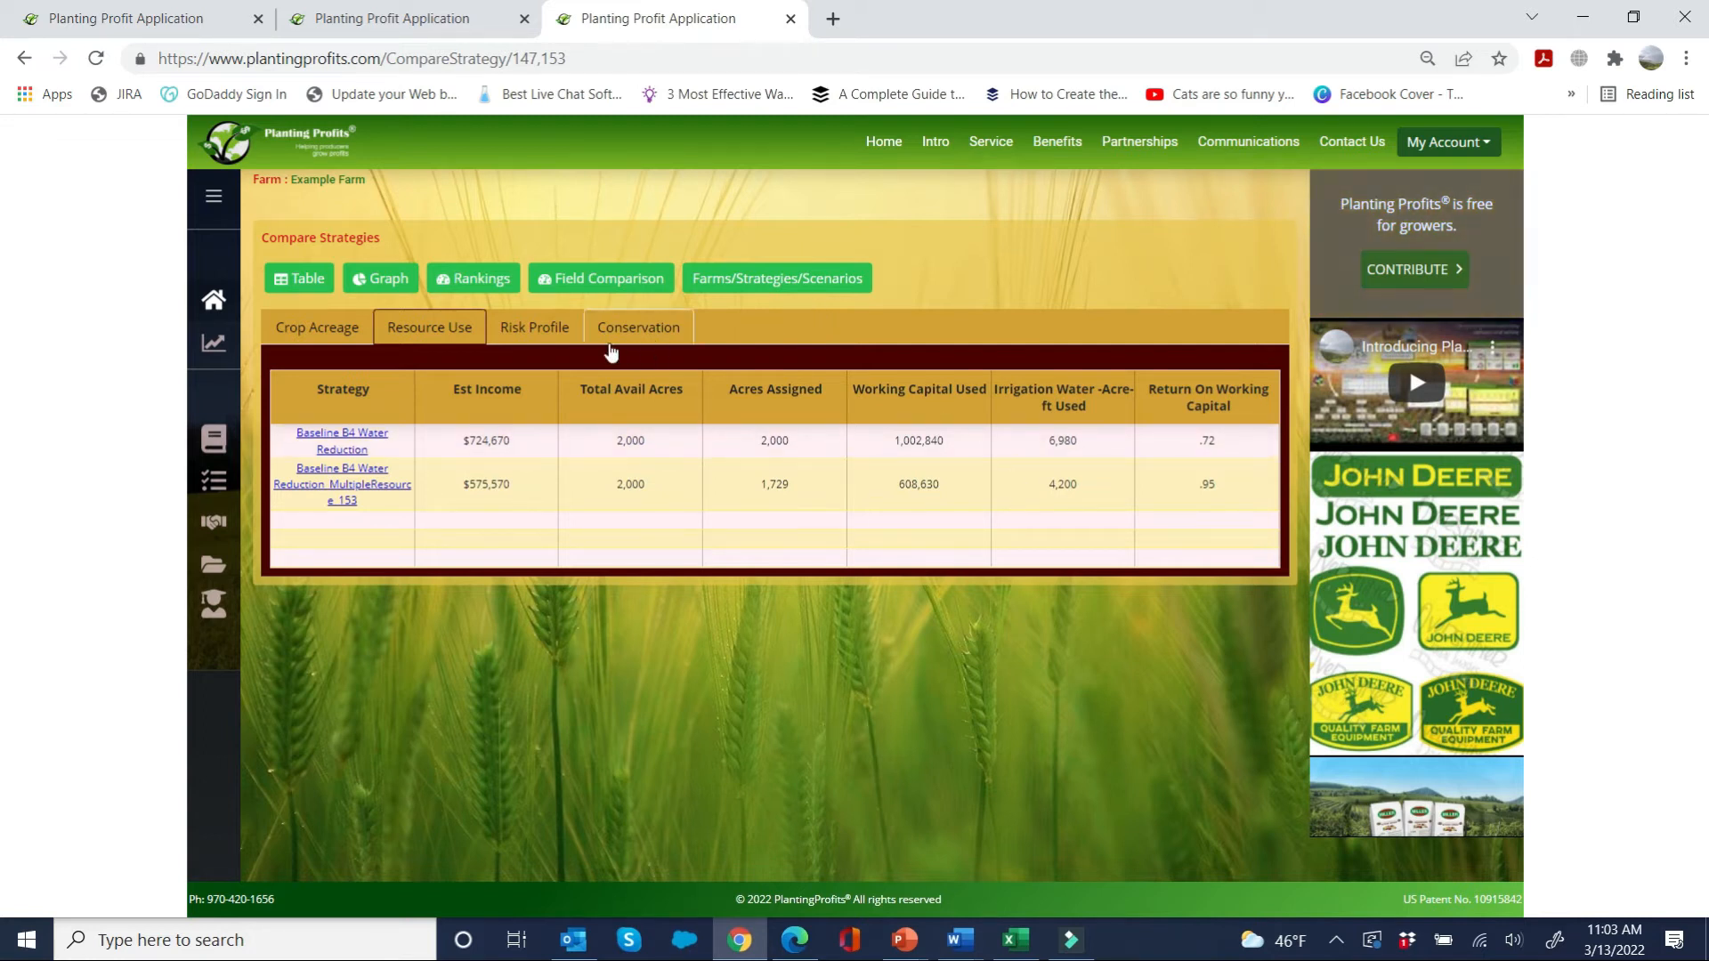
left_click(633, 329)
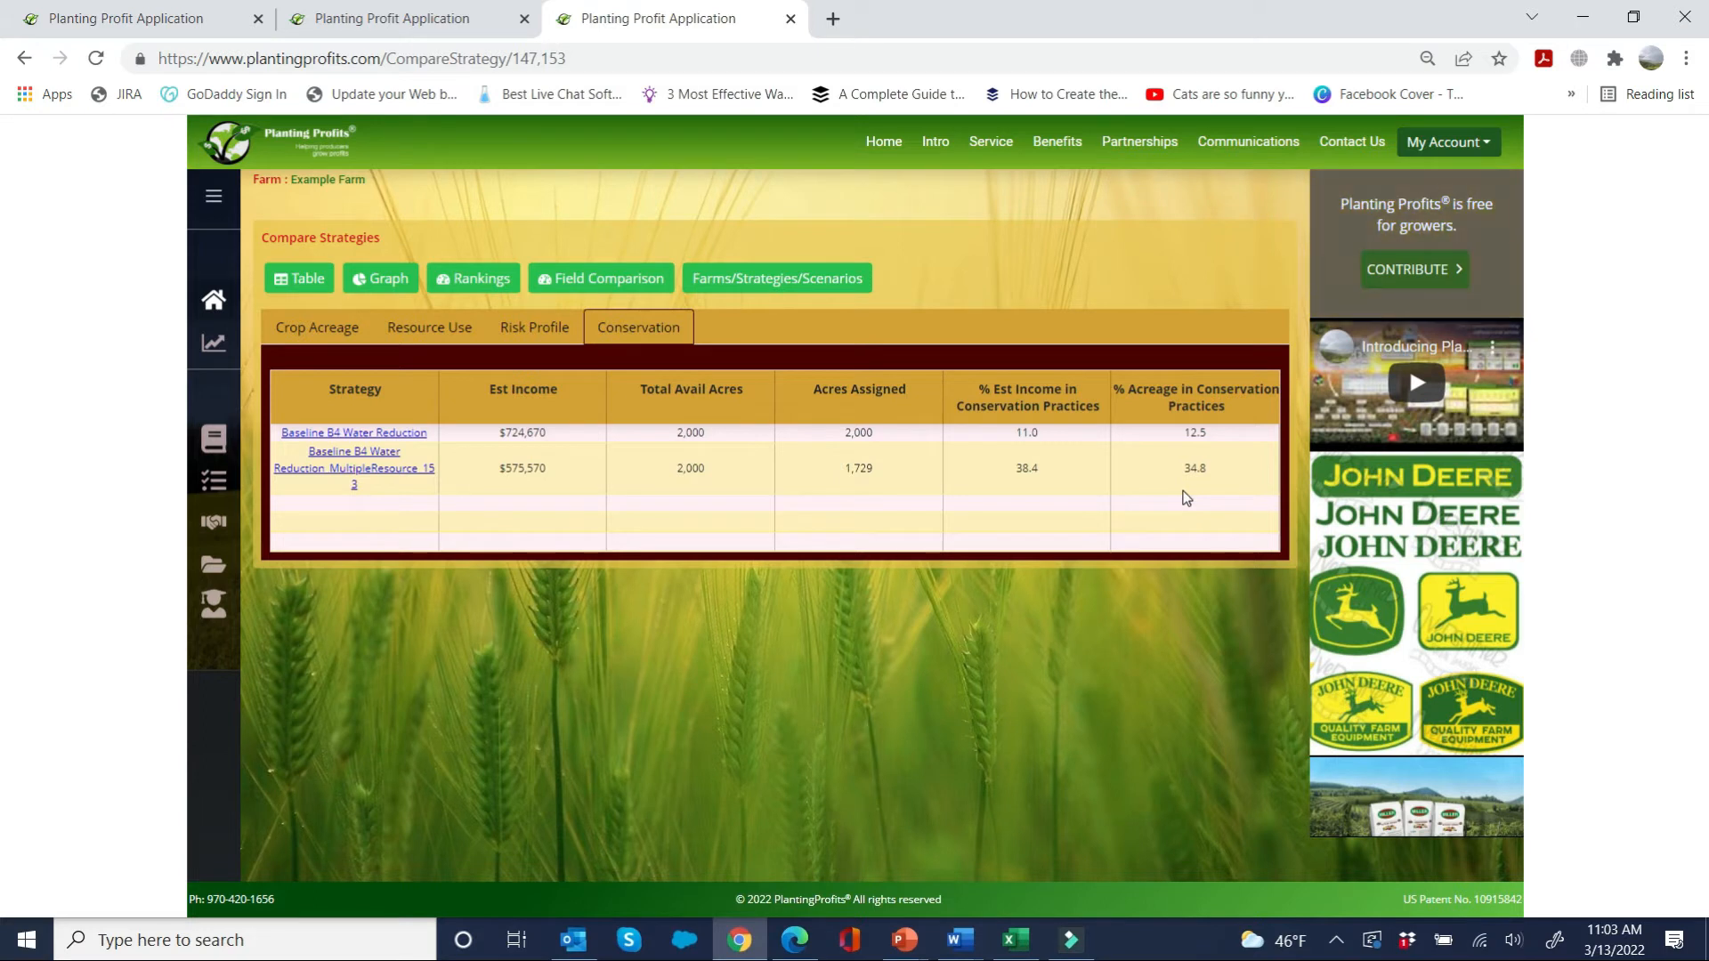
Step: In Baseline After Changing Rotations, remove Cotton (upland) from BradyS, NorthWest and South, and Corn (feed) from EastSide1 and RiverSide
left_click(437, 19)
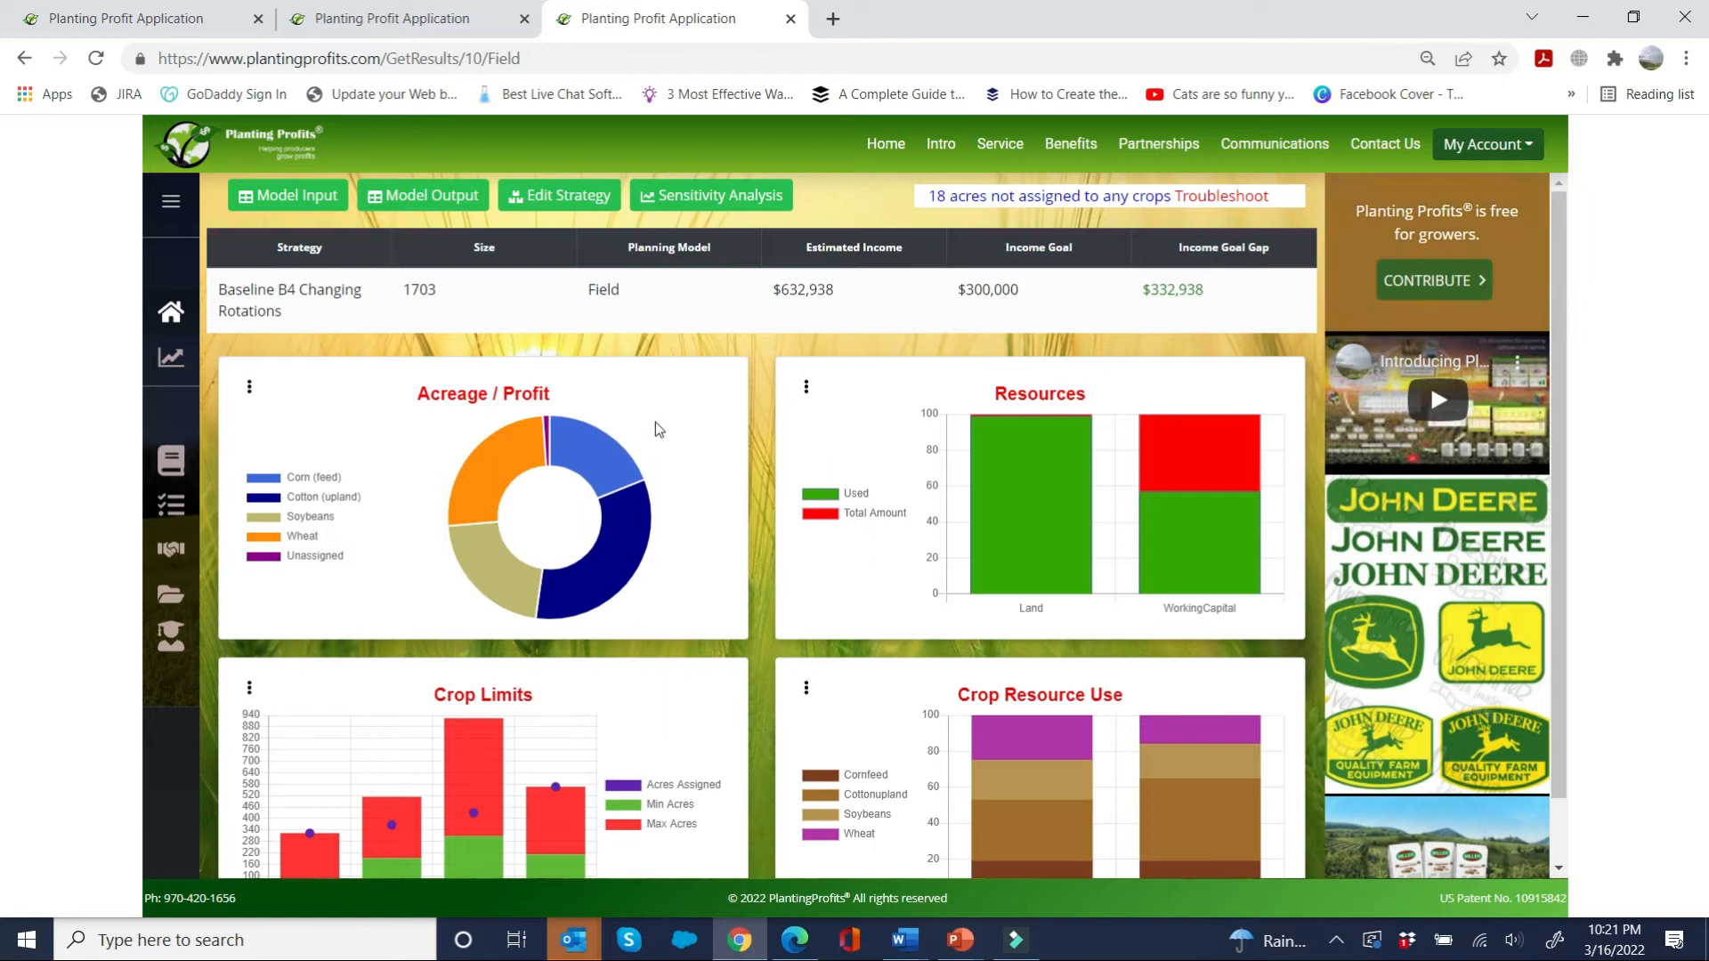
left_click(464, 13)
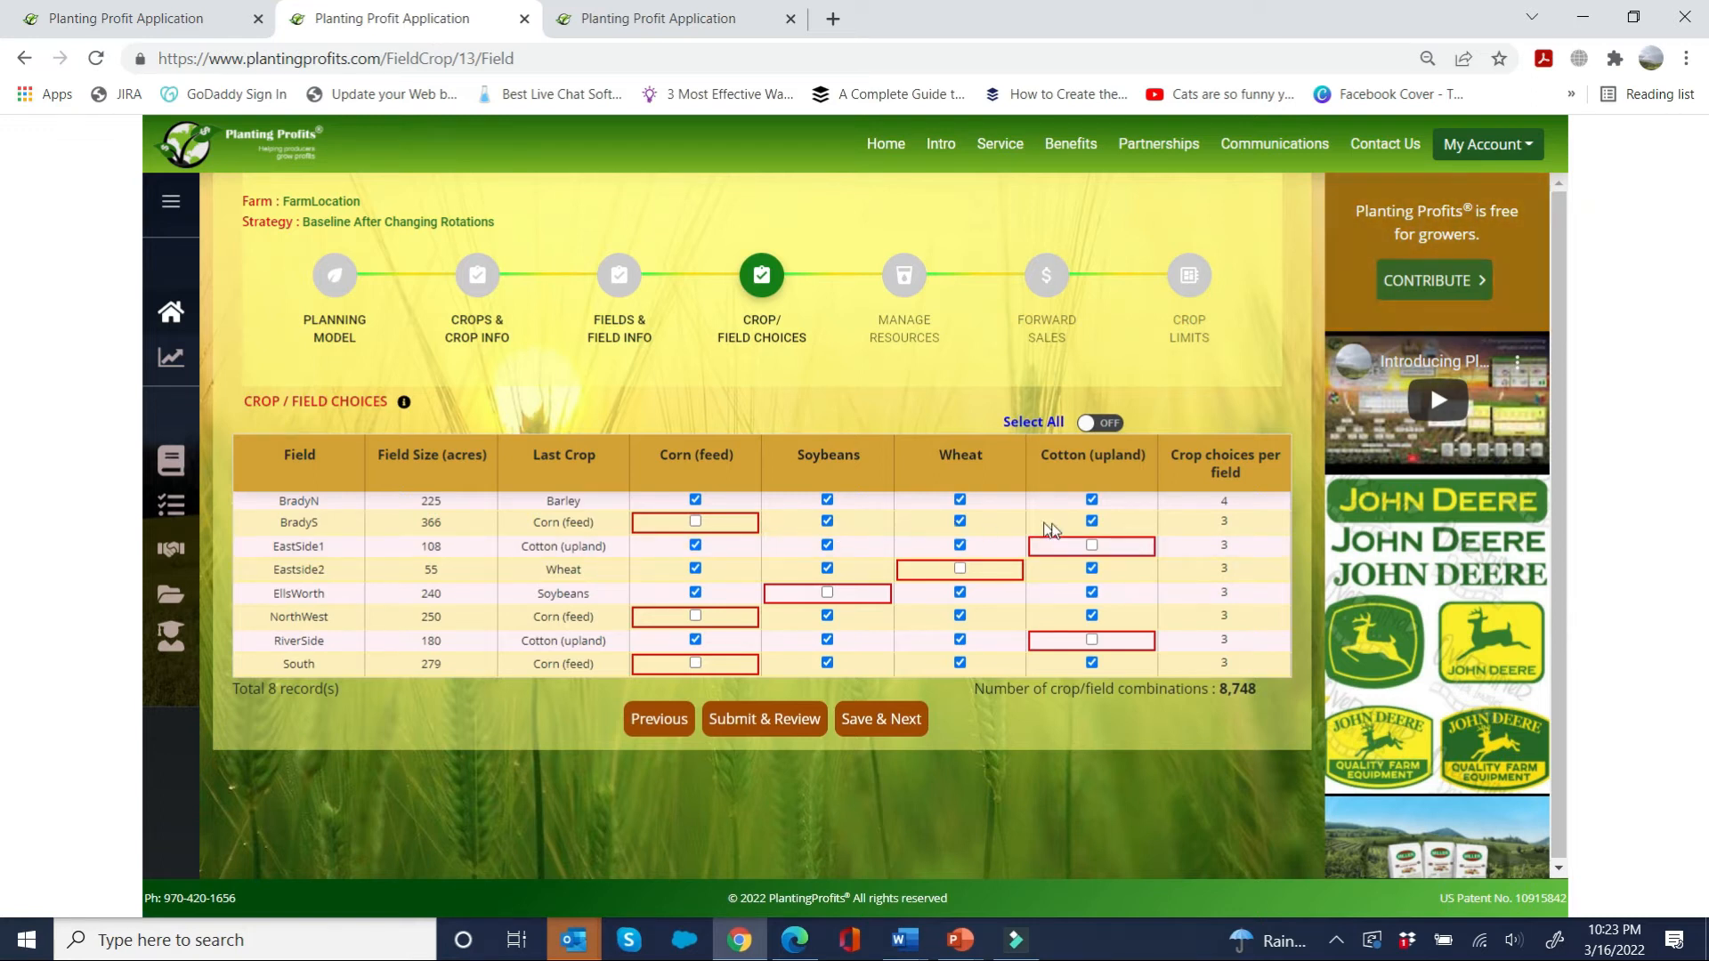
left_click(1091, 522)
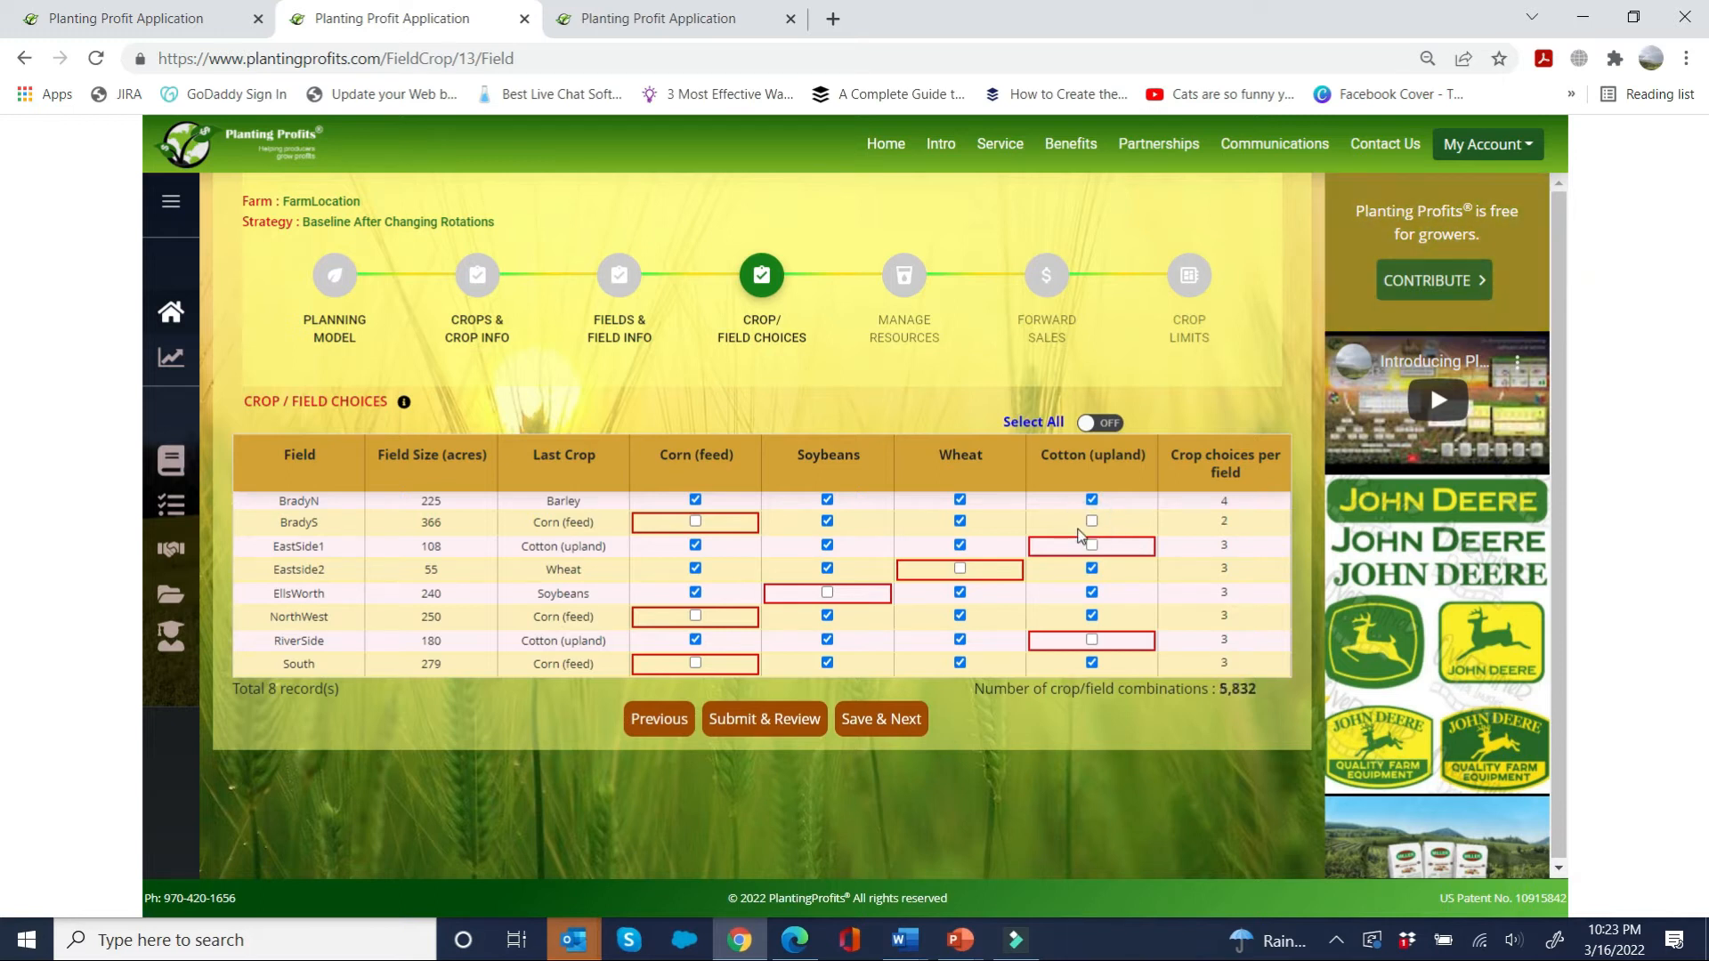
left_click(697, 546)
left_click(1091, 613)
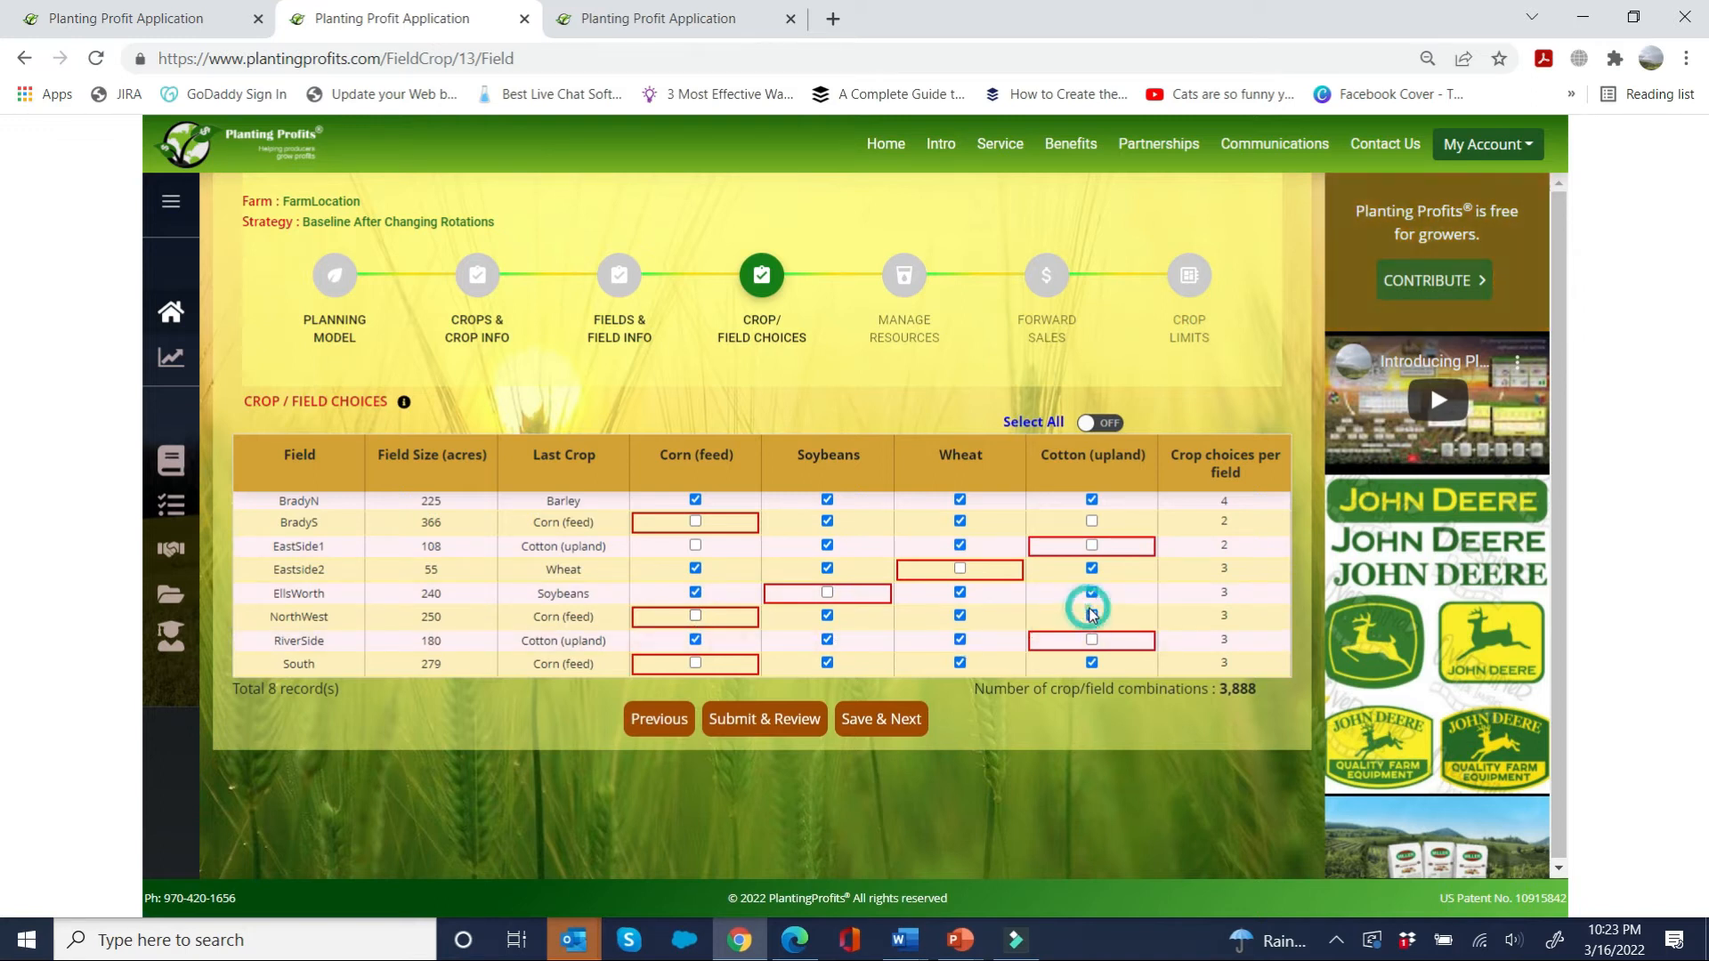
left_click(1092, 615)
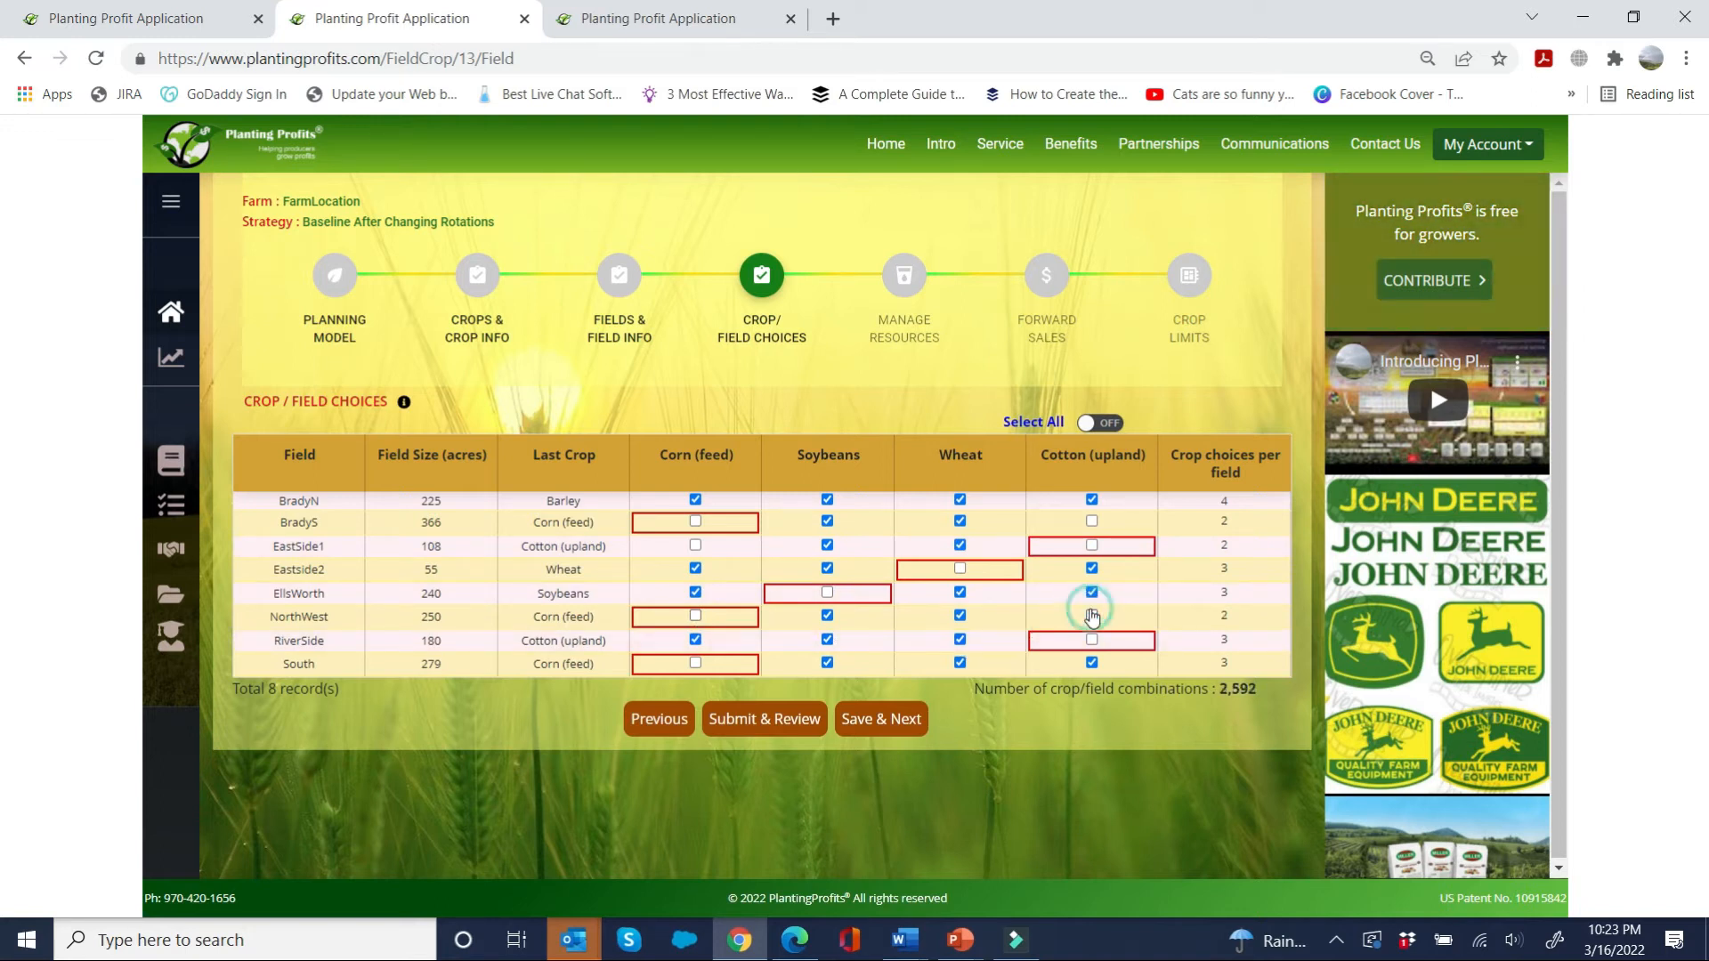
left_click(697, 640)
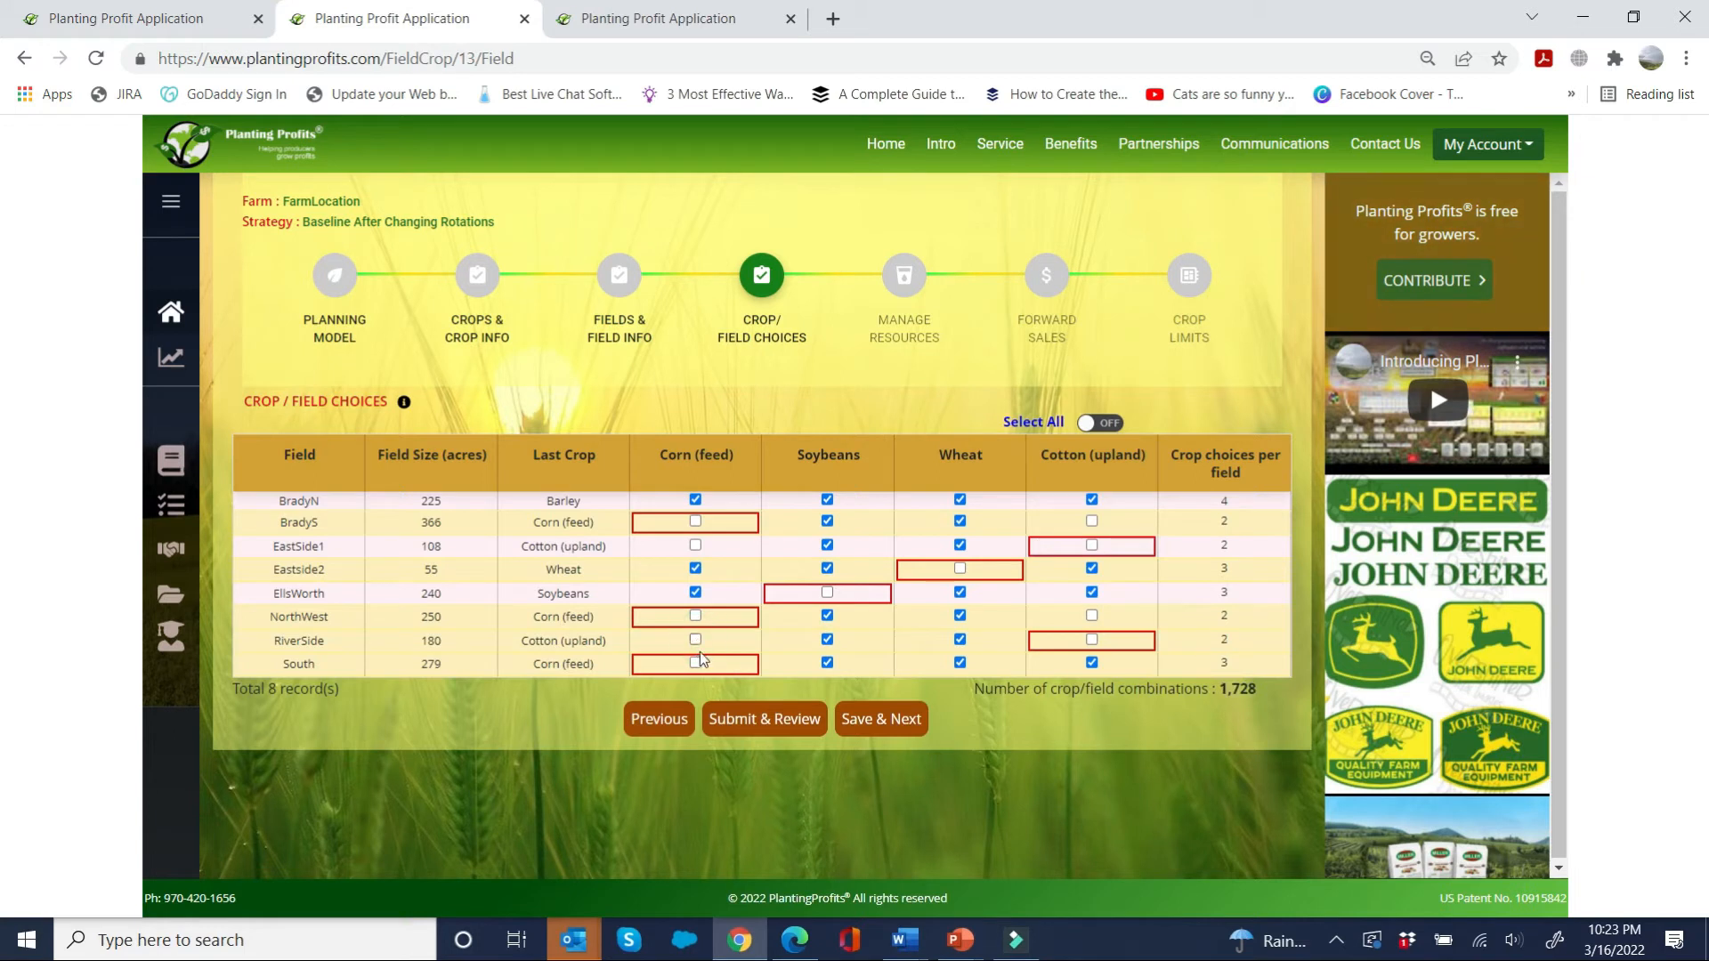
left_click(1091, 662)
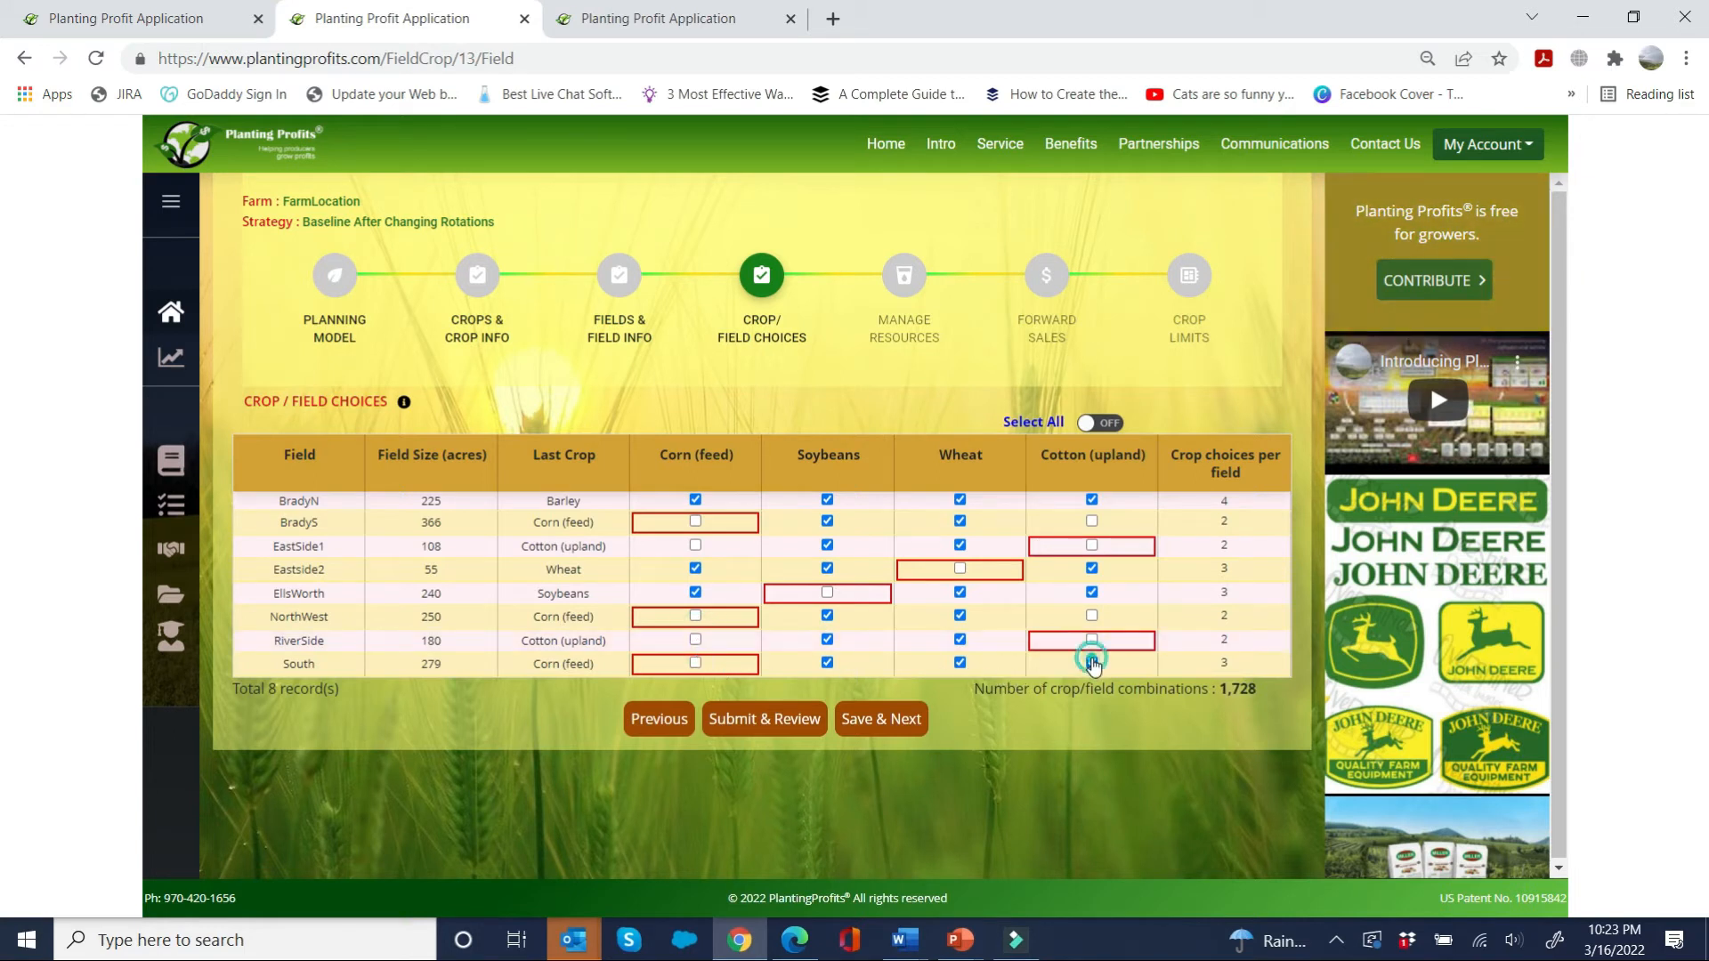
Step: Check the crops' conservation practice settings and analyze the Baseline After Changing Rotations strategy
key("ctrl+shift+Tab")
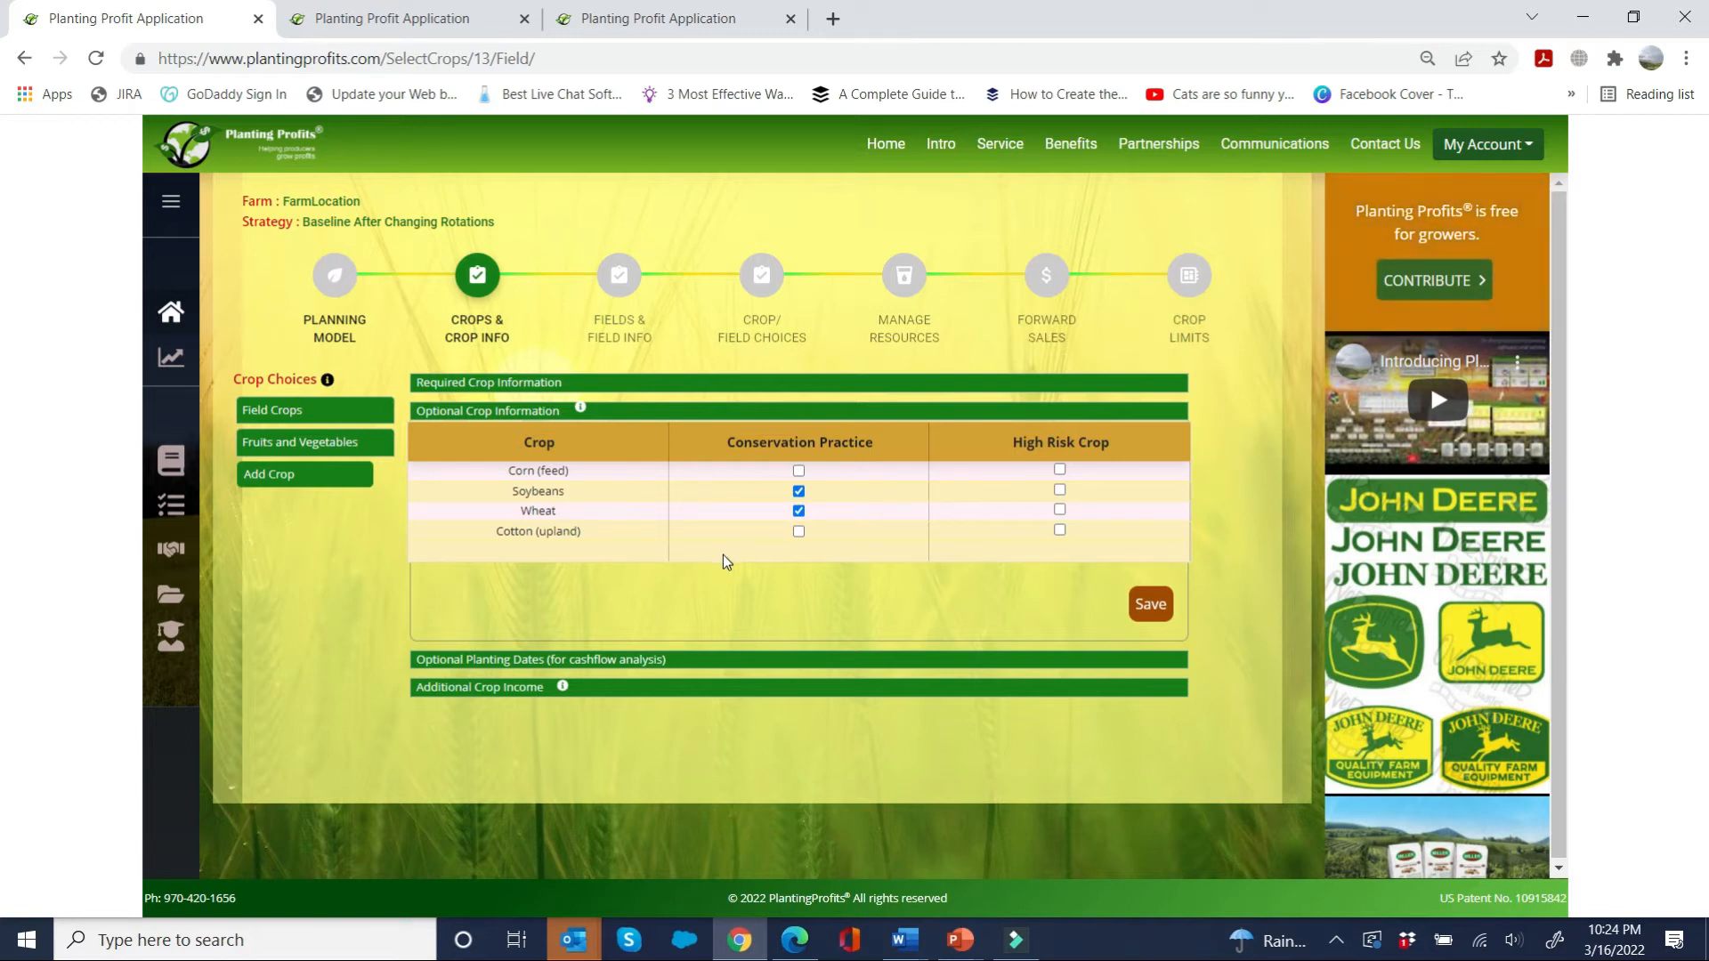
key("ctrl+Tab")
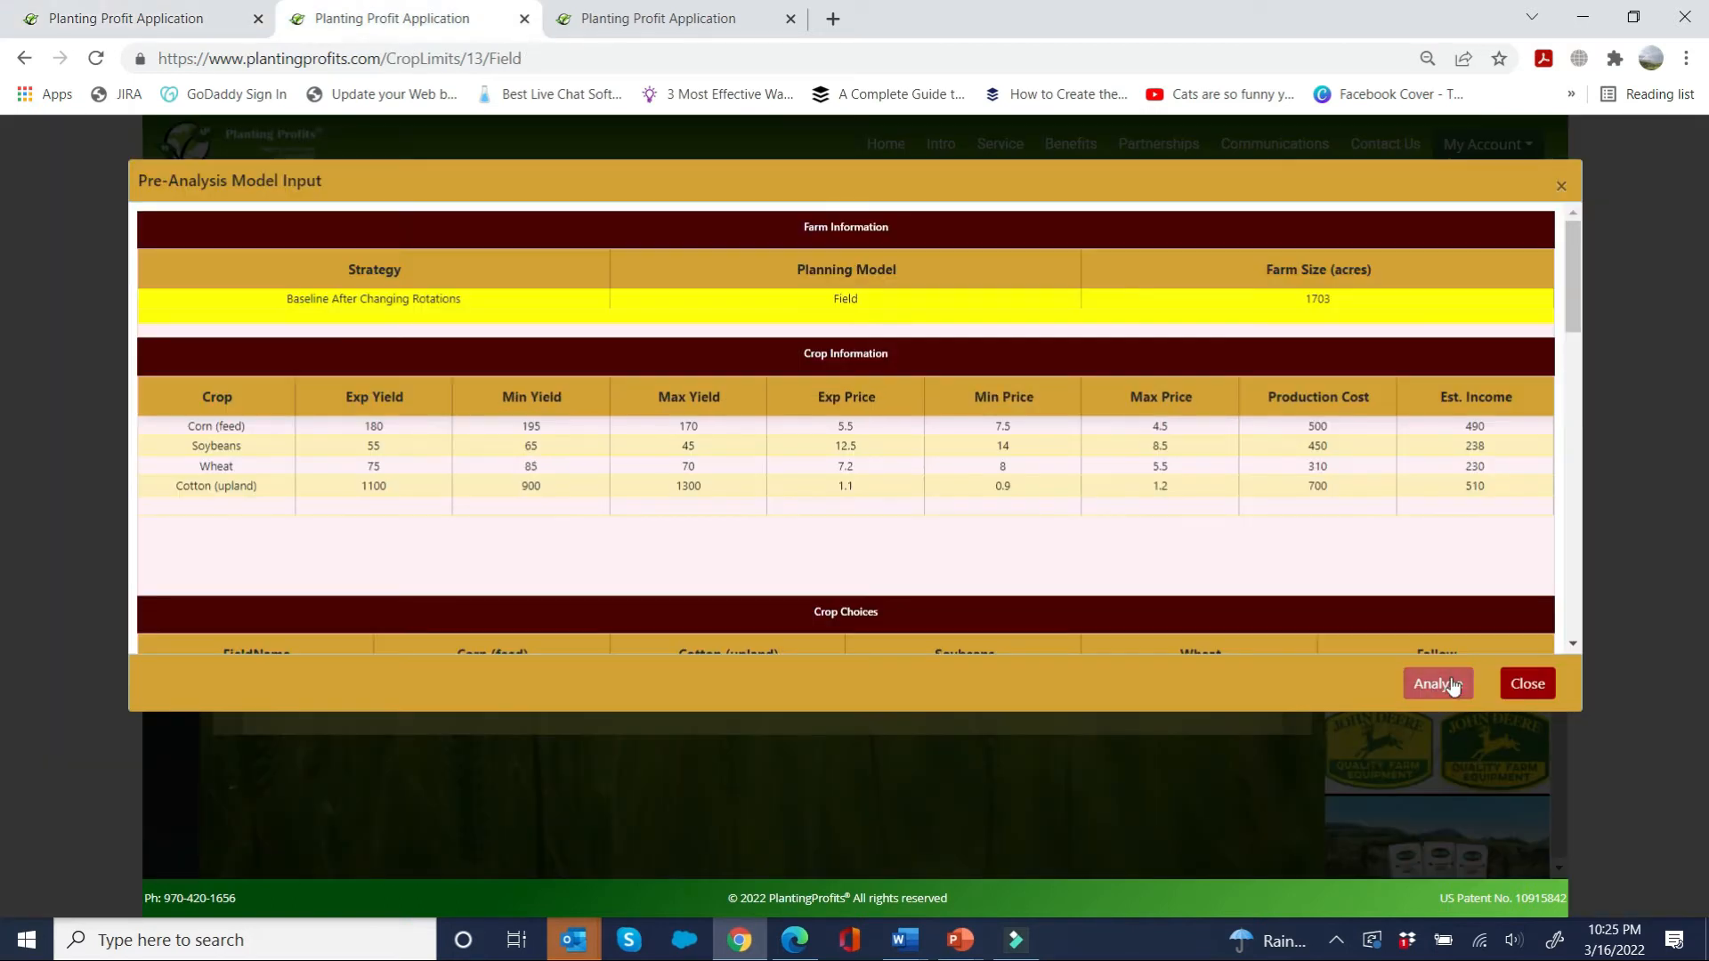
left_click(1451, 683)
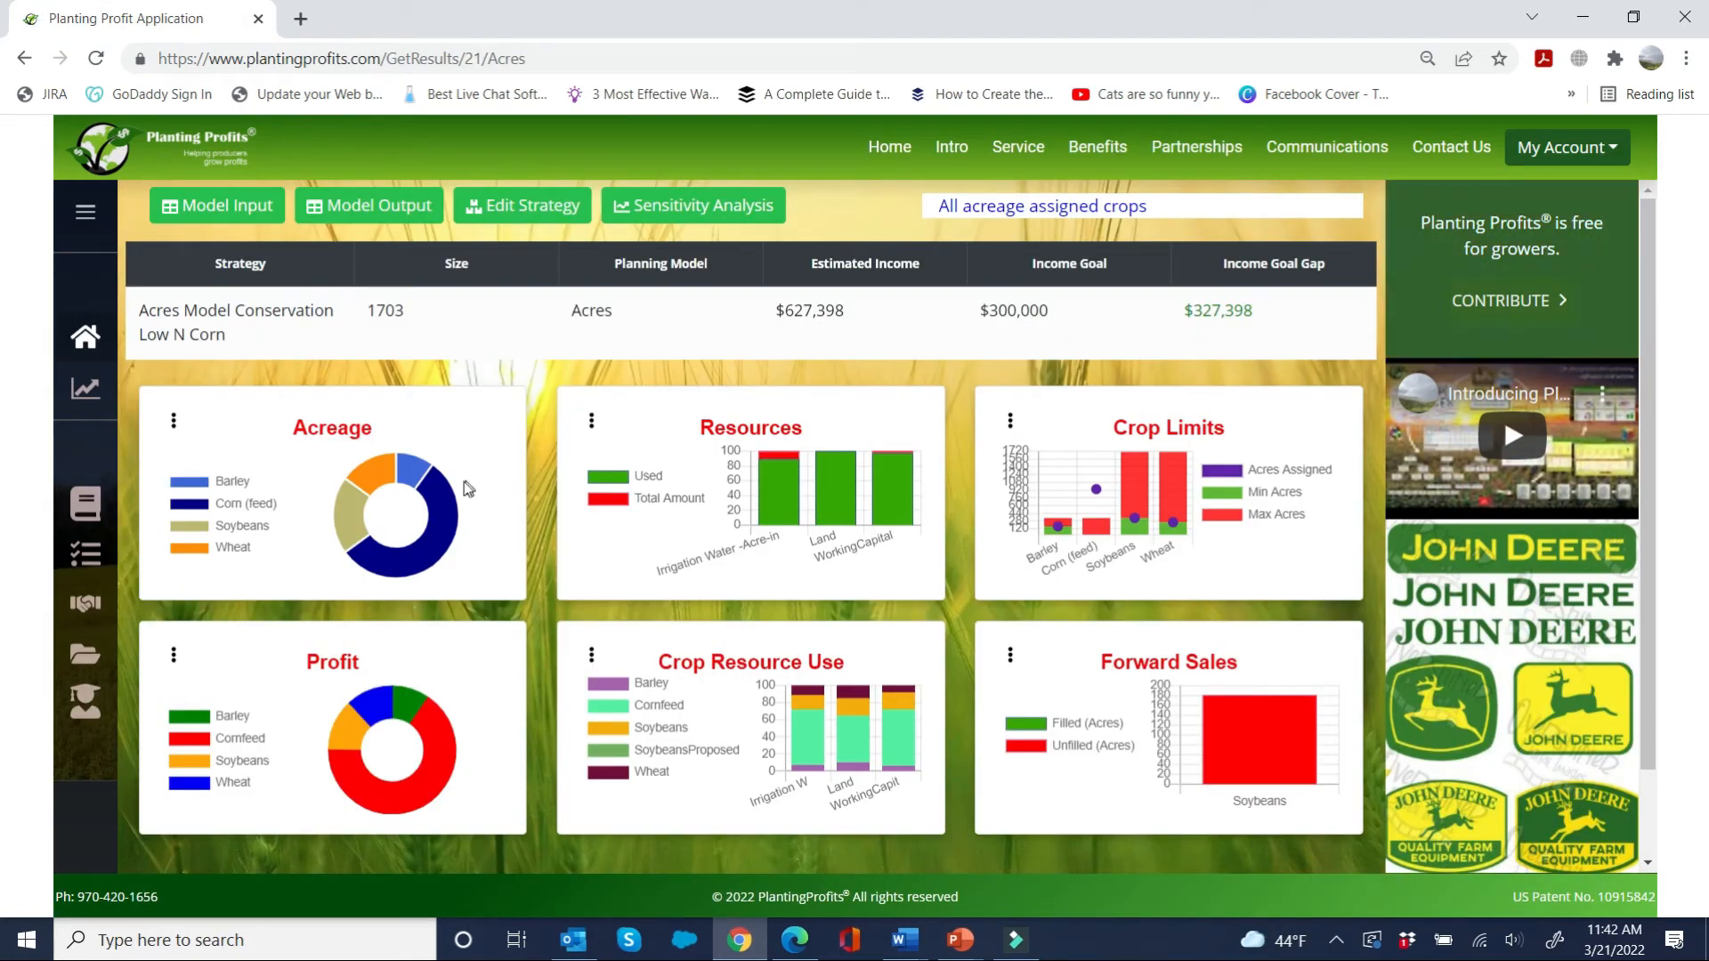
Step: Edit the Acres Model Conservation Low N Corn strategy to mark CornLowNitrogen as a conservation practice and save the crop information
left_click(542, 205)
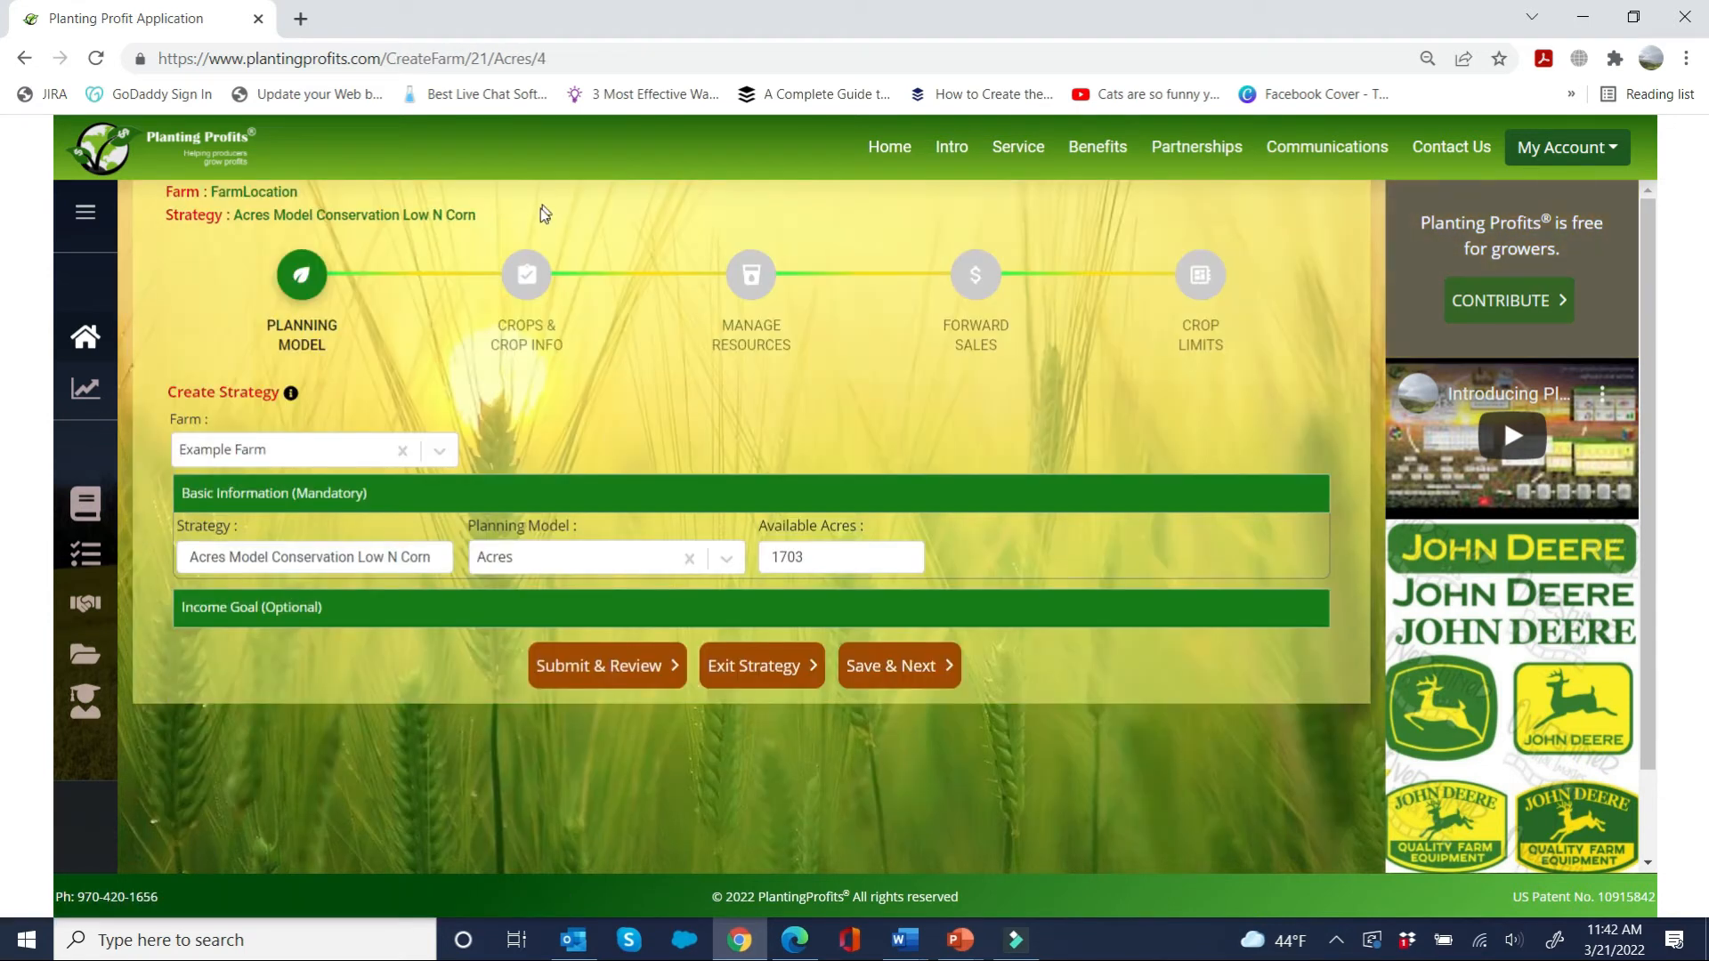
left_click(531, 283)
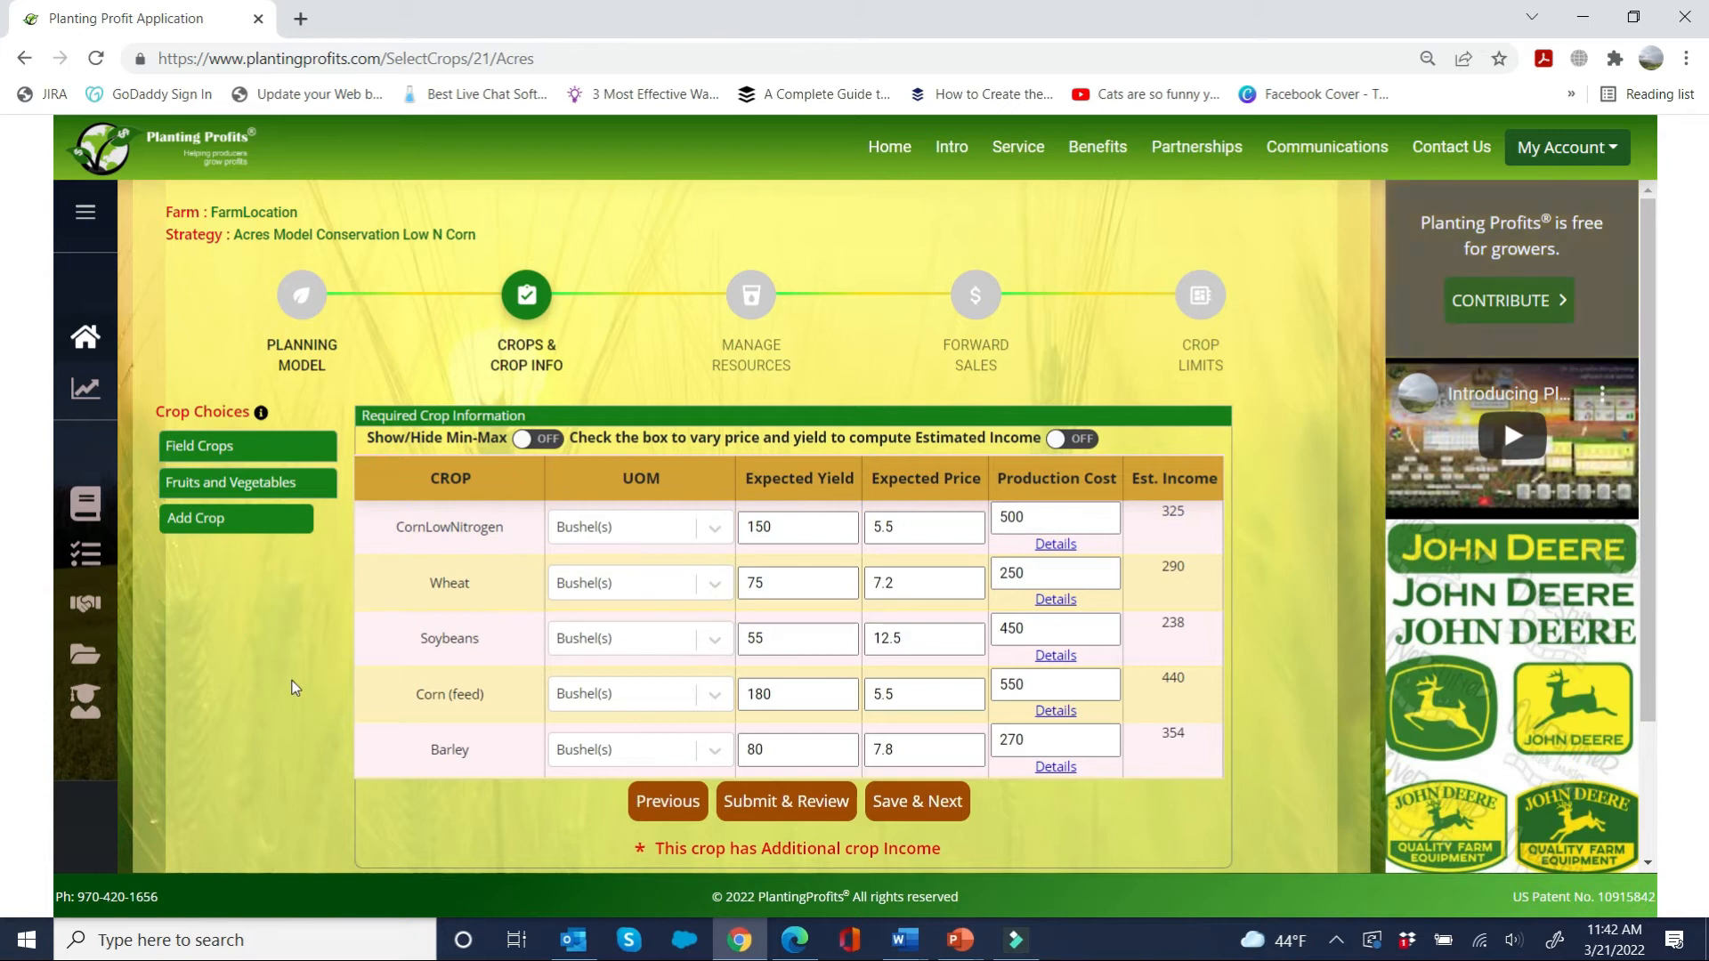
scroll(295, 688, "down", 2)
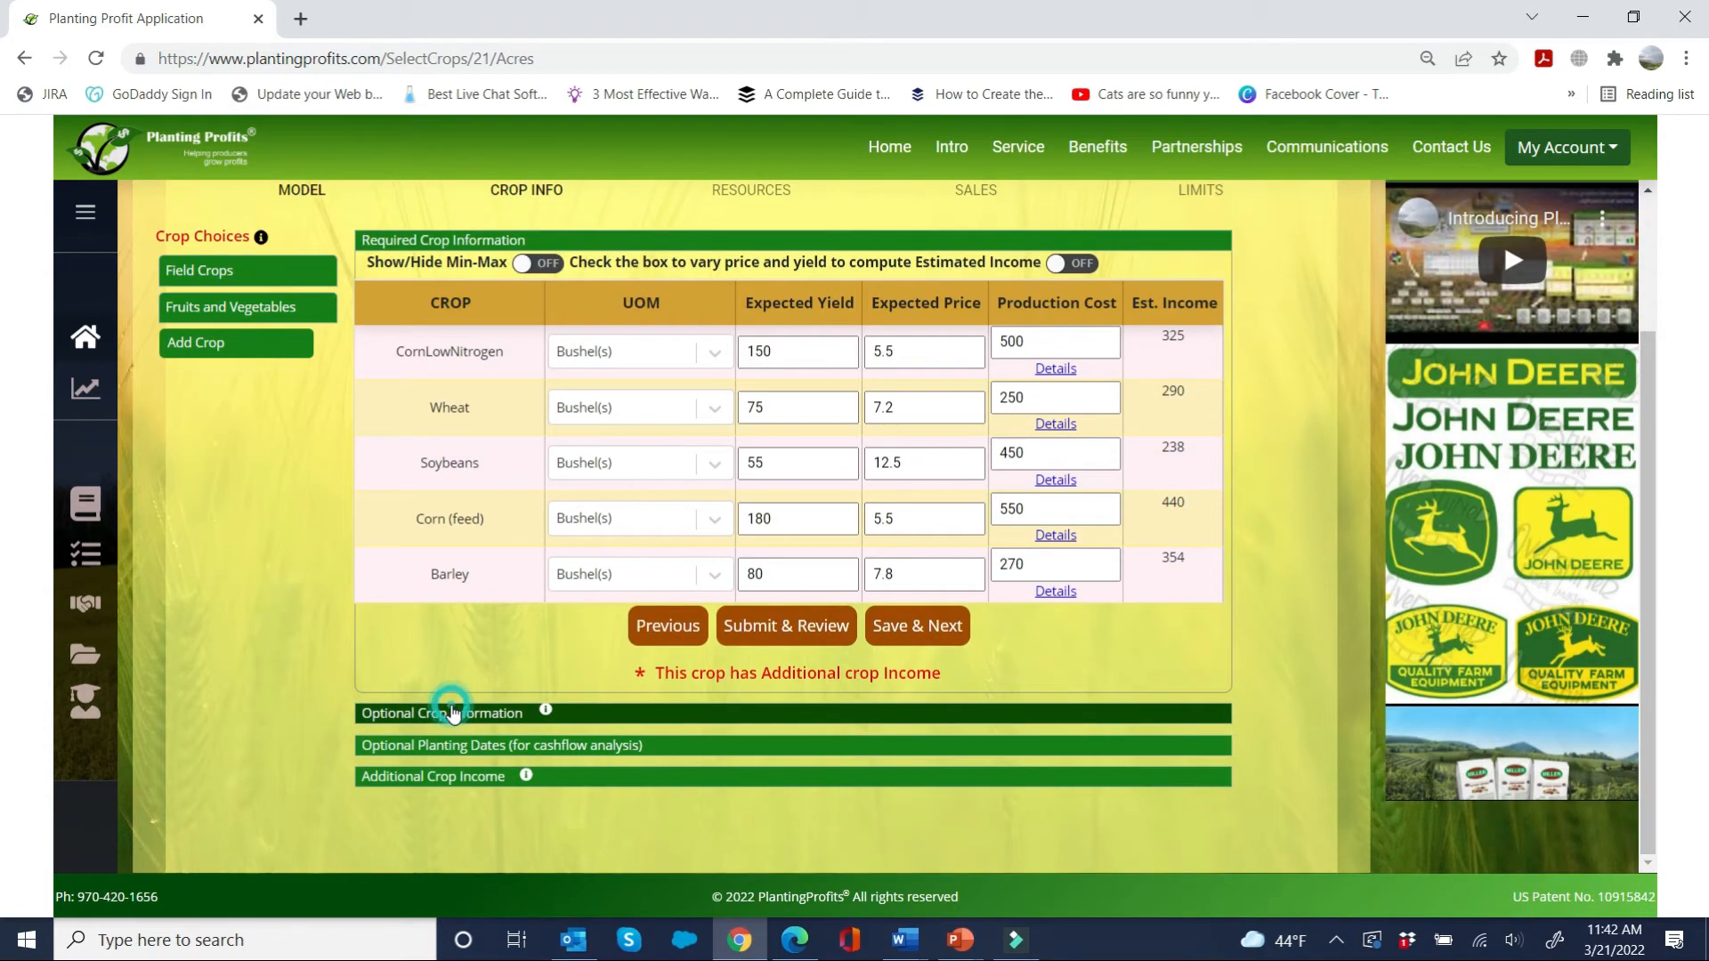
left_click(451, 709)
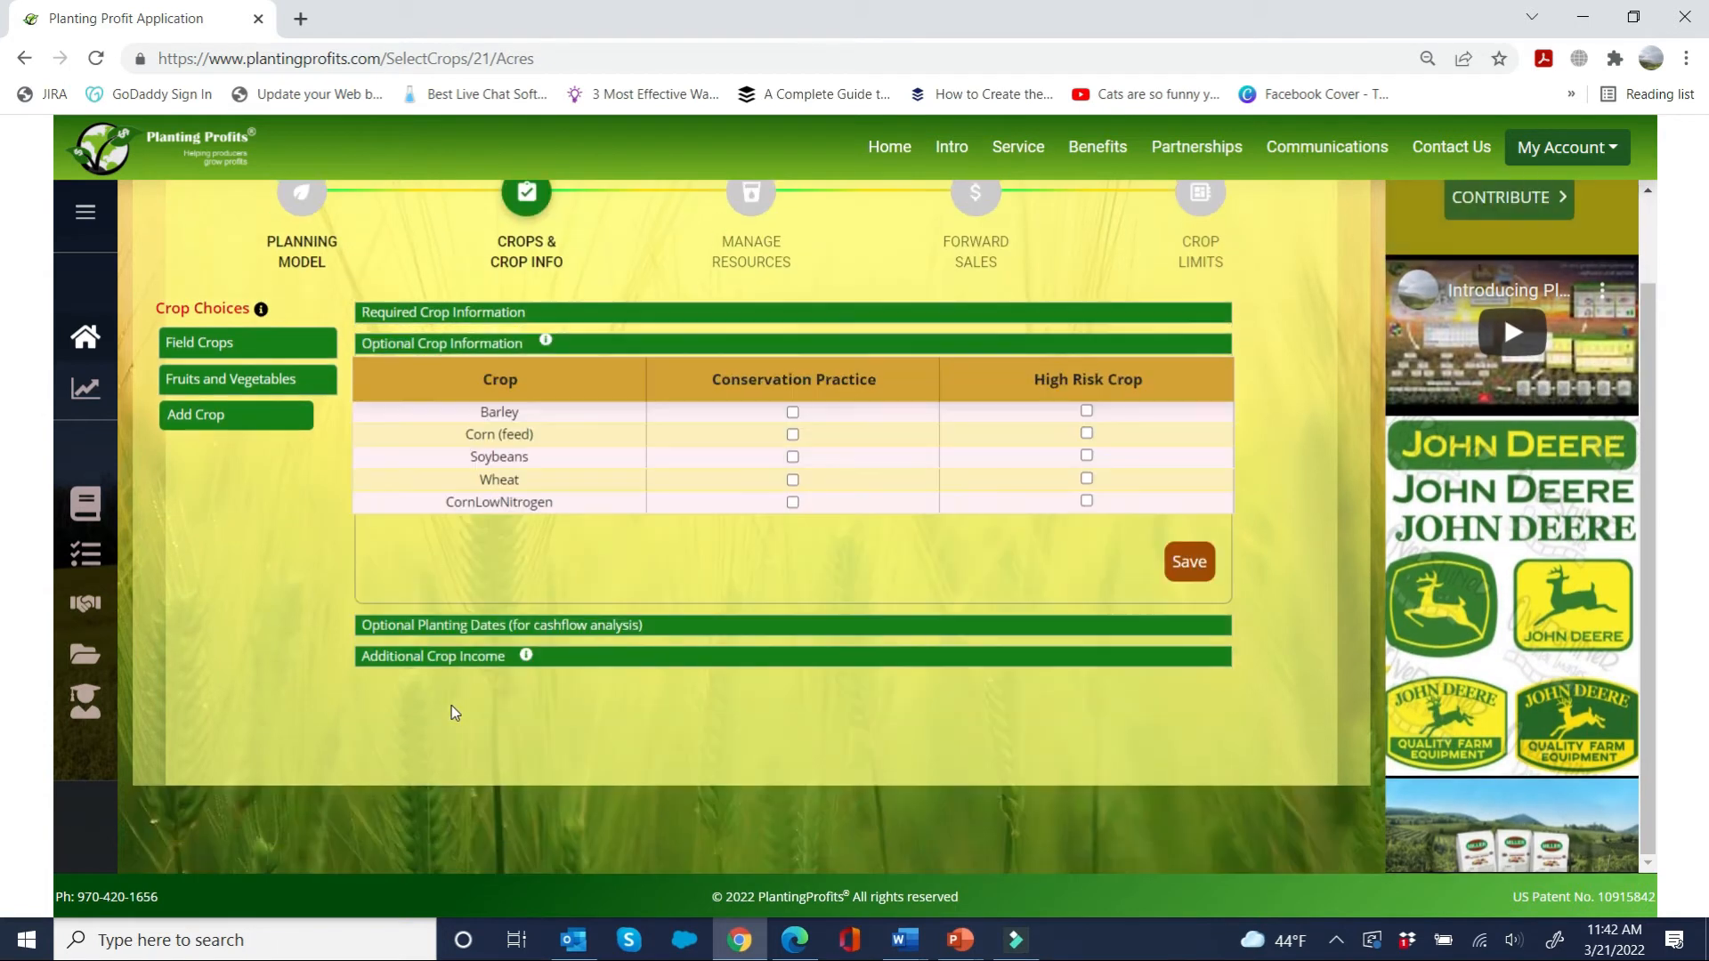
left_click(791, 504)
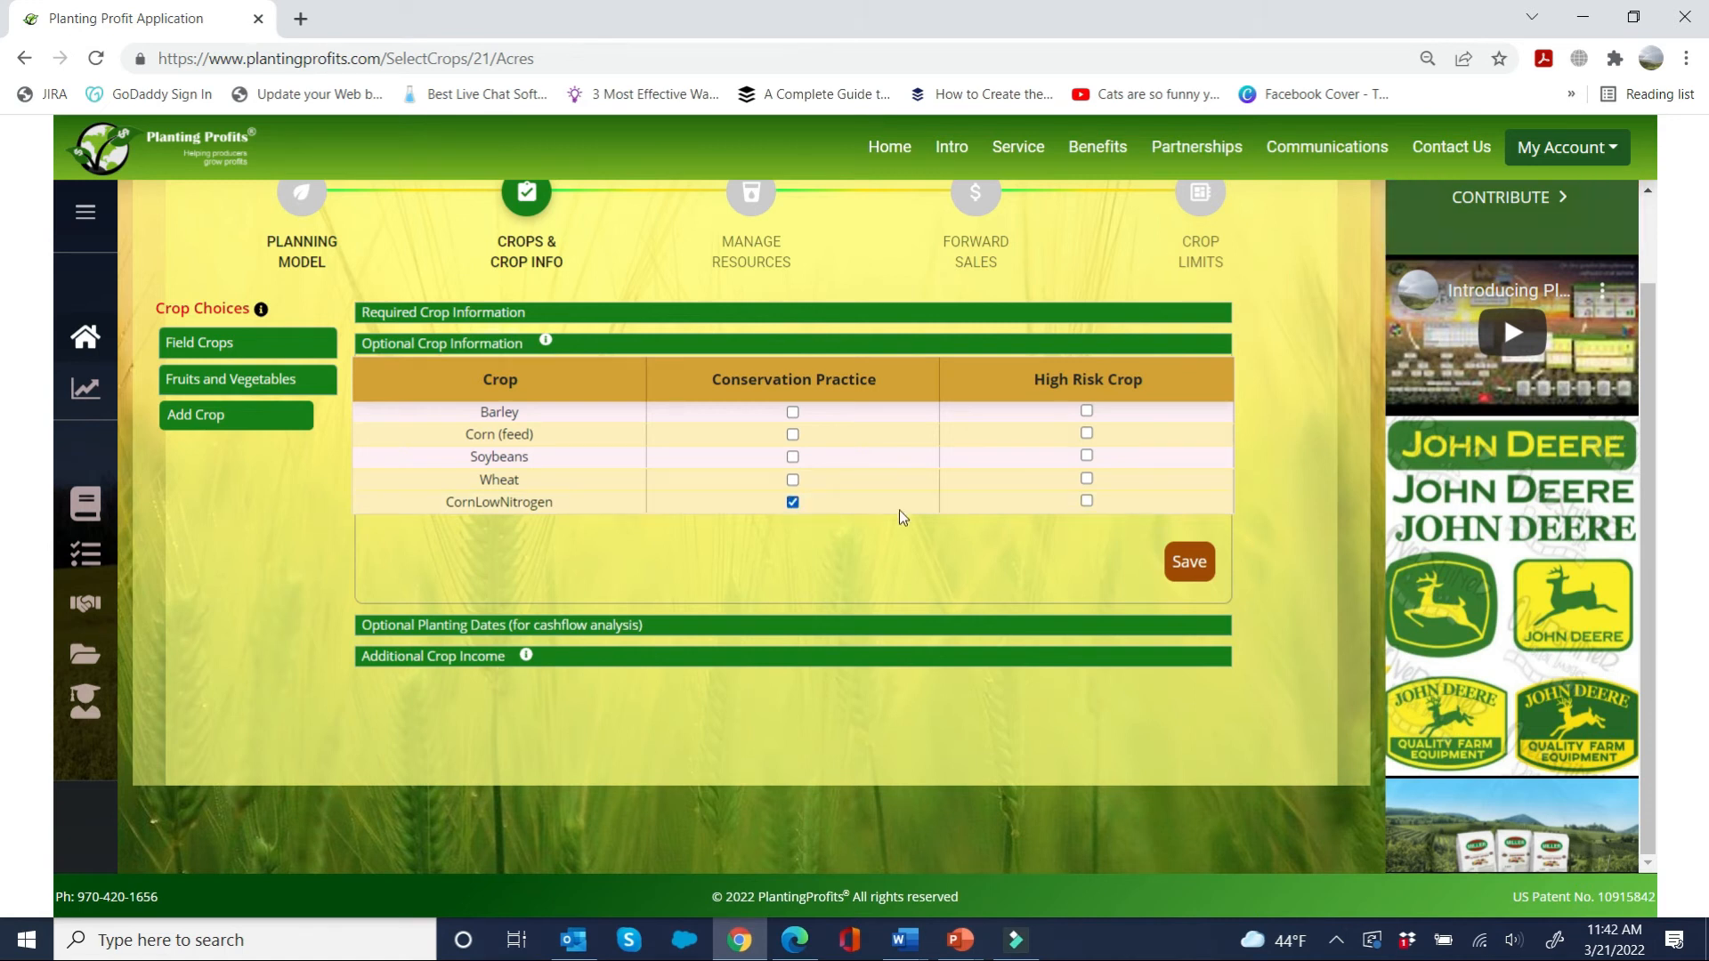
left_click(1182, 559)
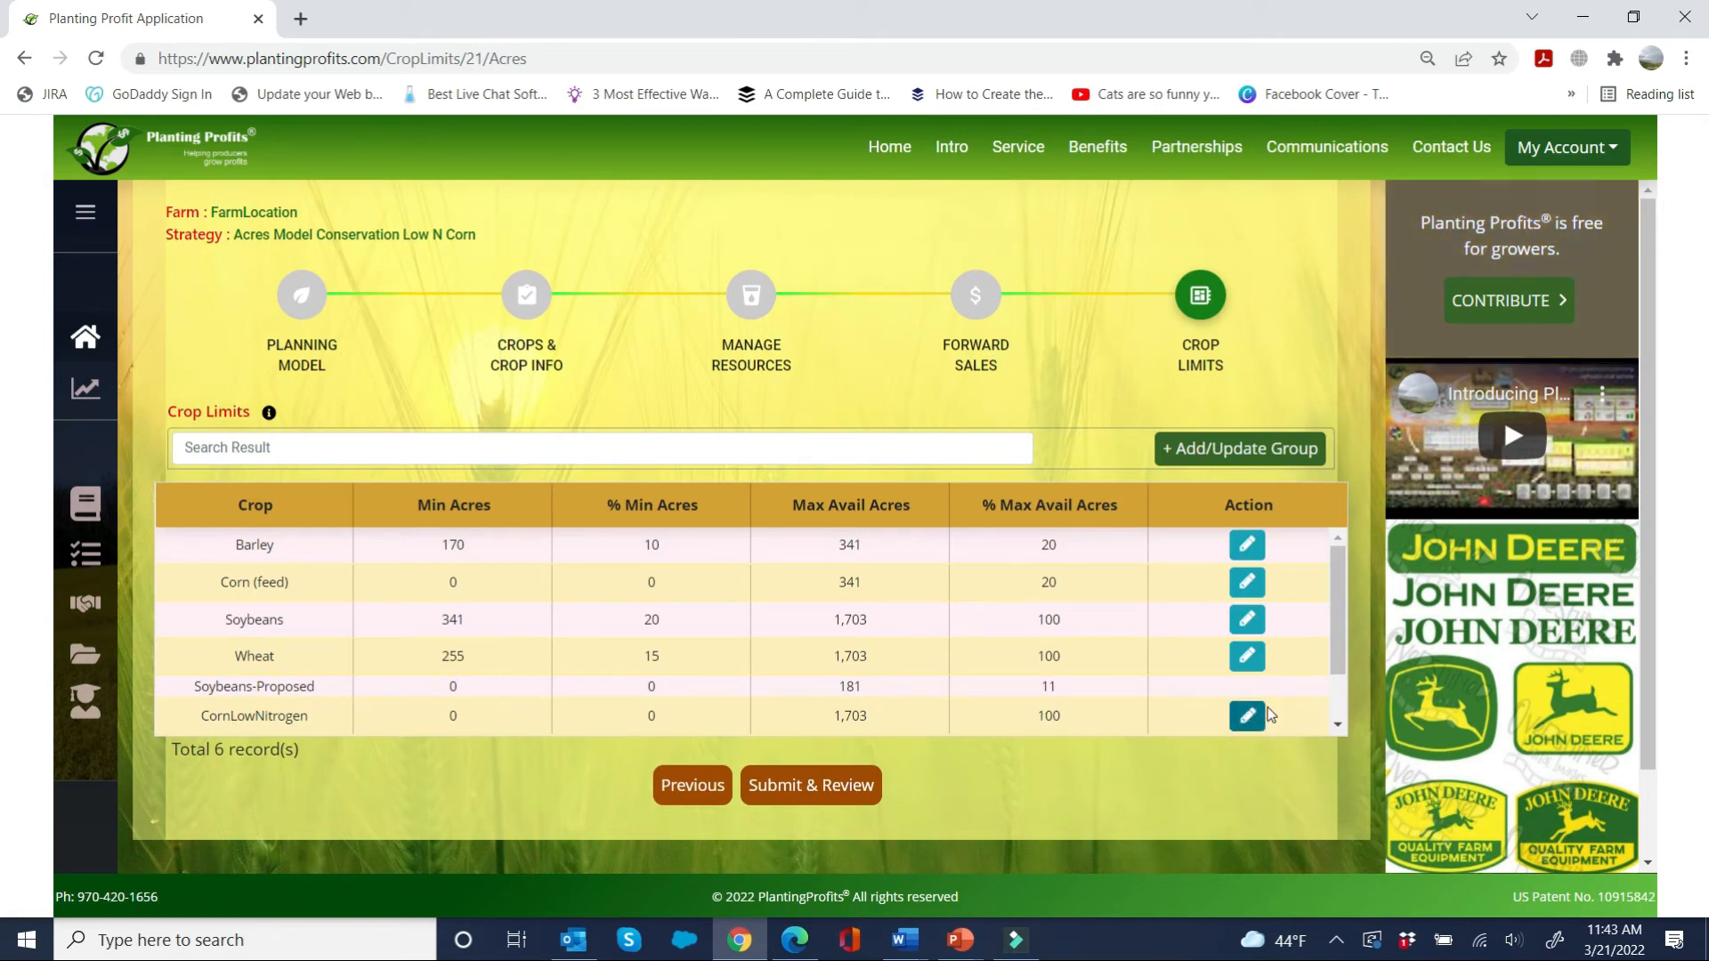
Step: Set CornLowNitrogen's minimum acreage limit to 20% and save the limit
left_click(1248, 718)
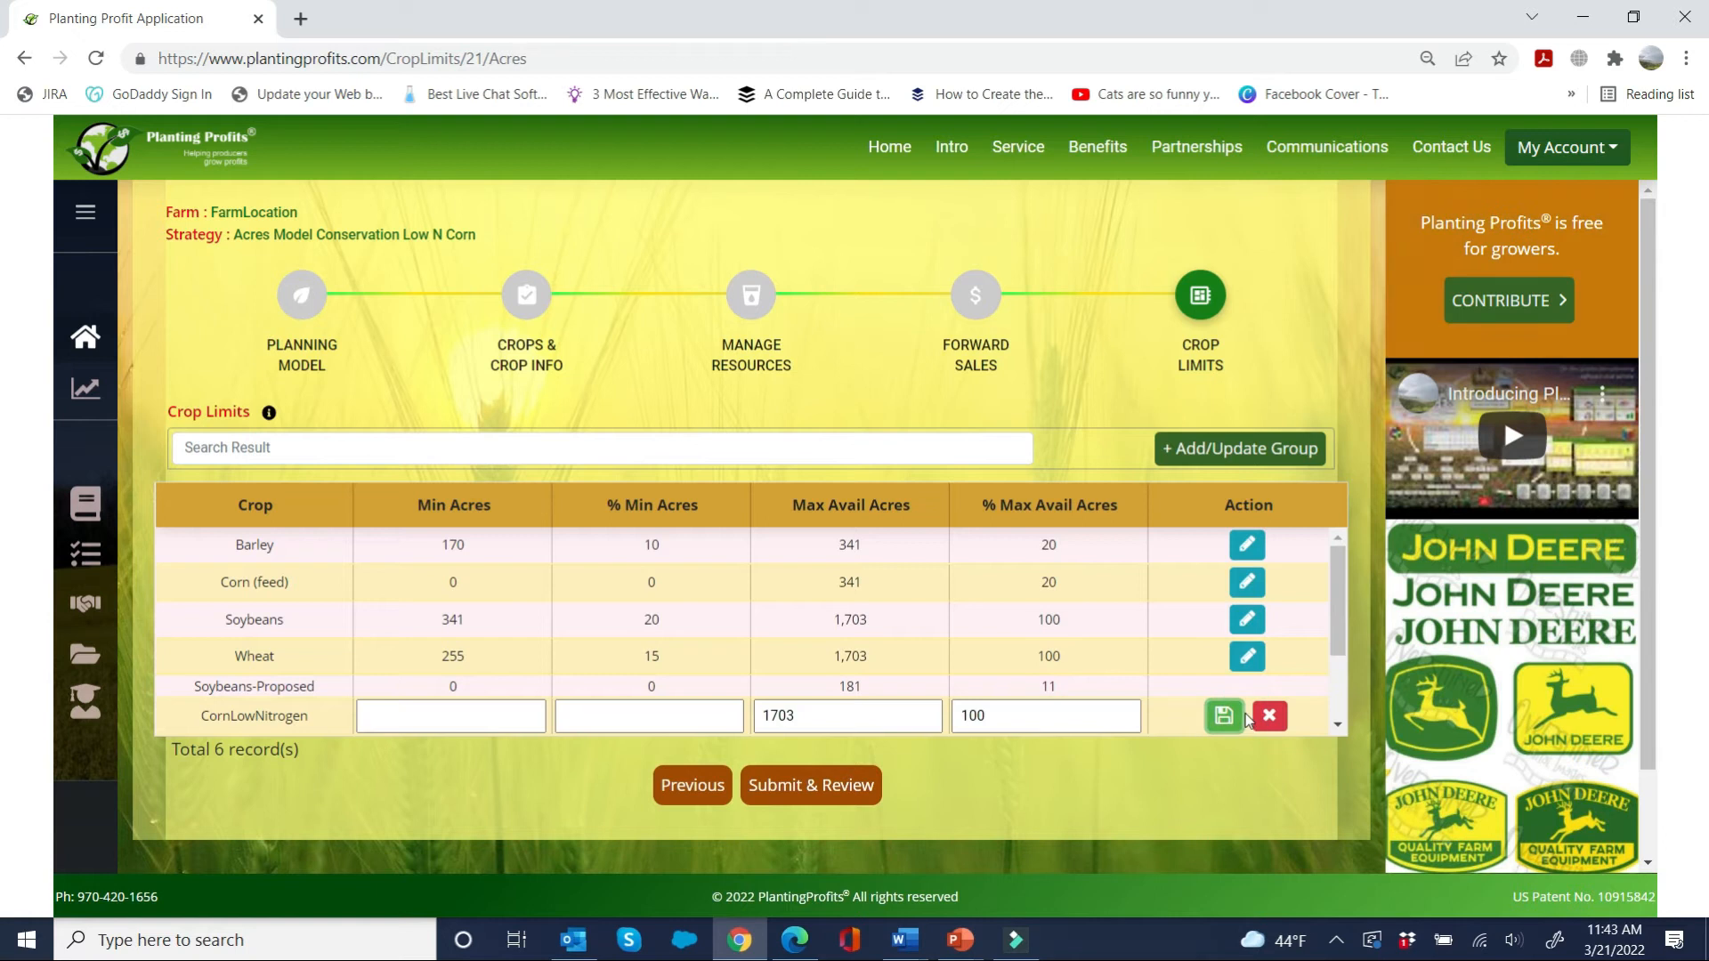
left_click(617, 718)
type("20")
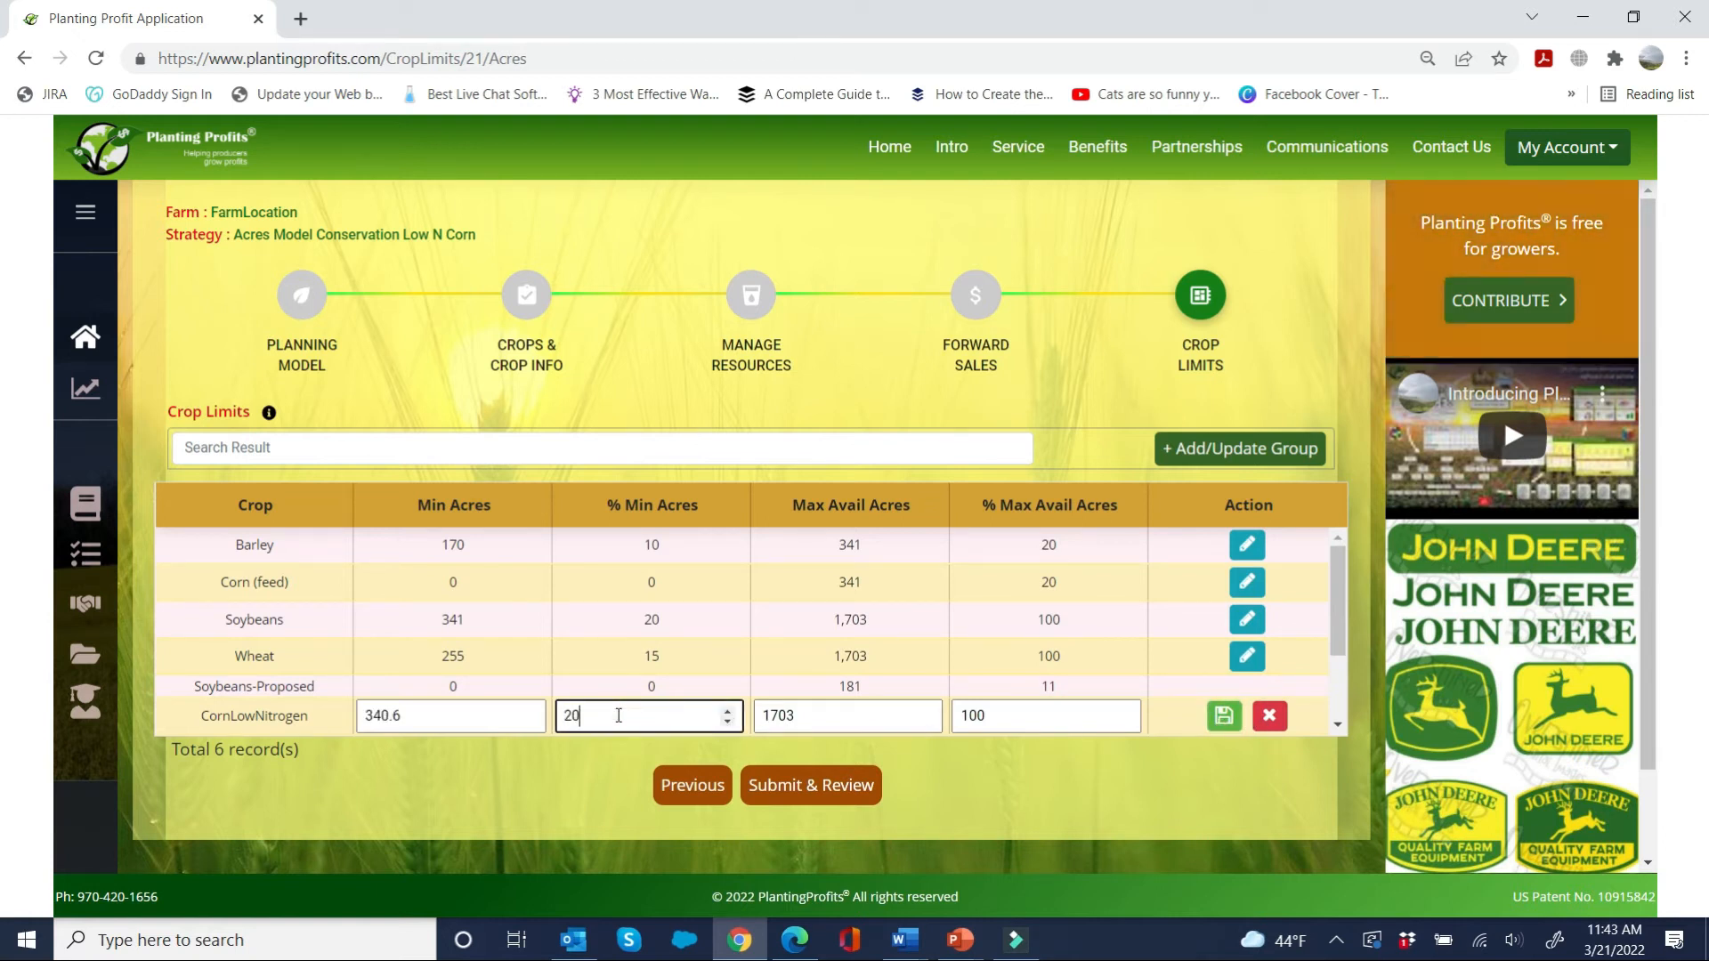
left_click(1222, 718)
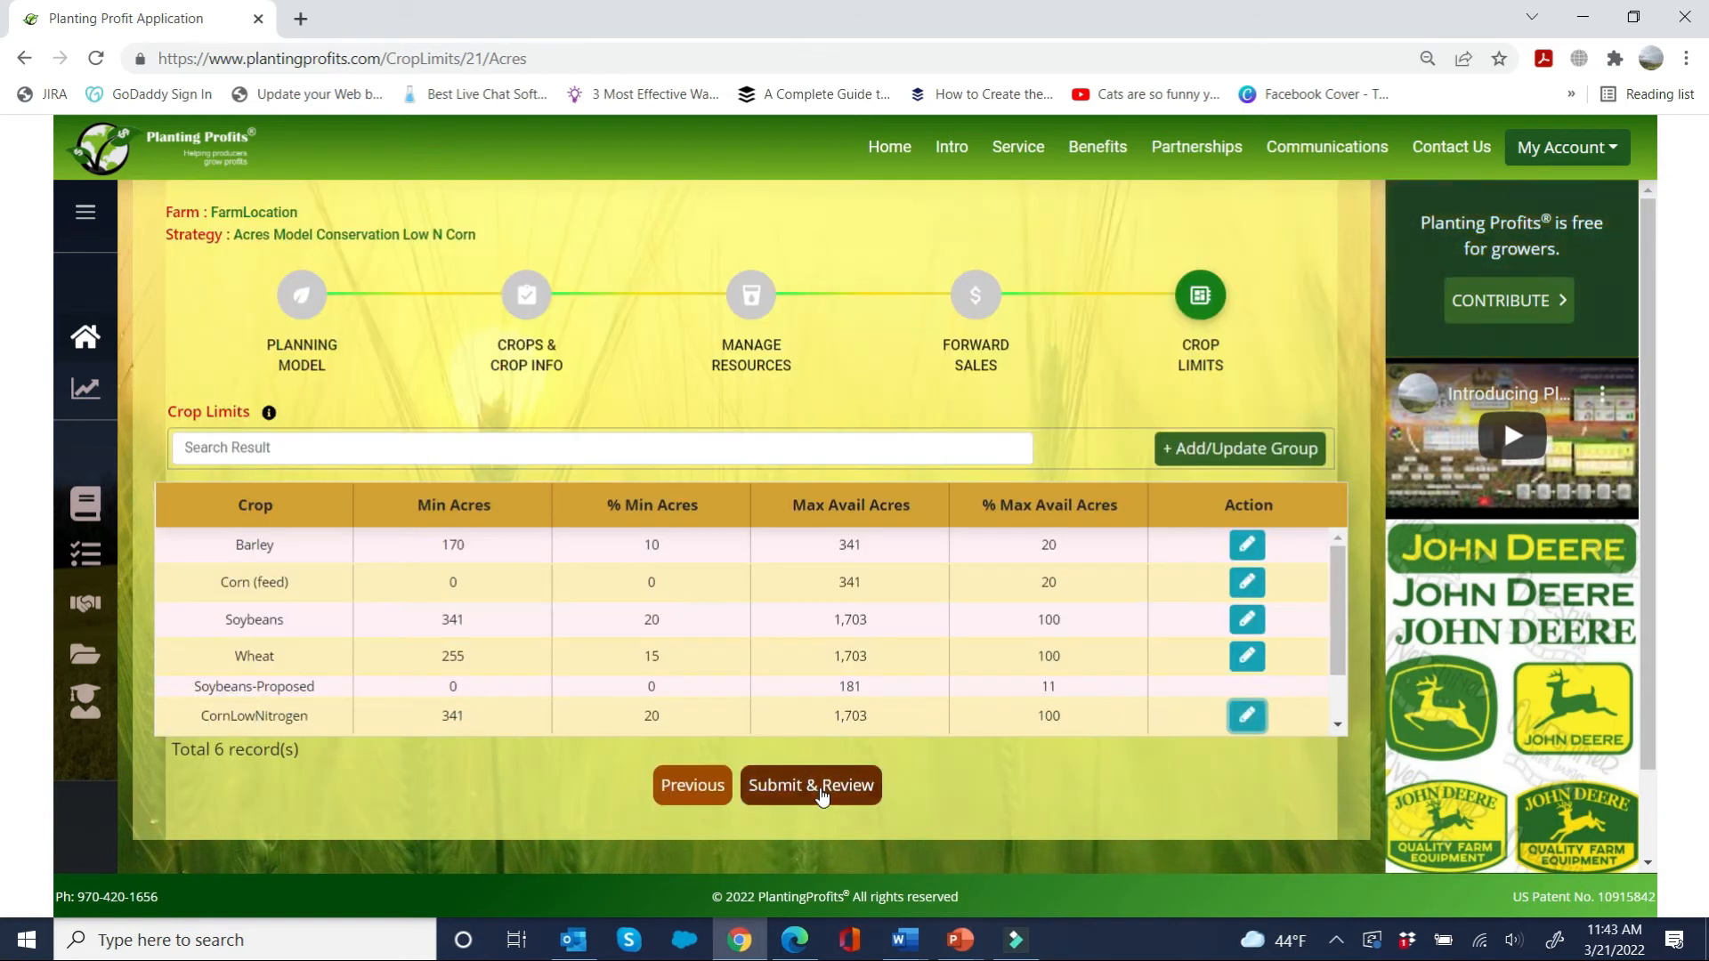
Step: Submit and analyze the low-nitrogen corn strategy, and compare its conservation figures with the baseline
left_click(820, 788)
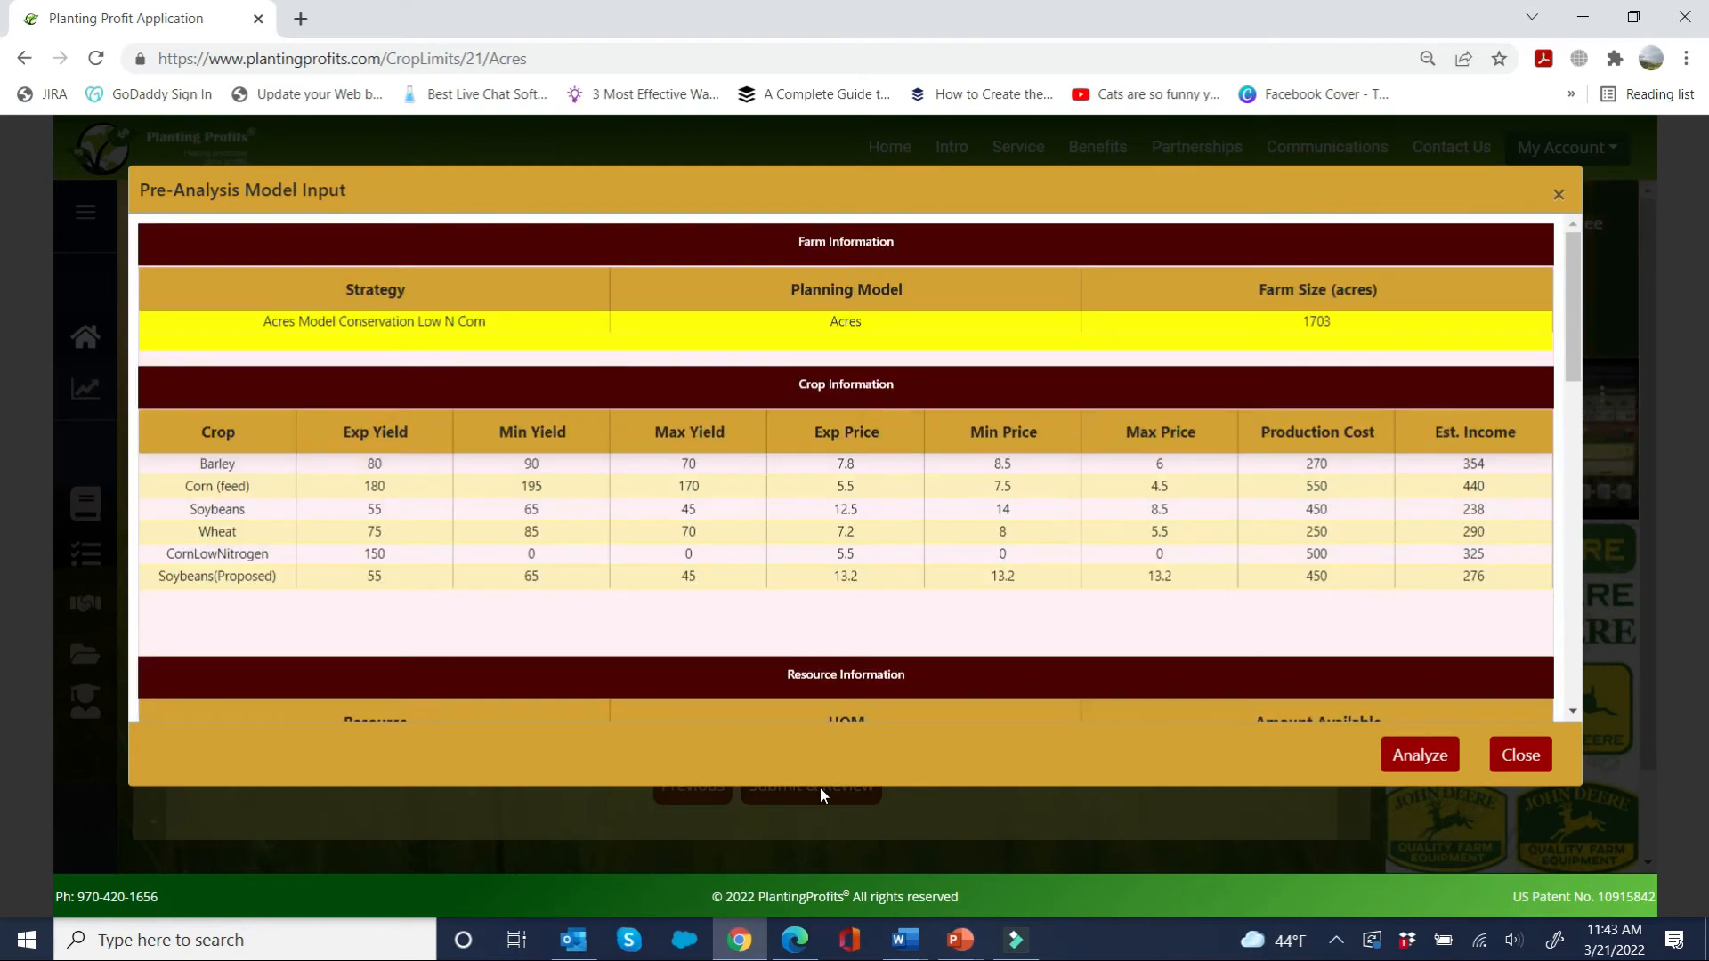
left_click(1416, 759)
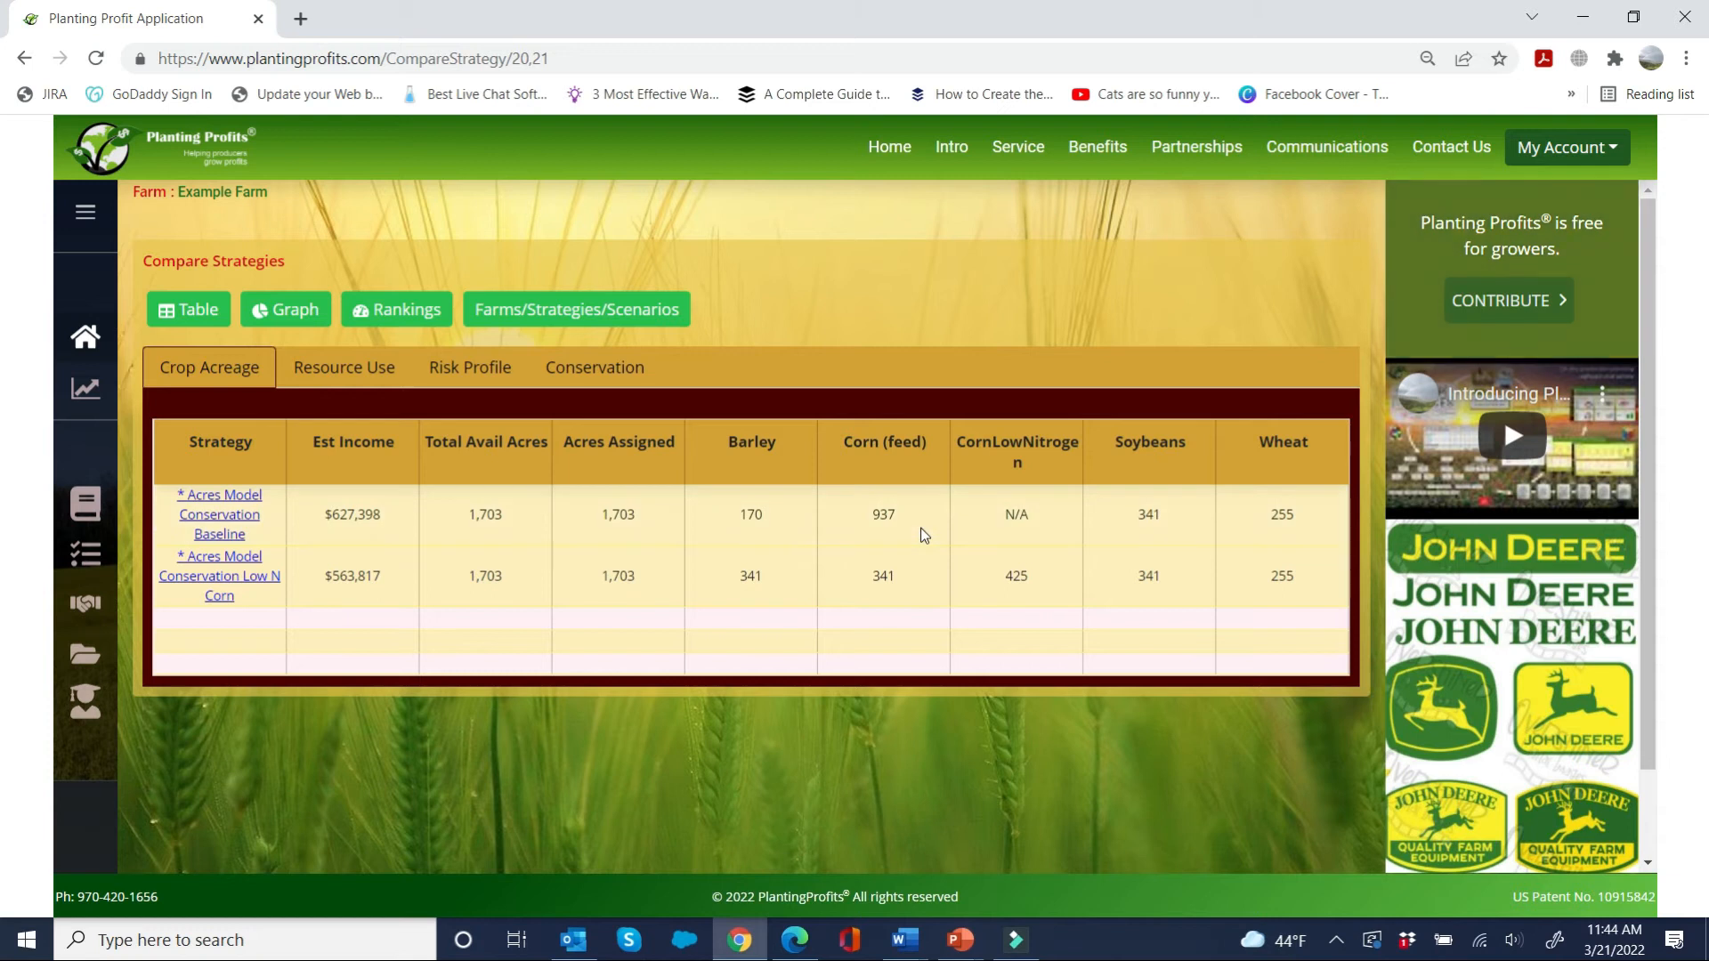
left_click(587, 372)
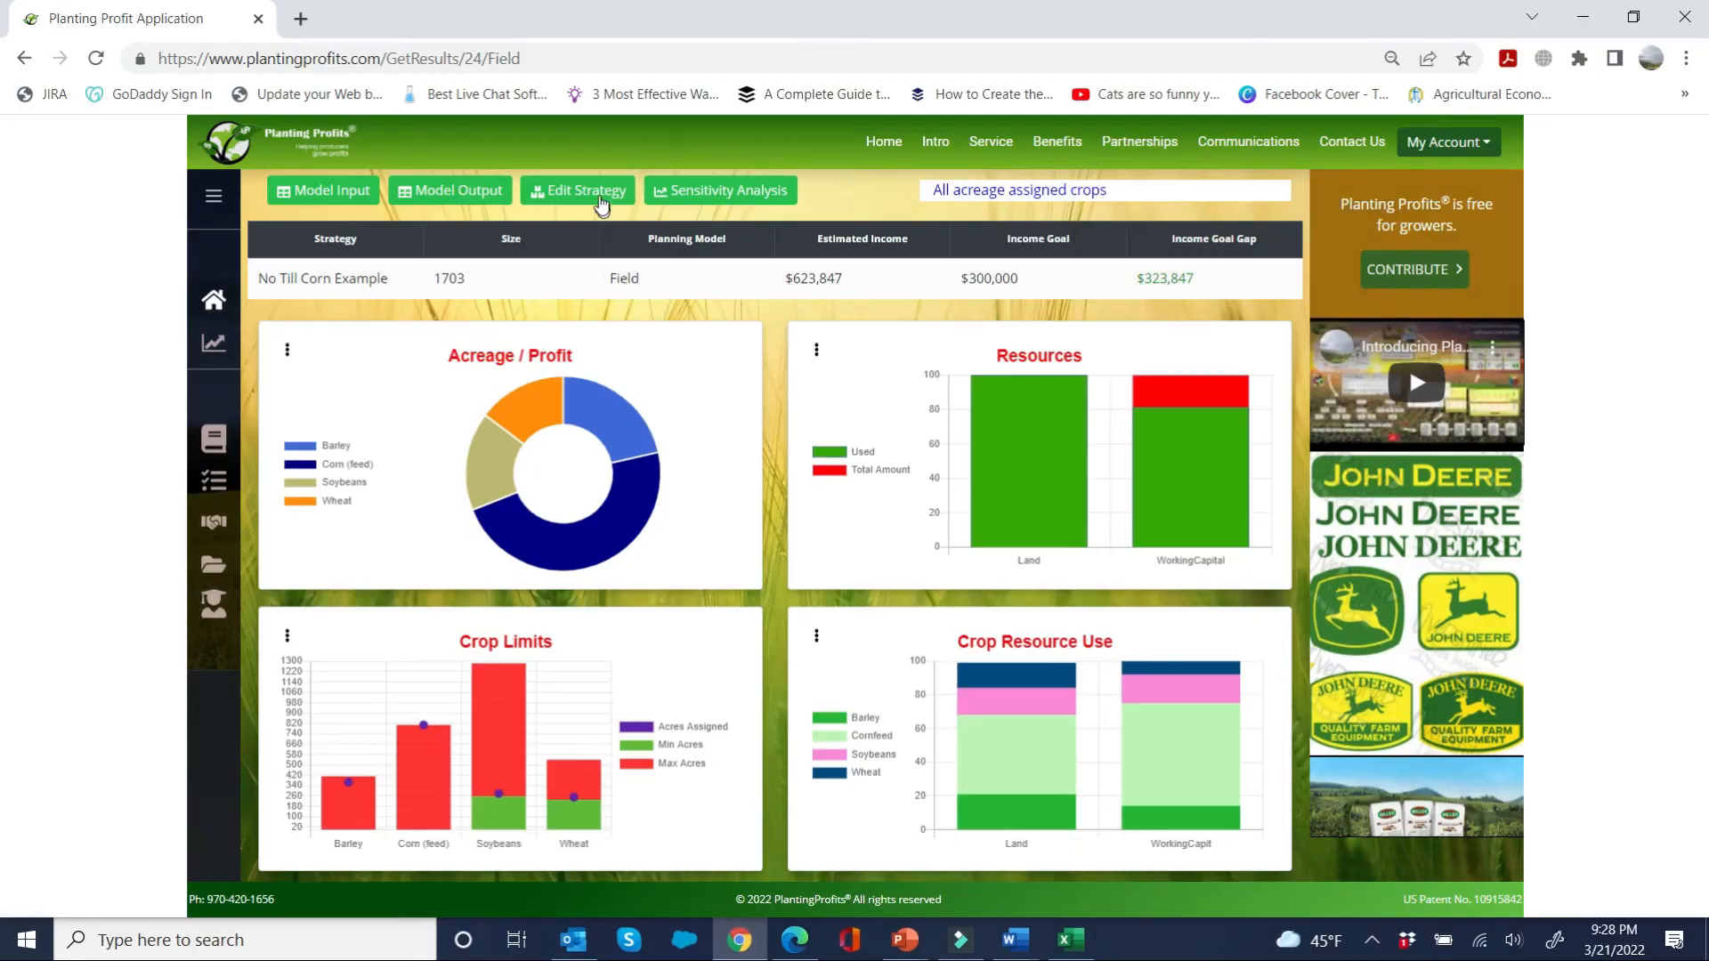
Step: Edit the No Till Corn Example strategy and add a new crop named NoTillCorn in the Field Crops category
left_click(598, 192)
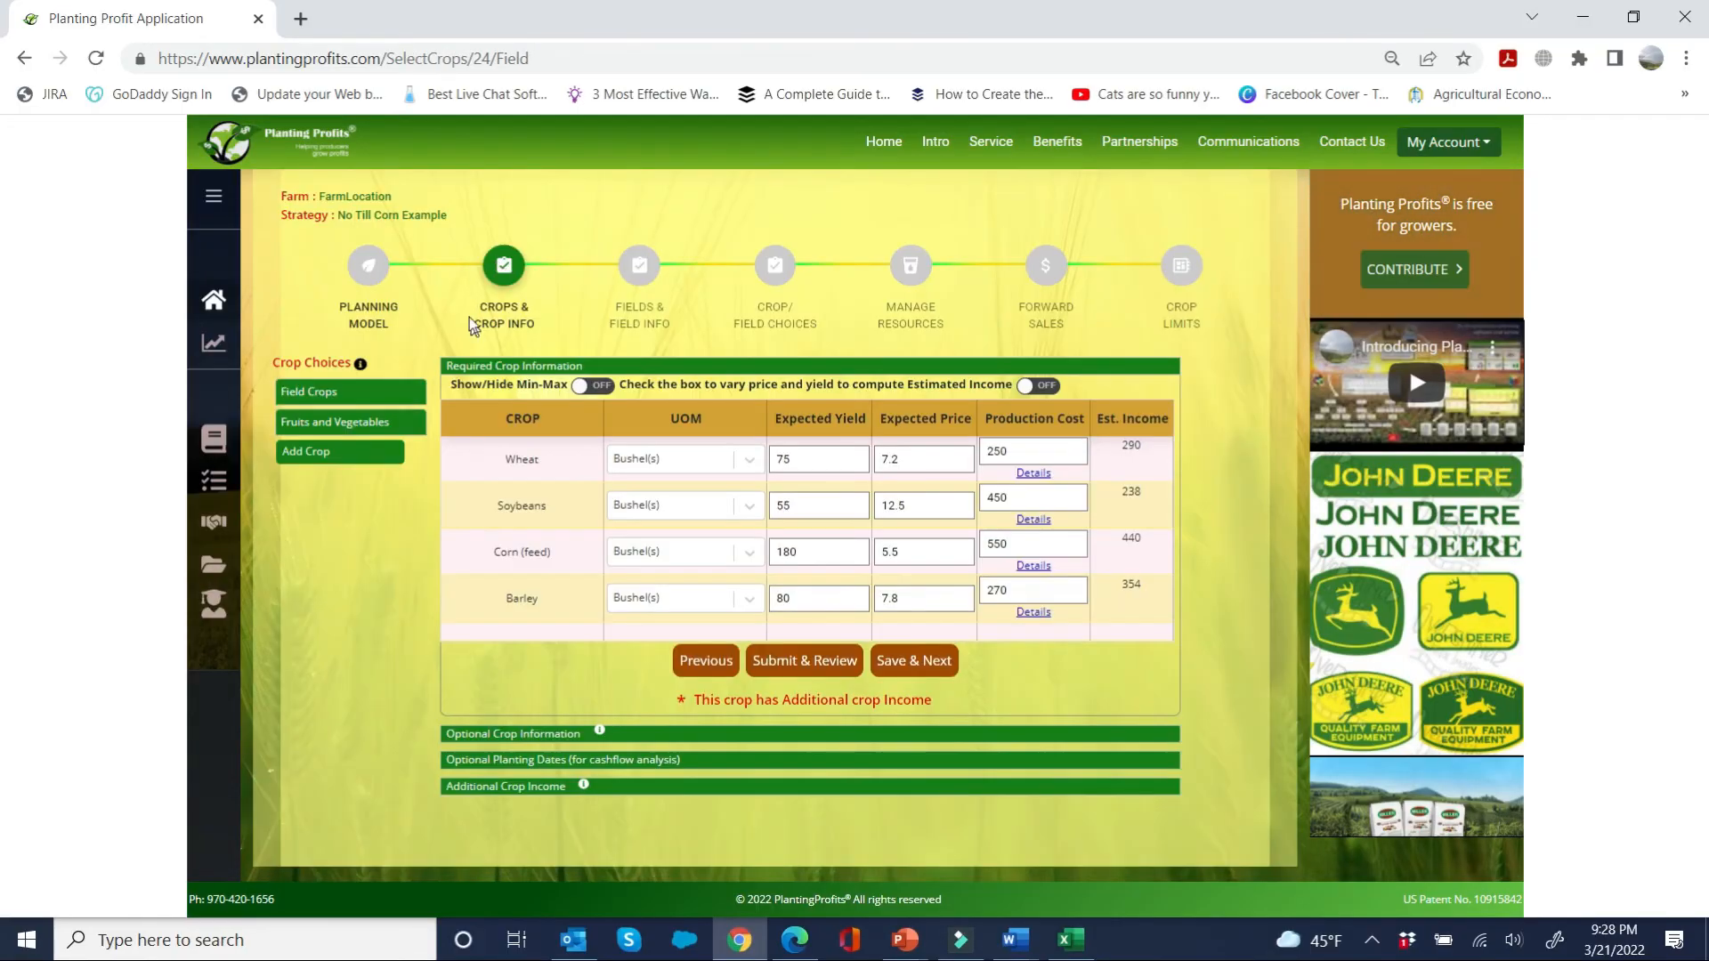
left_click(312, 452)
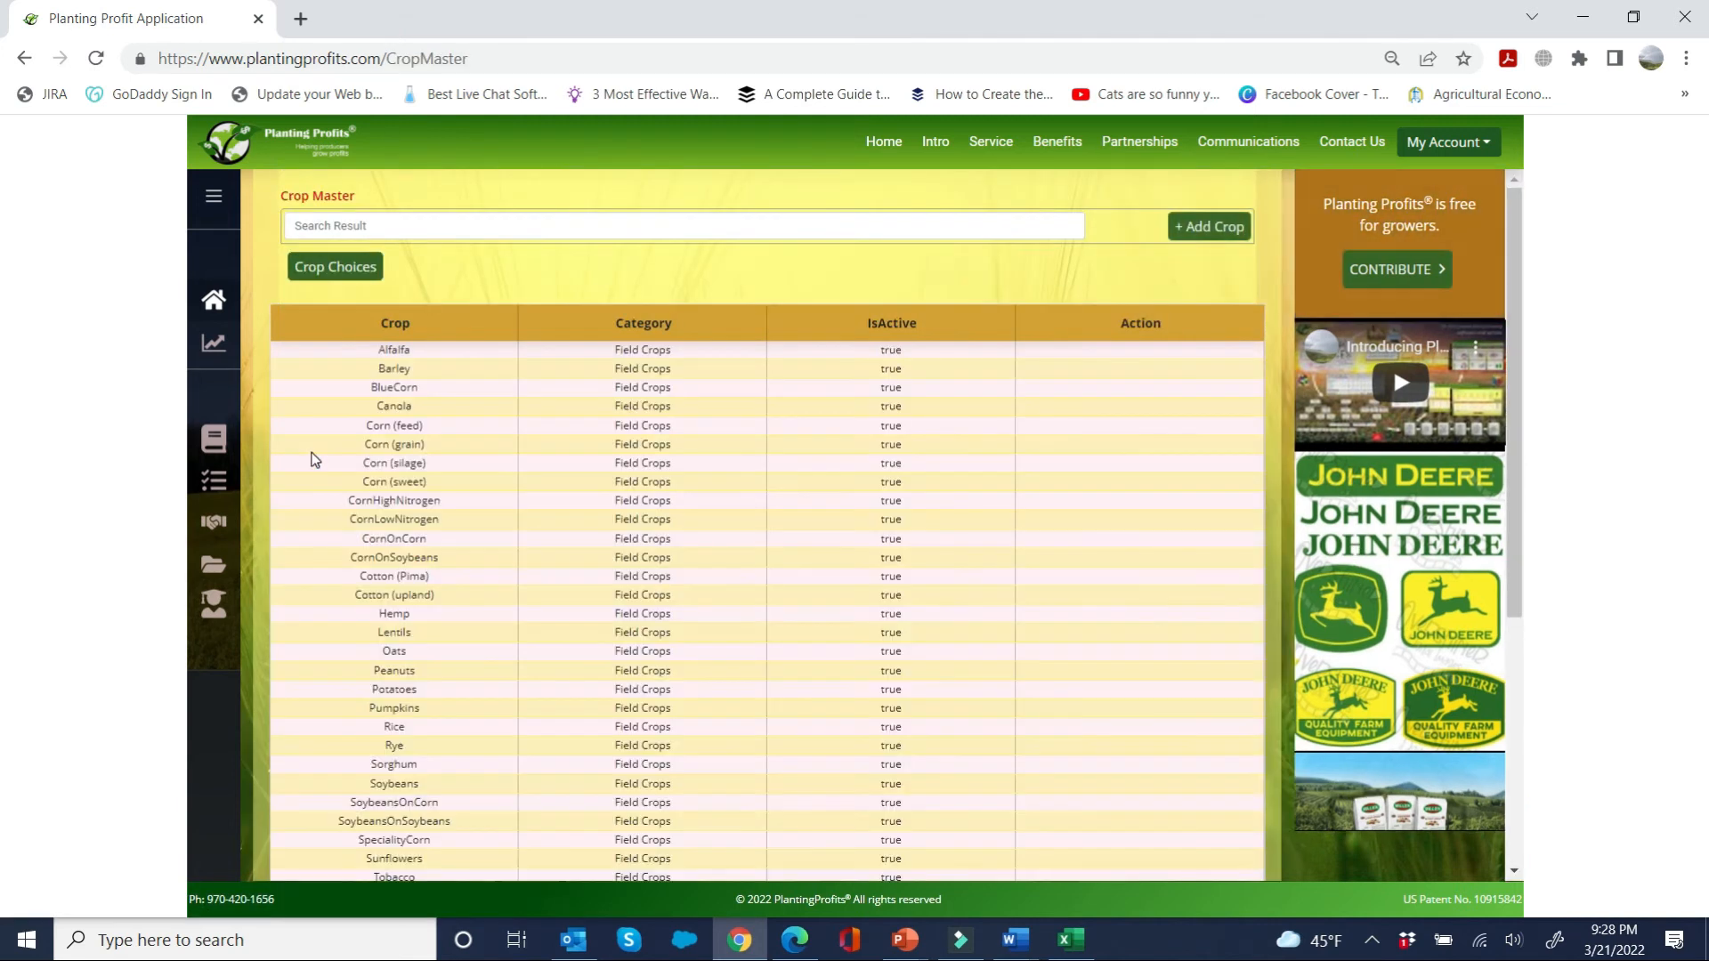
left_click(1220, 229)
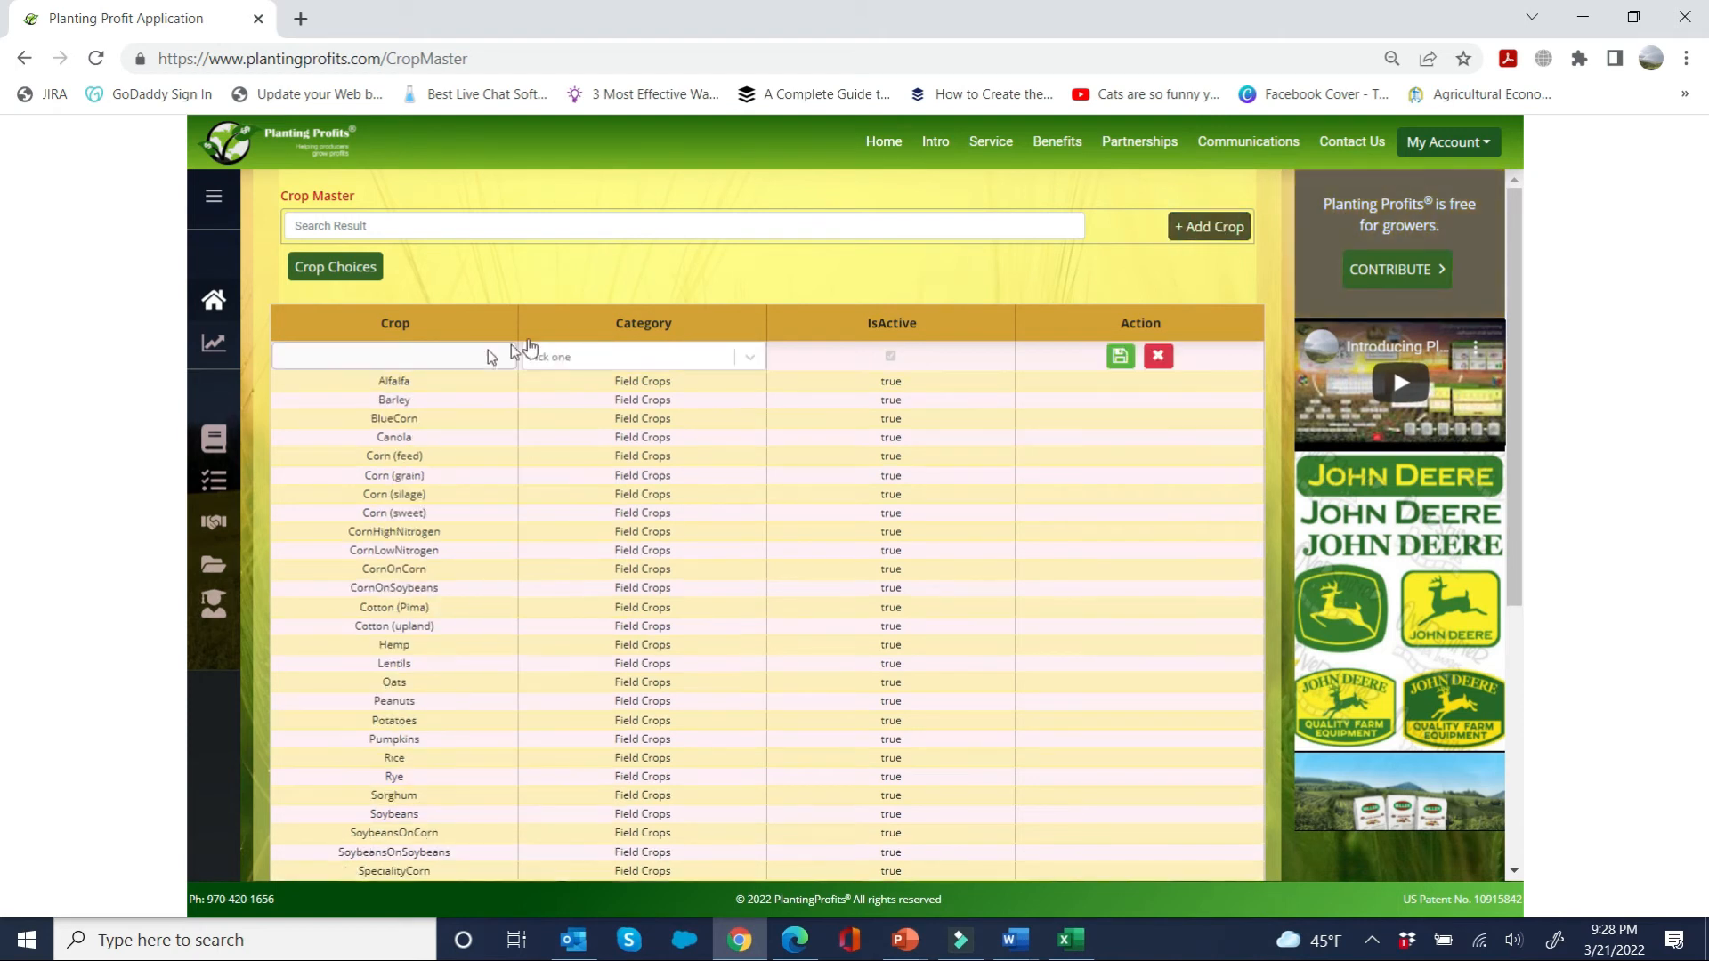
left_click(463, 357)
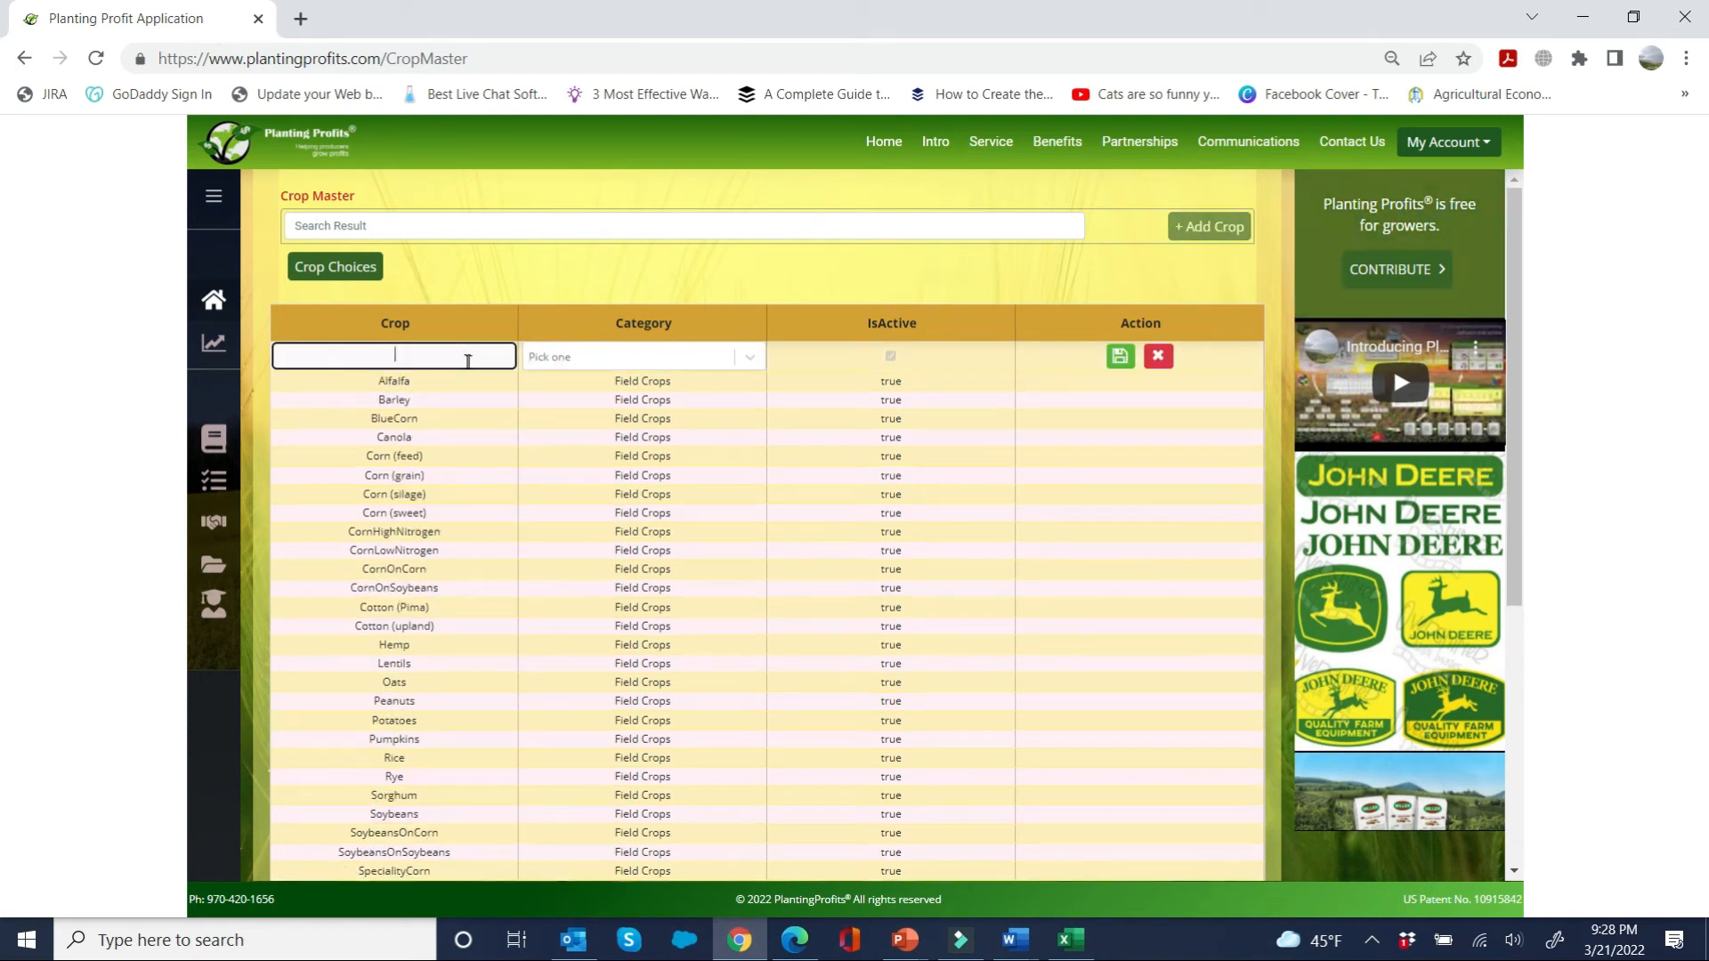
type("N")
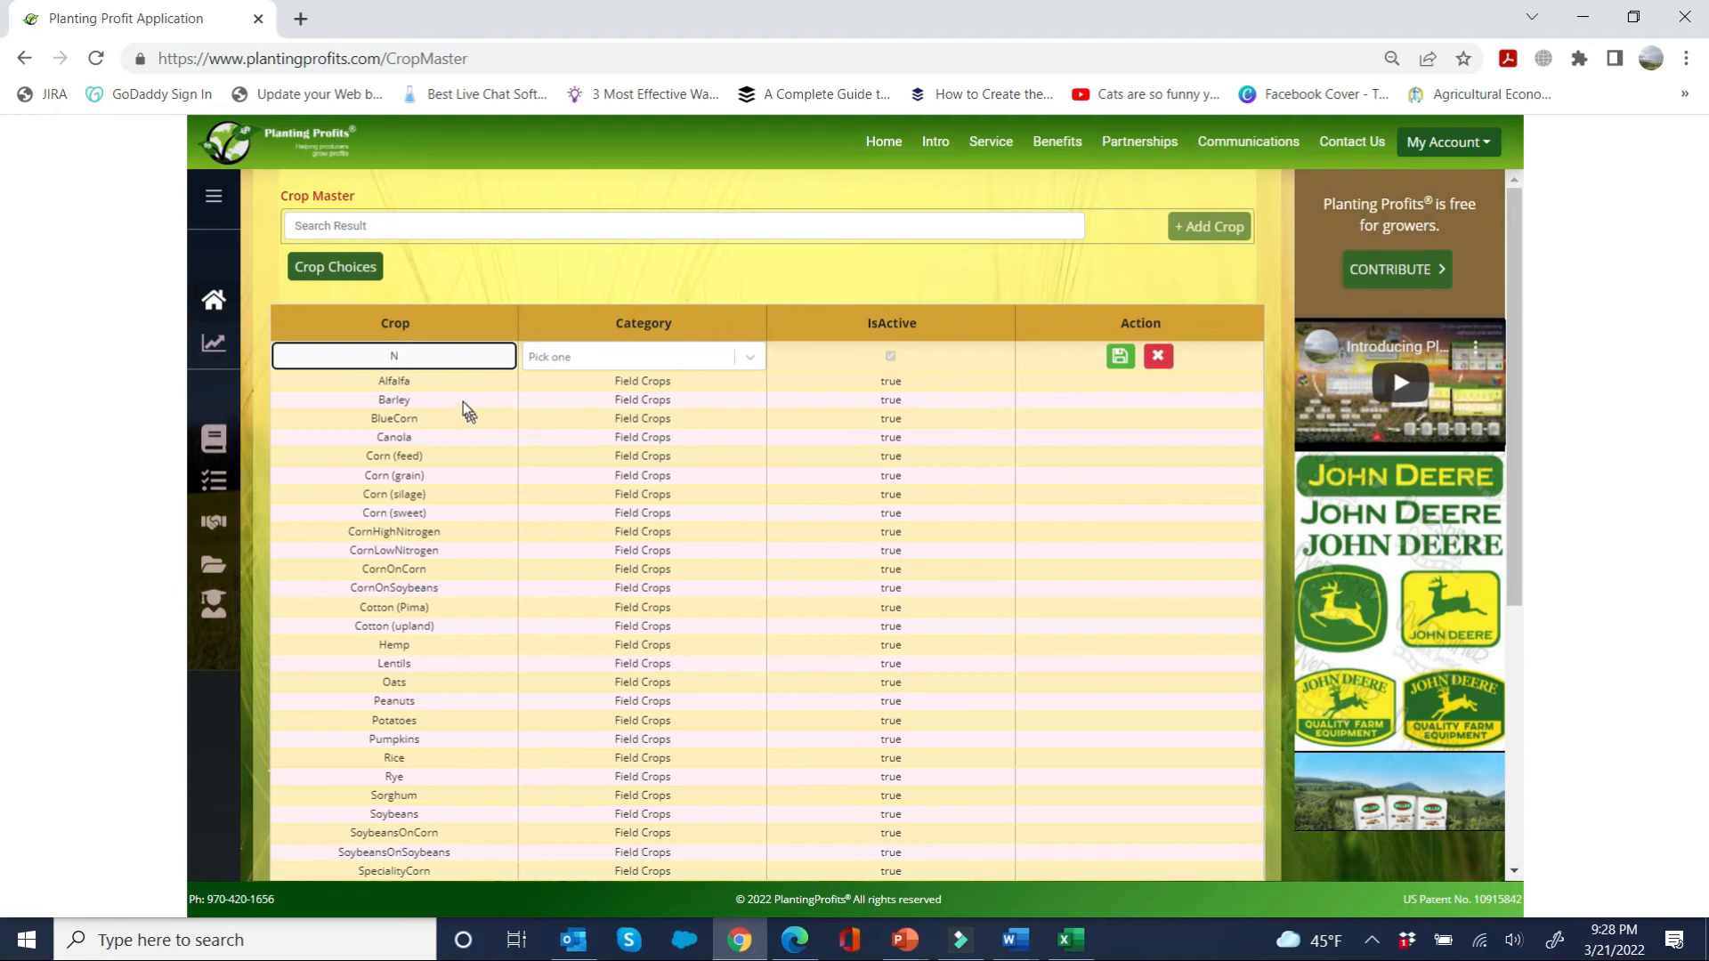
type("oTillCorn")
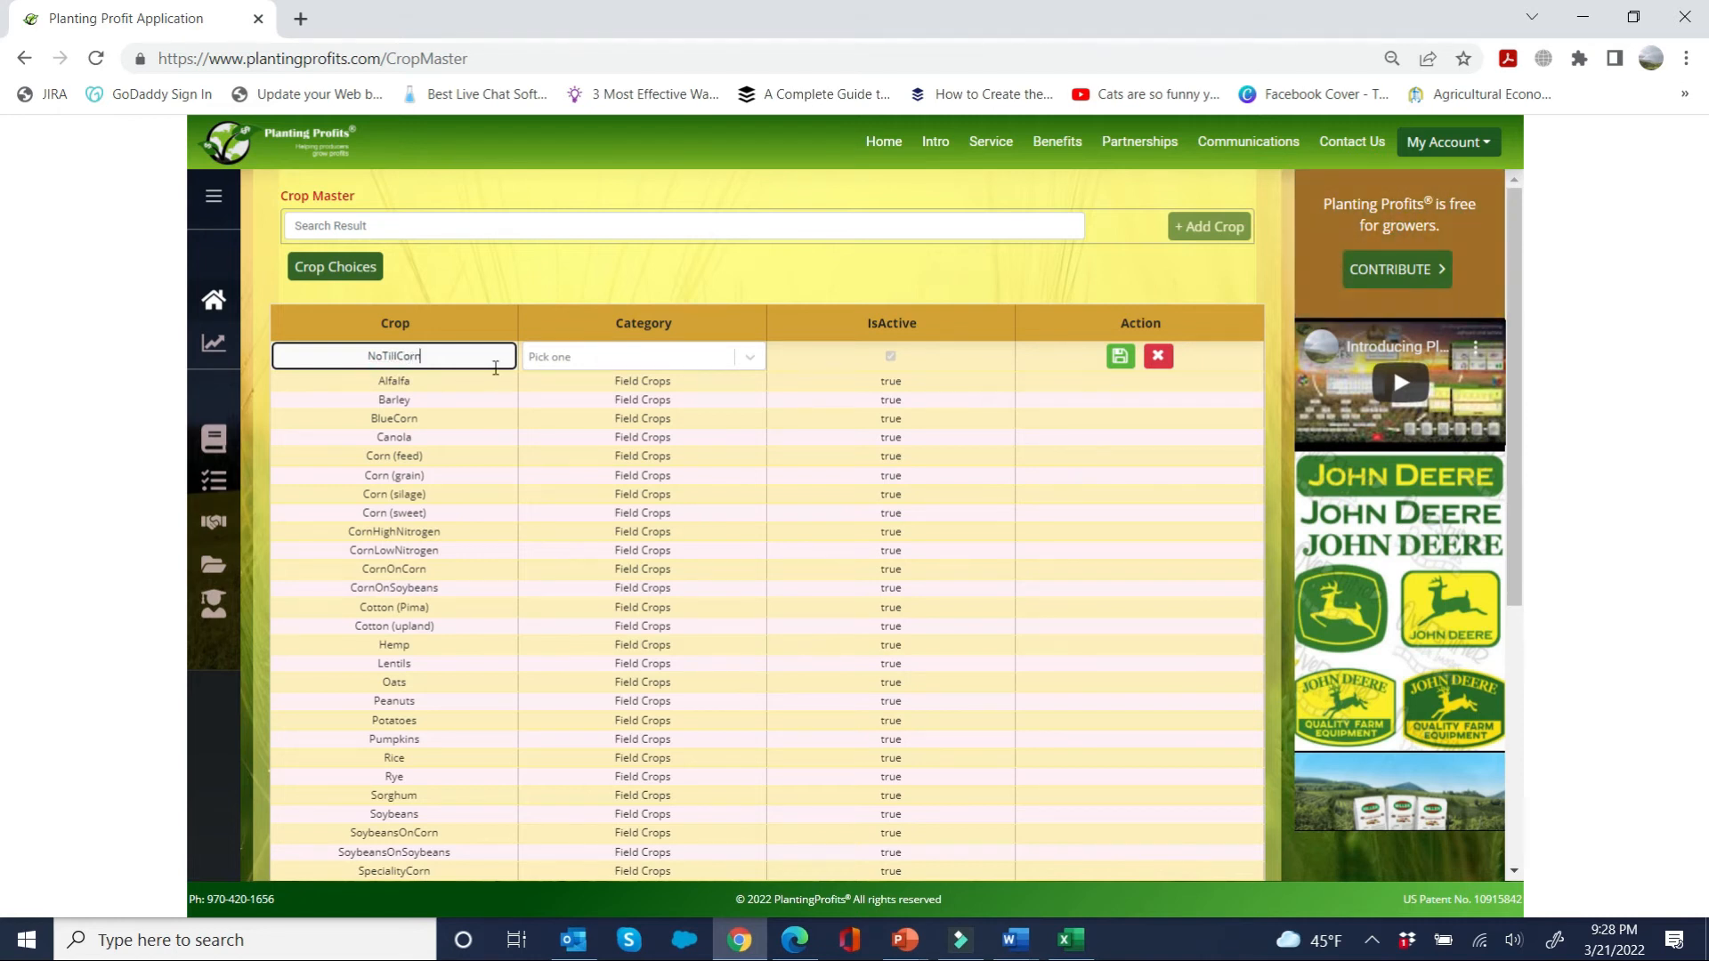
left_click(748, 357)
left_click(686, 384)
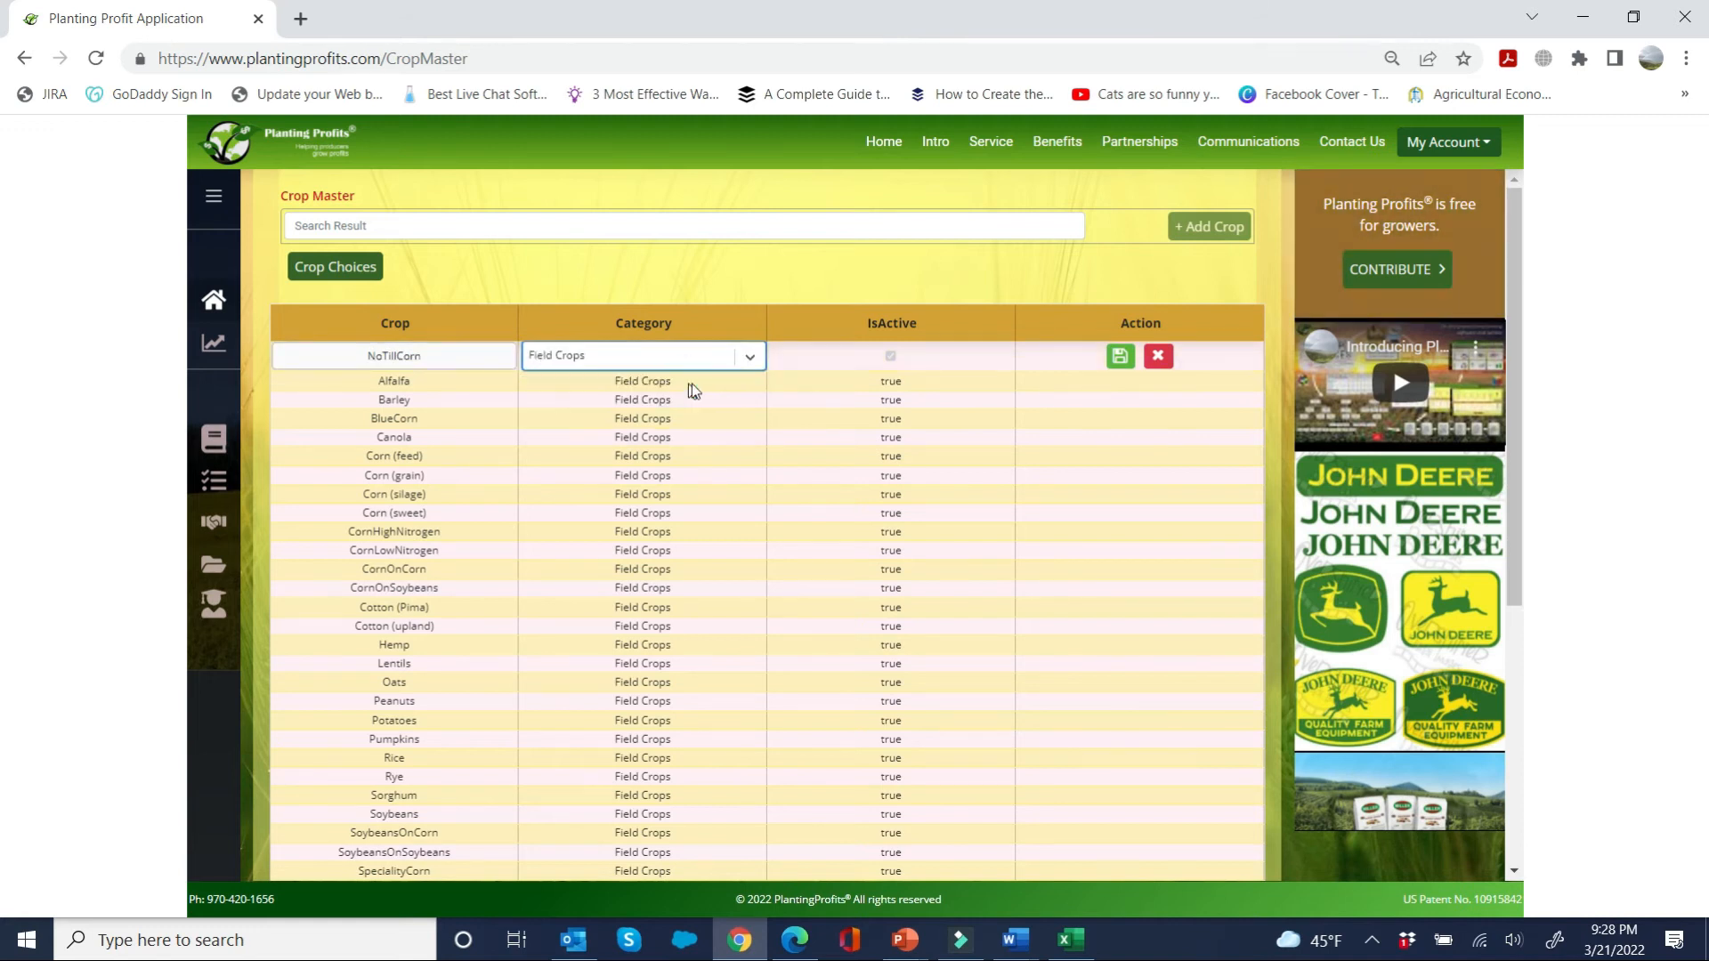
left_click(1119, 357)
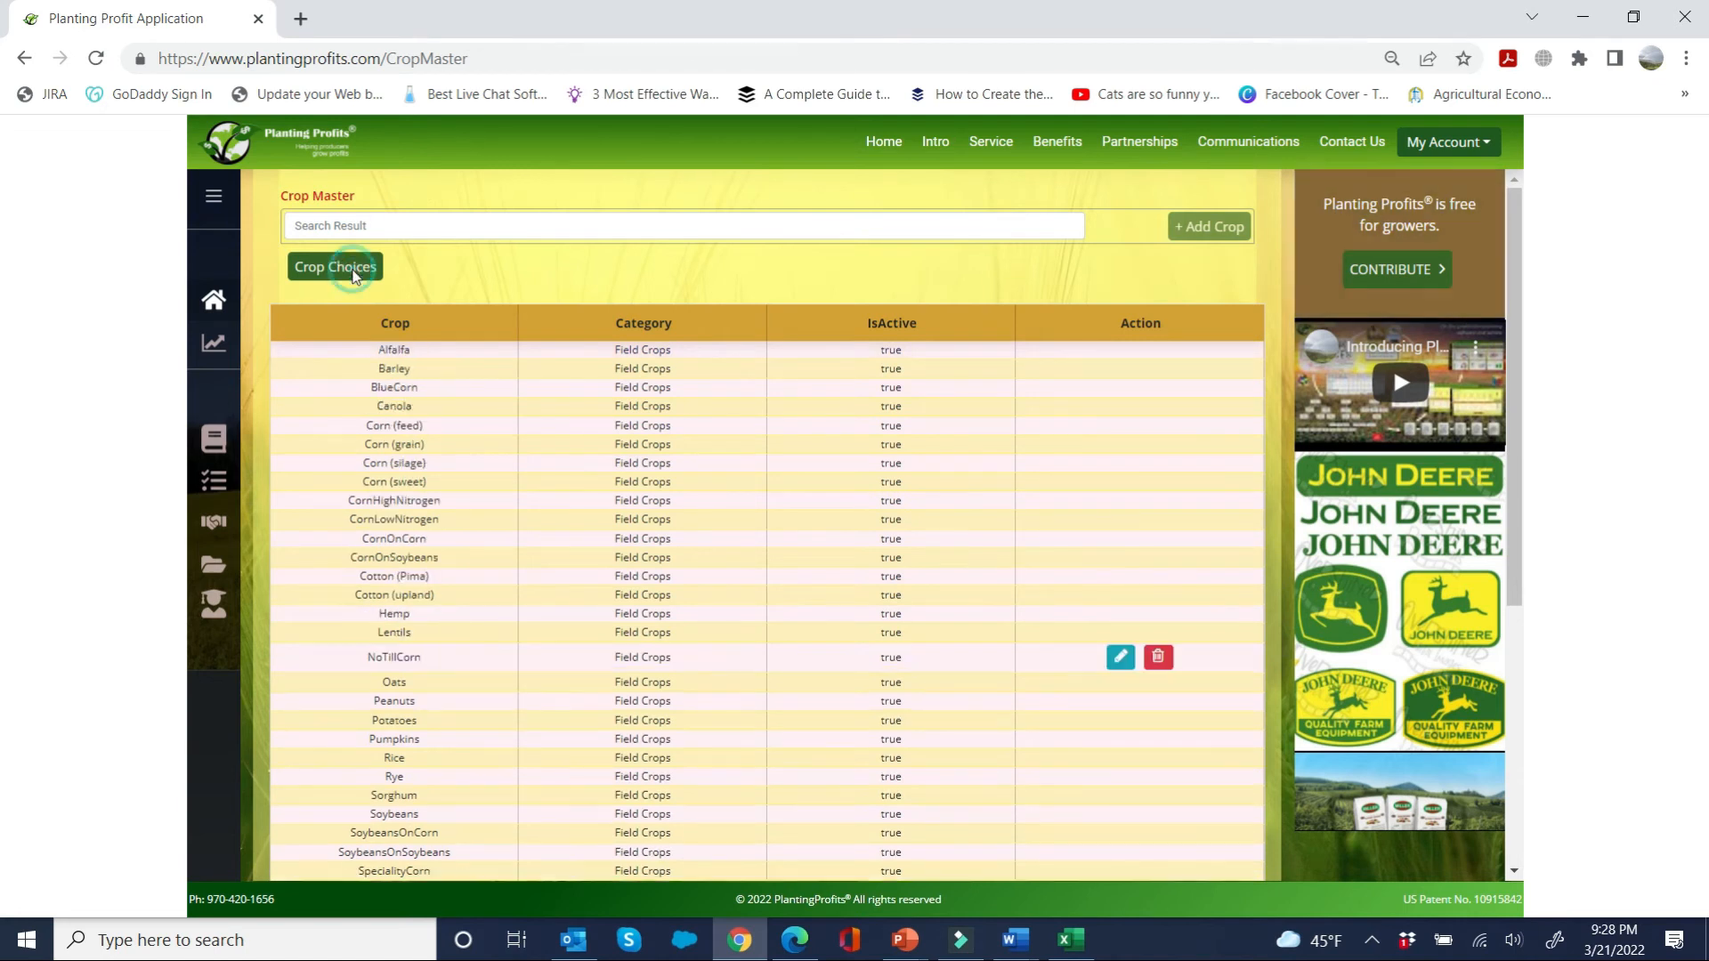
Step: Include NoTillCorn in the strategy's crop choices with an expected yield of 165, expected price of 5.5 and production cost of 500
left_click(338, 267)
left_click(307, 392)
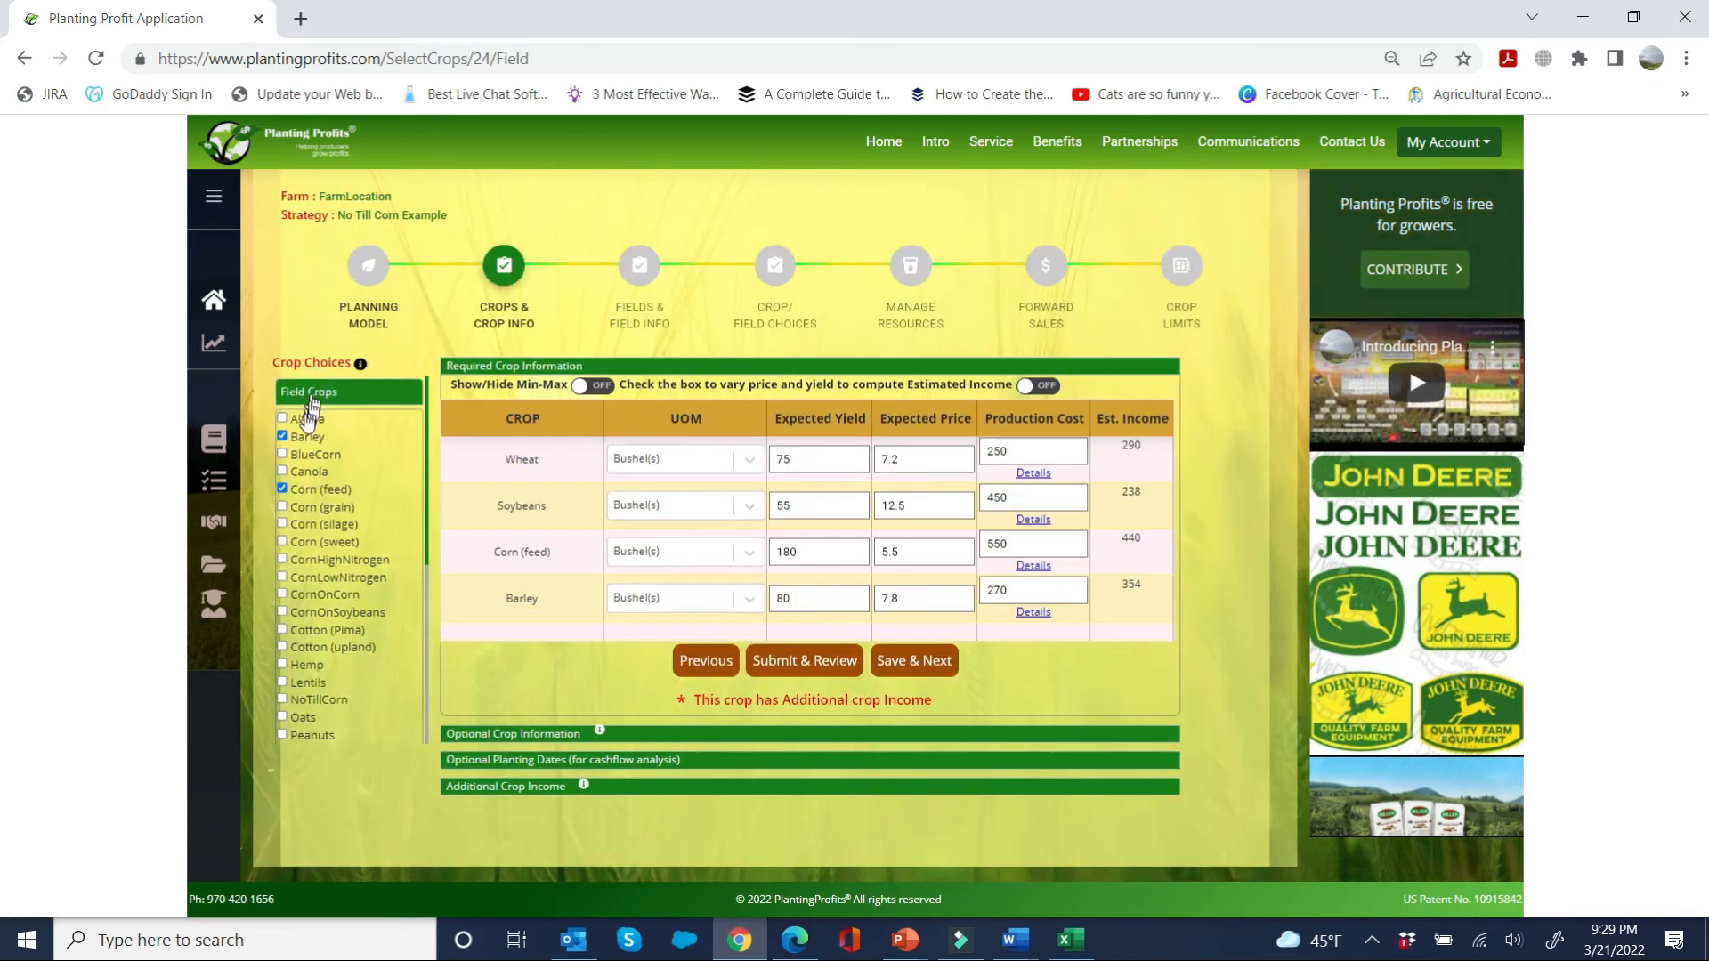
left_click(283, 701)
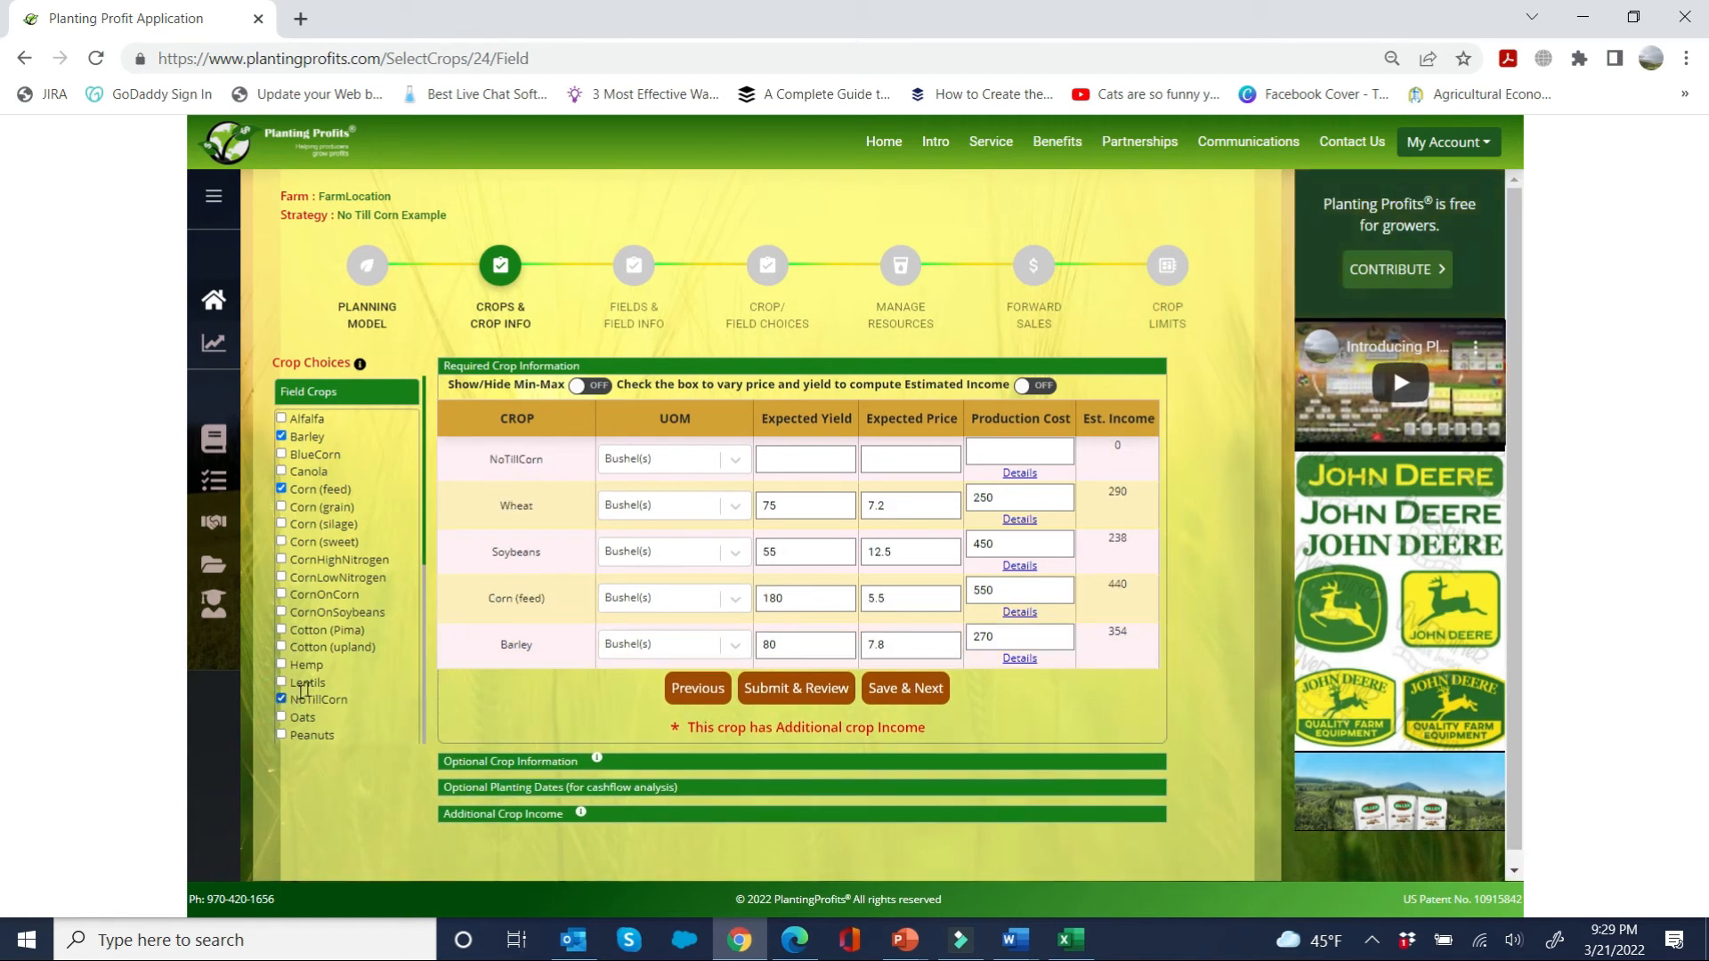
left_click(778, 457)
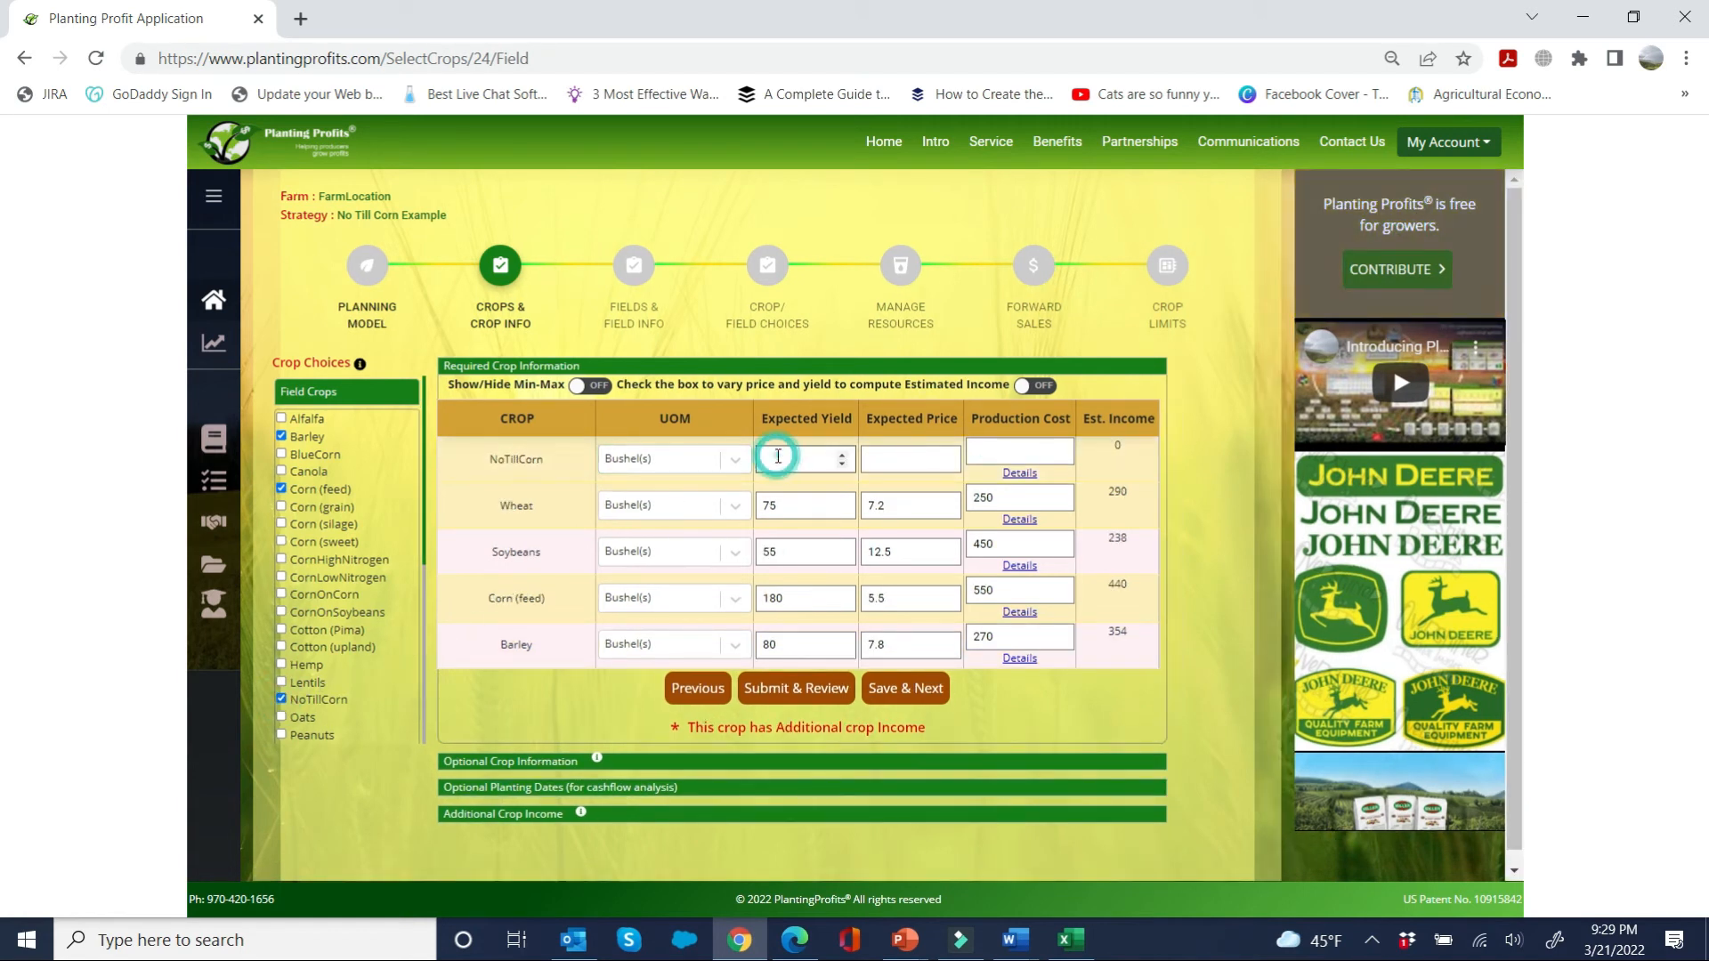
type("165")
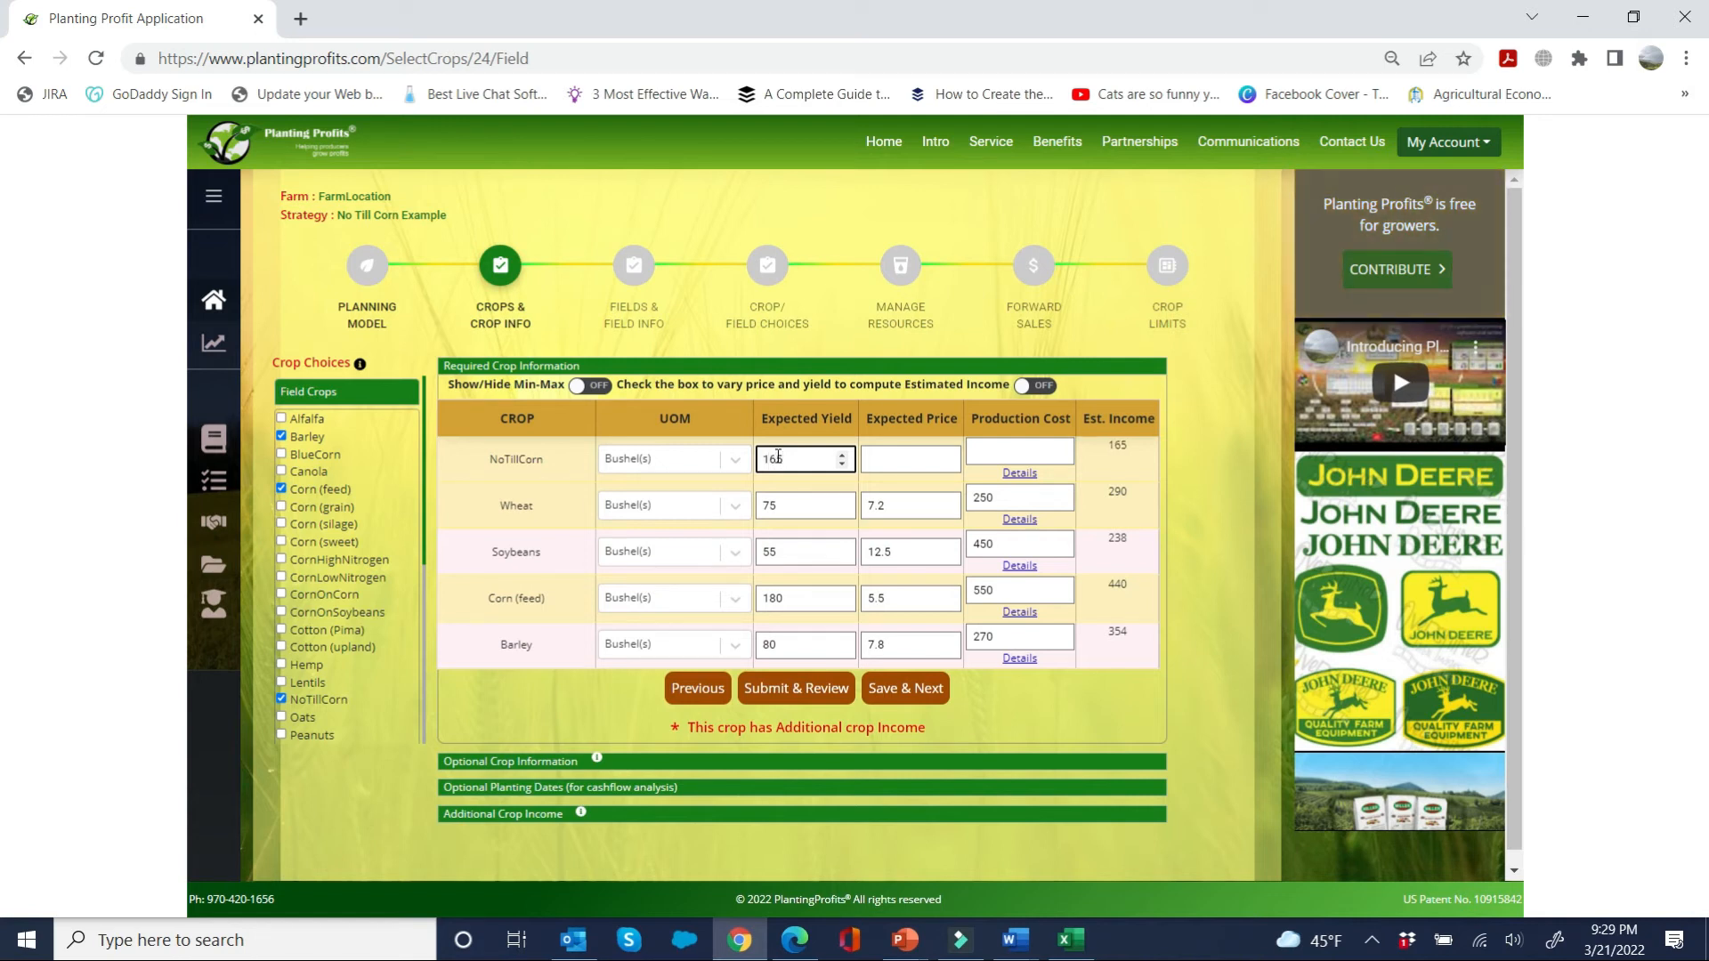
key("Tab")
type("5")
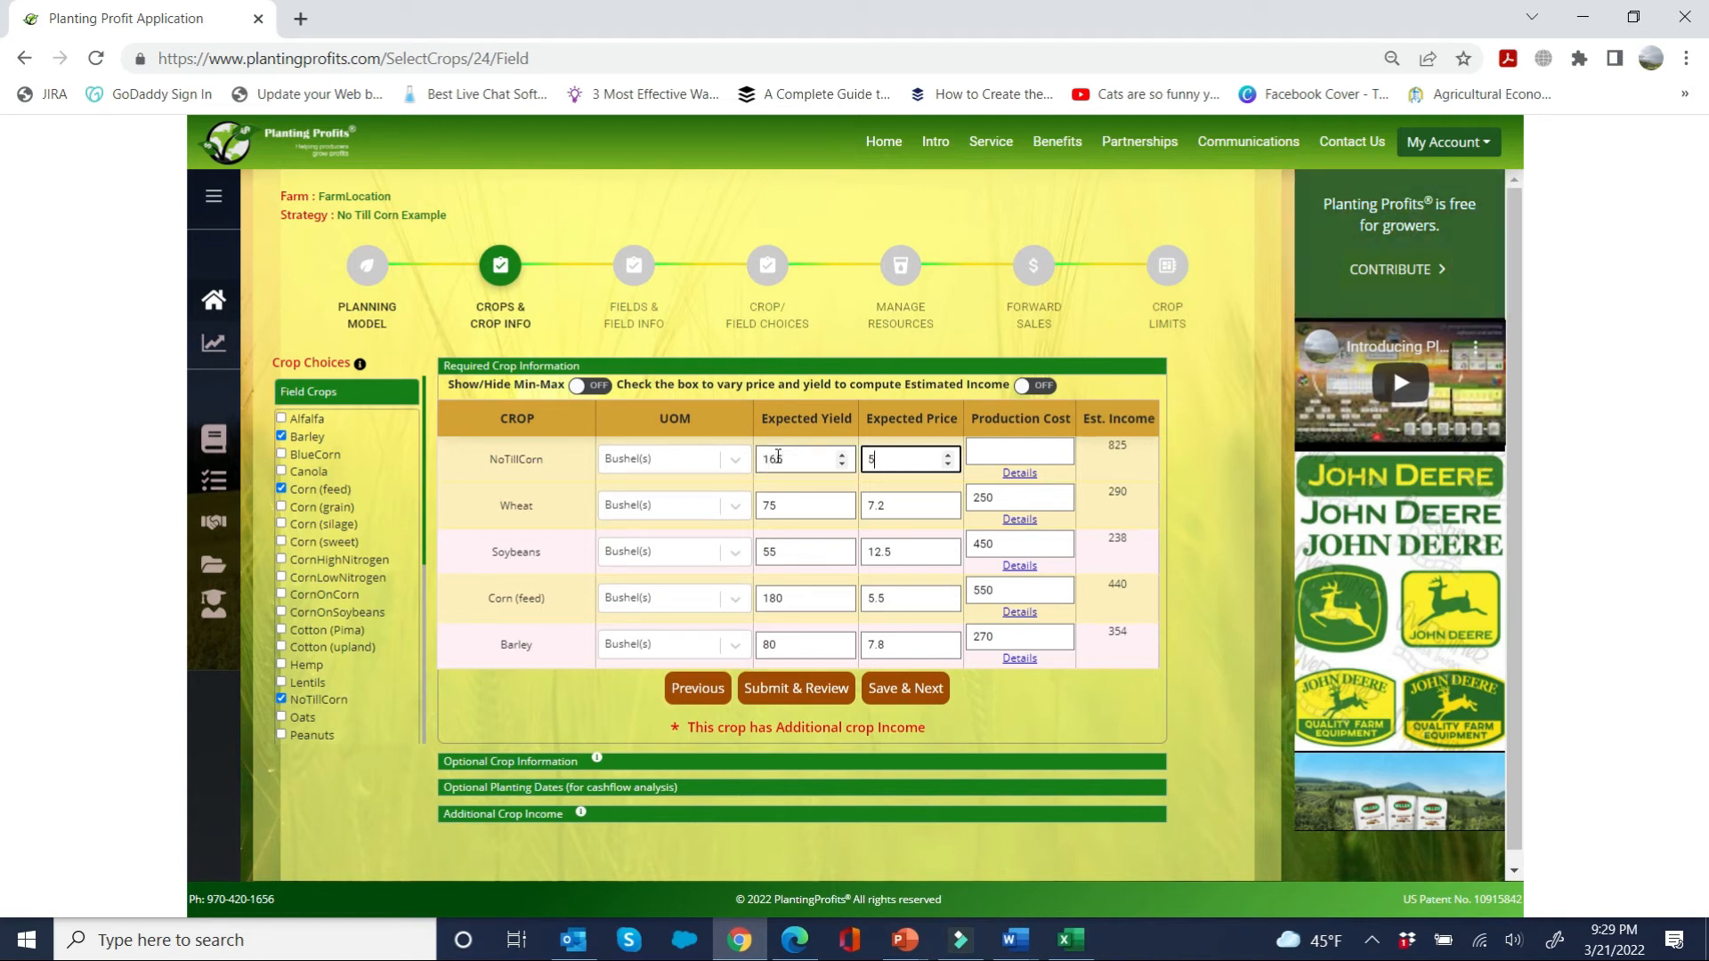
type(".5")
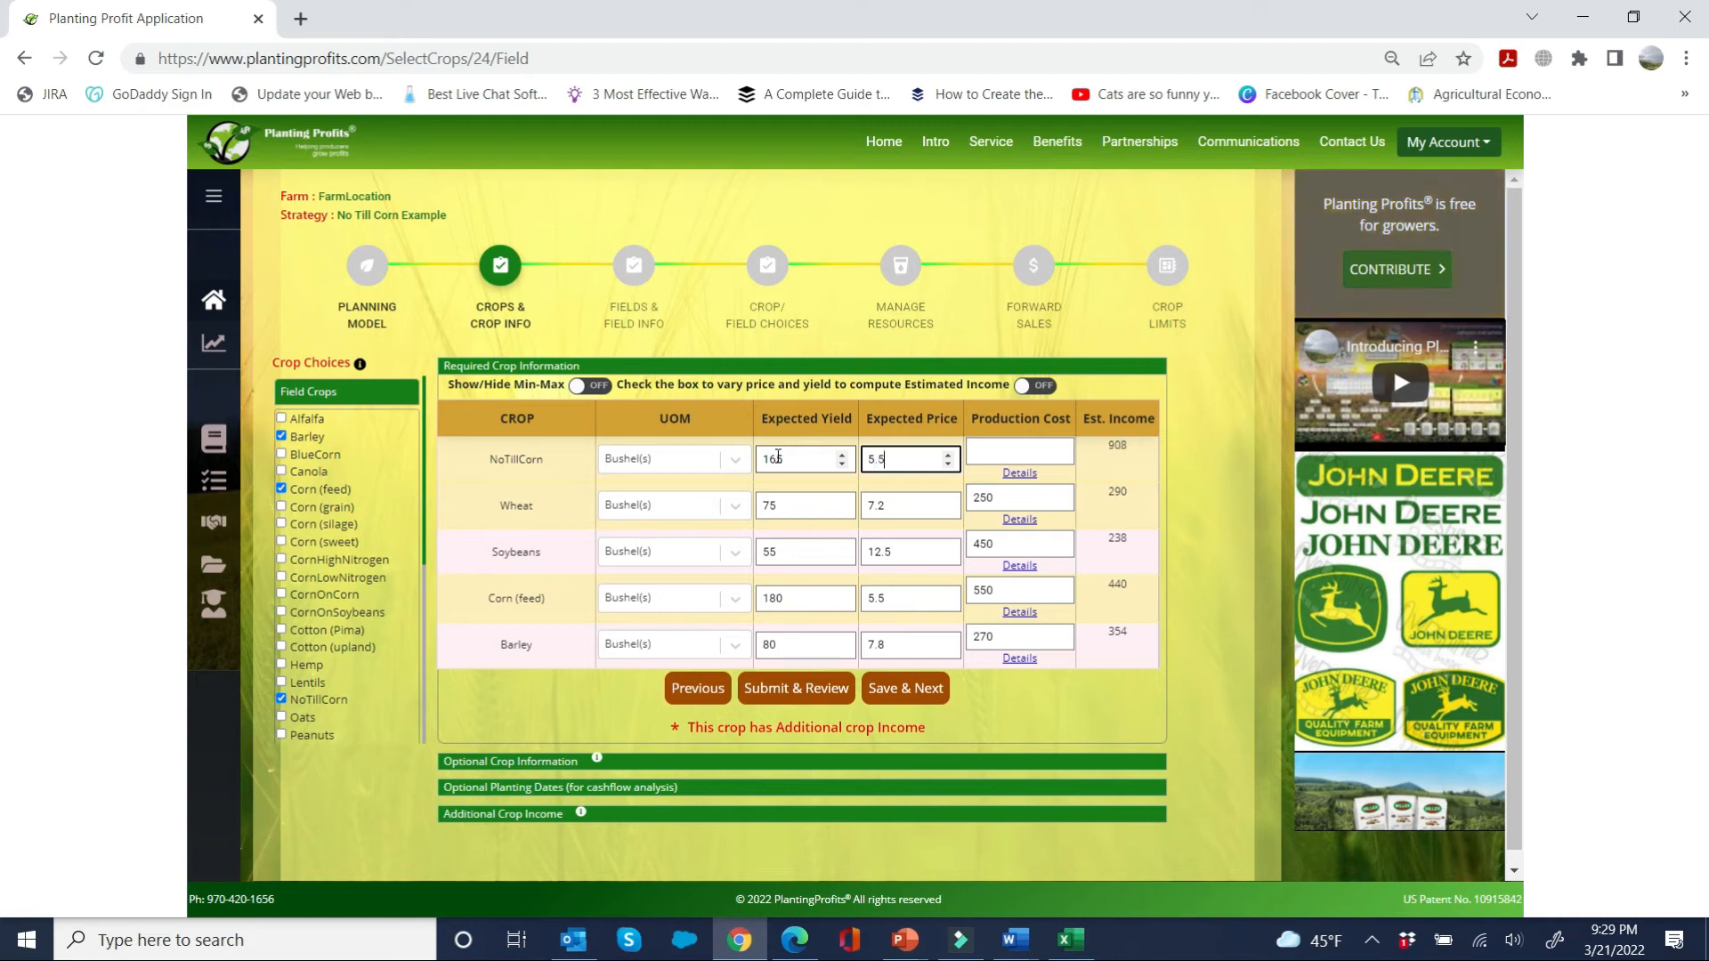
key("Tab")
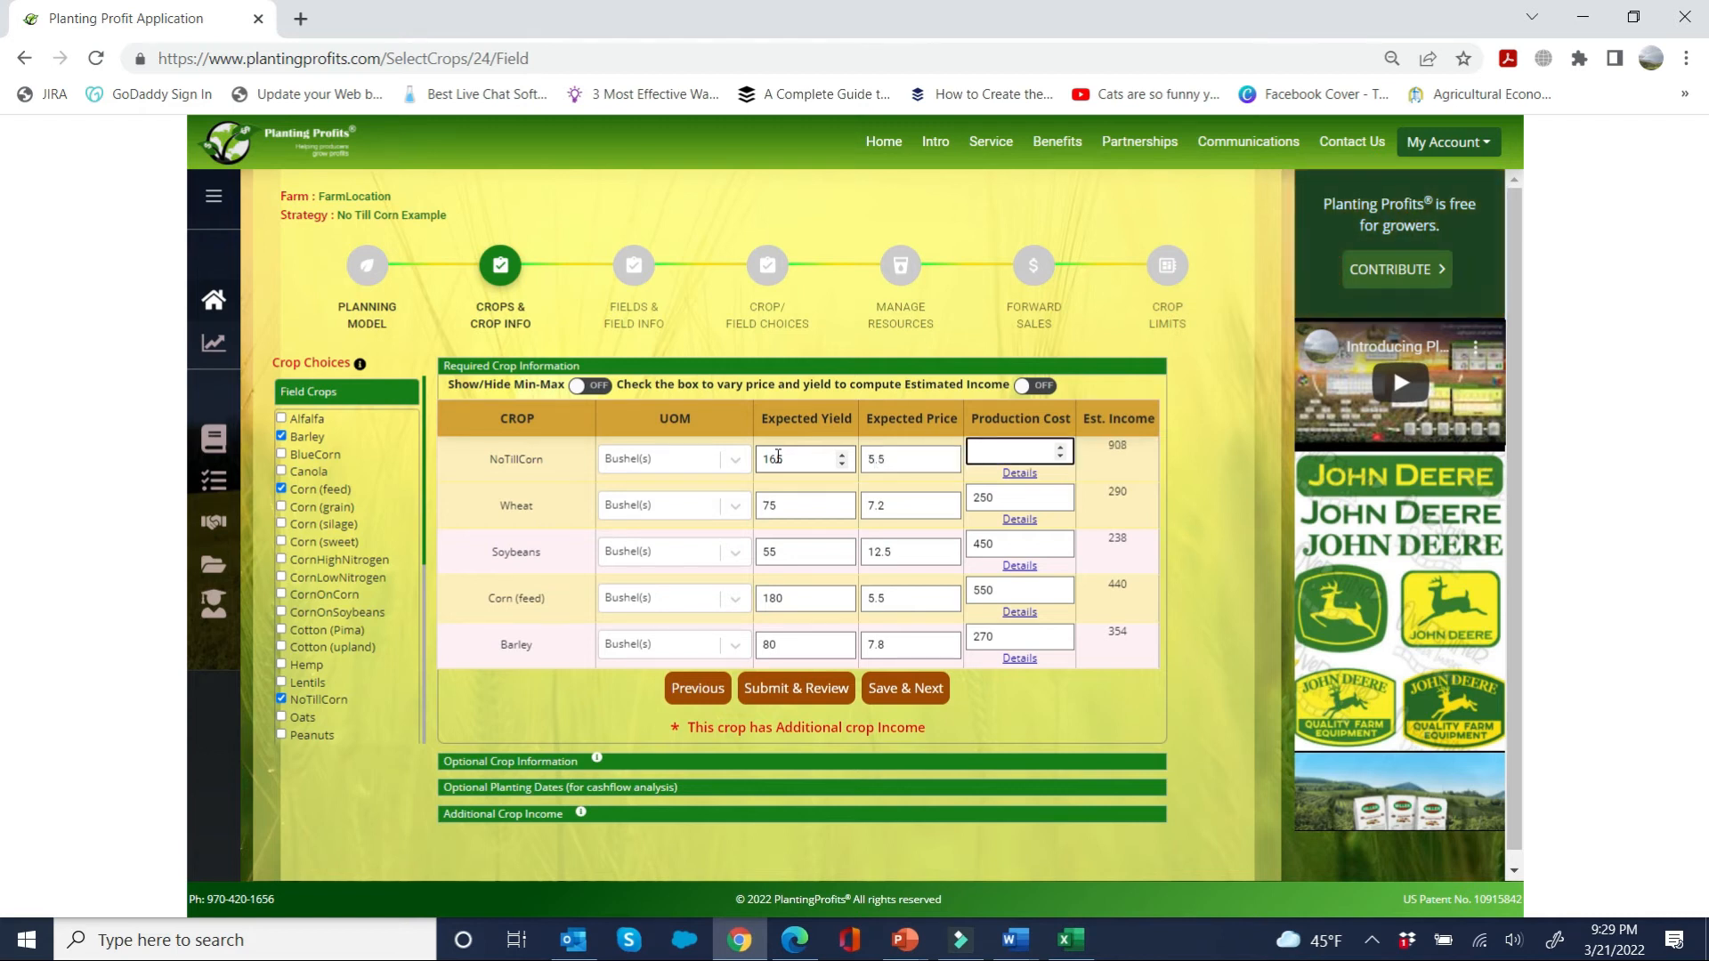
type("500")
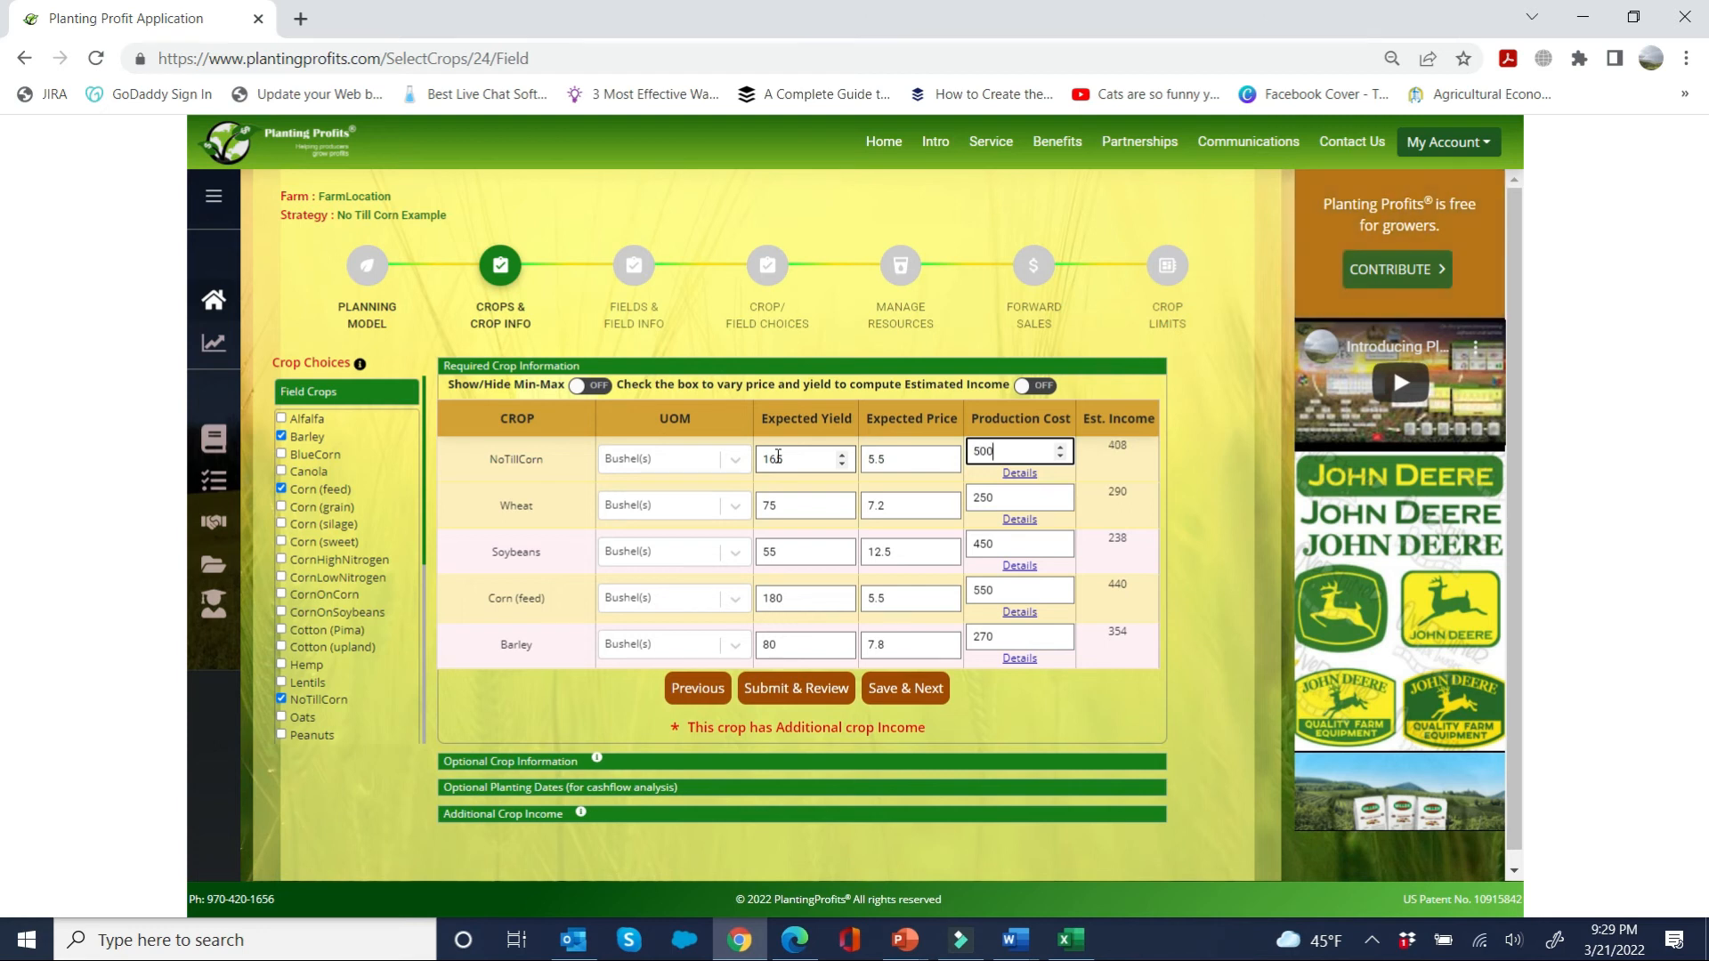
Step: Mark NoTillCorn as a conservation practice in the optional crop information and save it
left_click(531, 761)
left_click(810, 524)
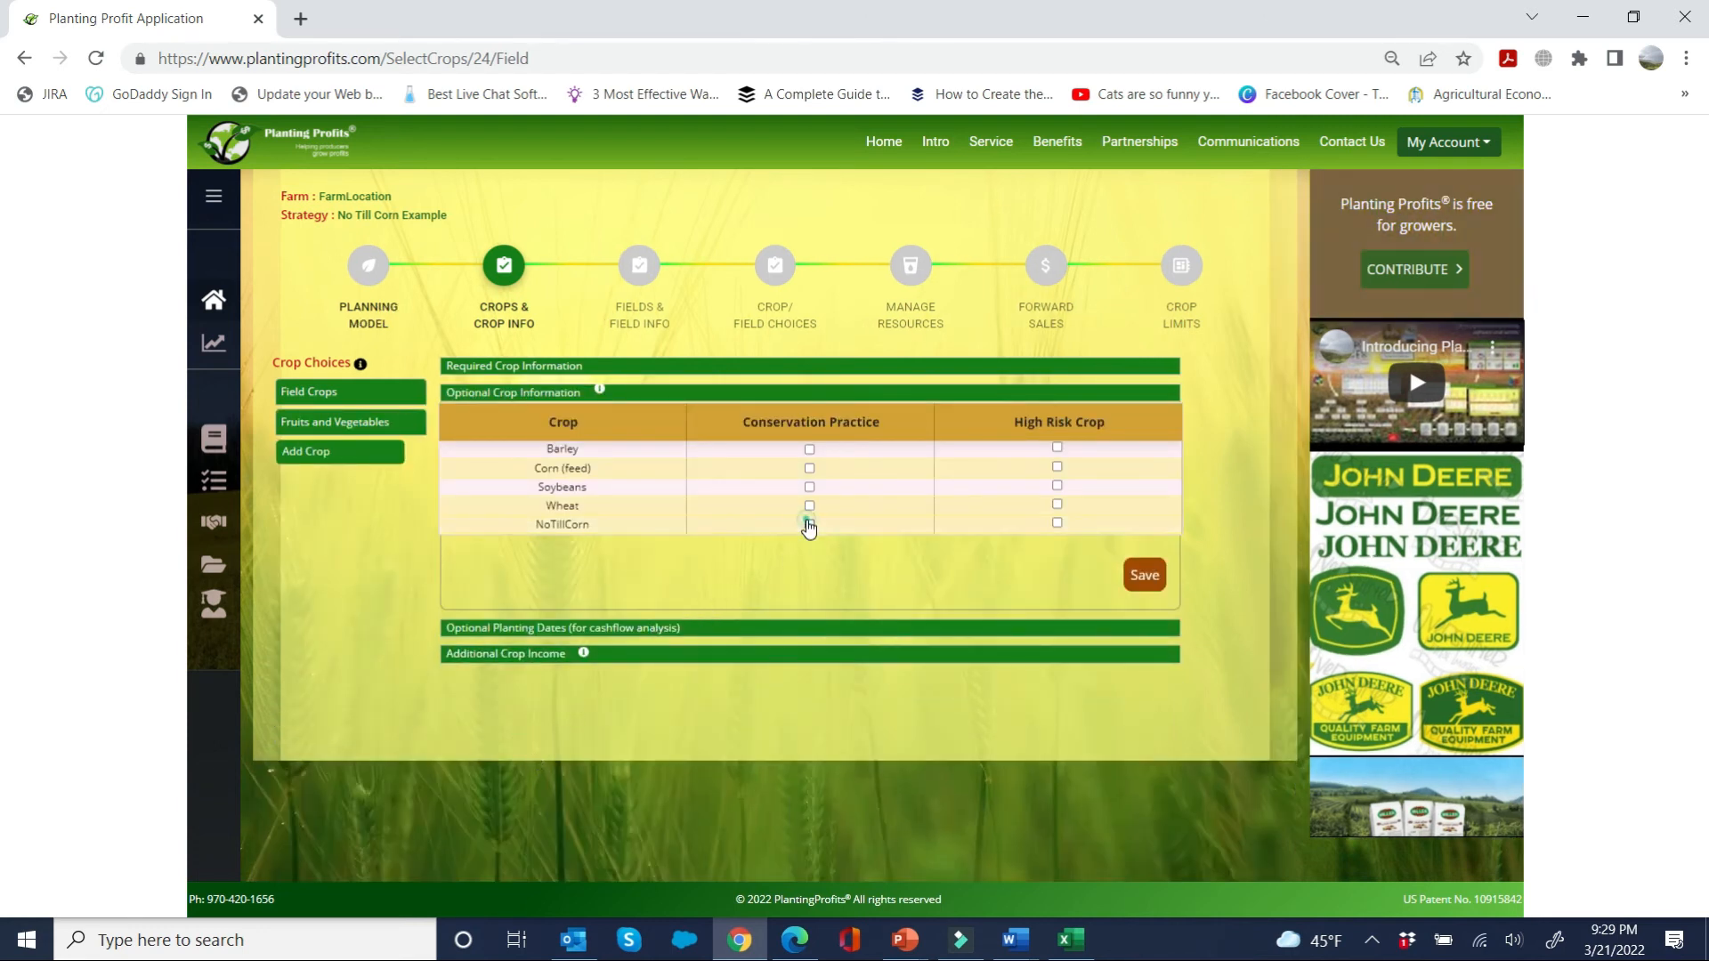
left_click(1149, 575)
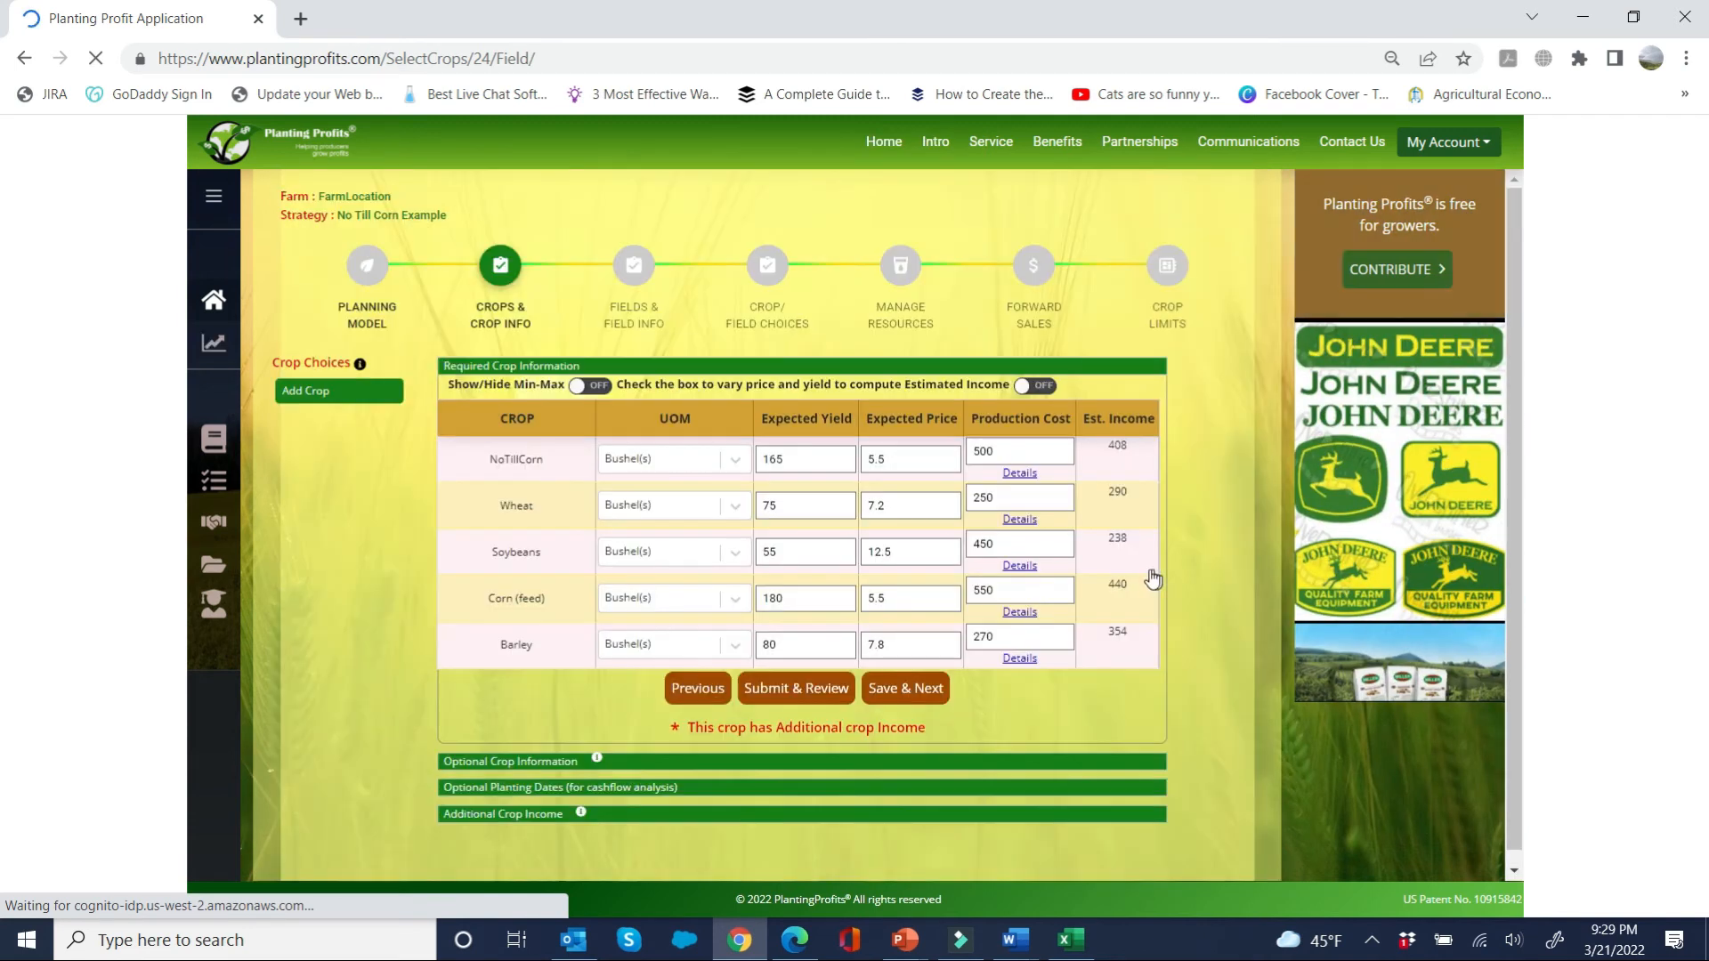
Step: Exclude NoTillCorn from the BradyS, NorthWest and South fields in the crop/field choices and save them
left_click(888, 691)
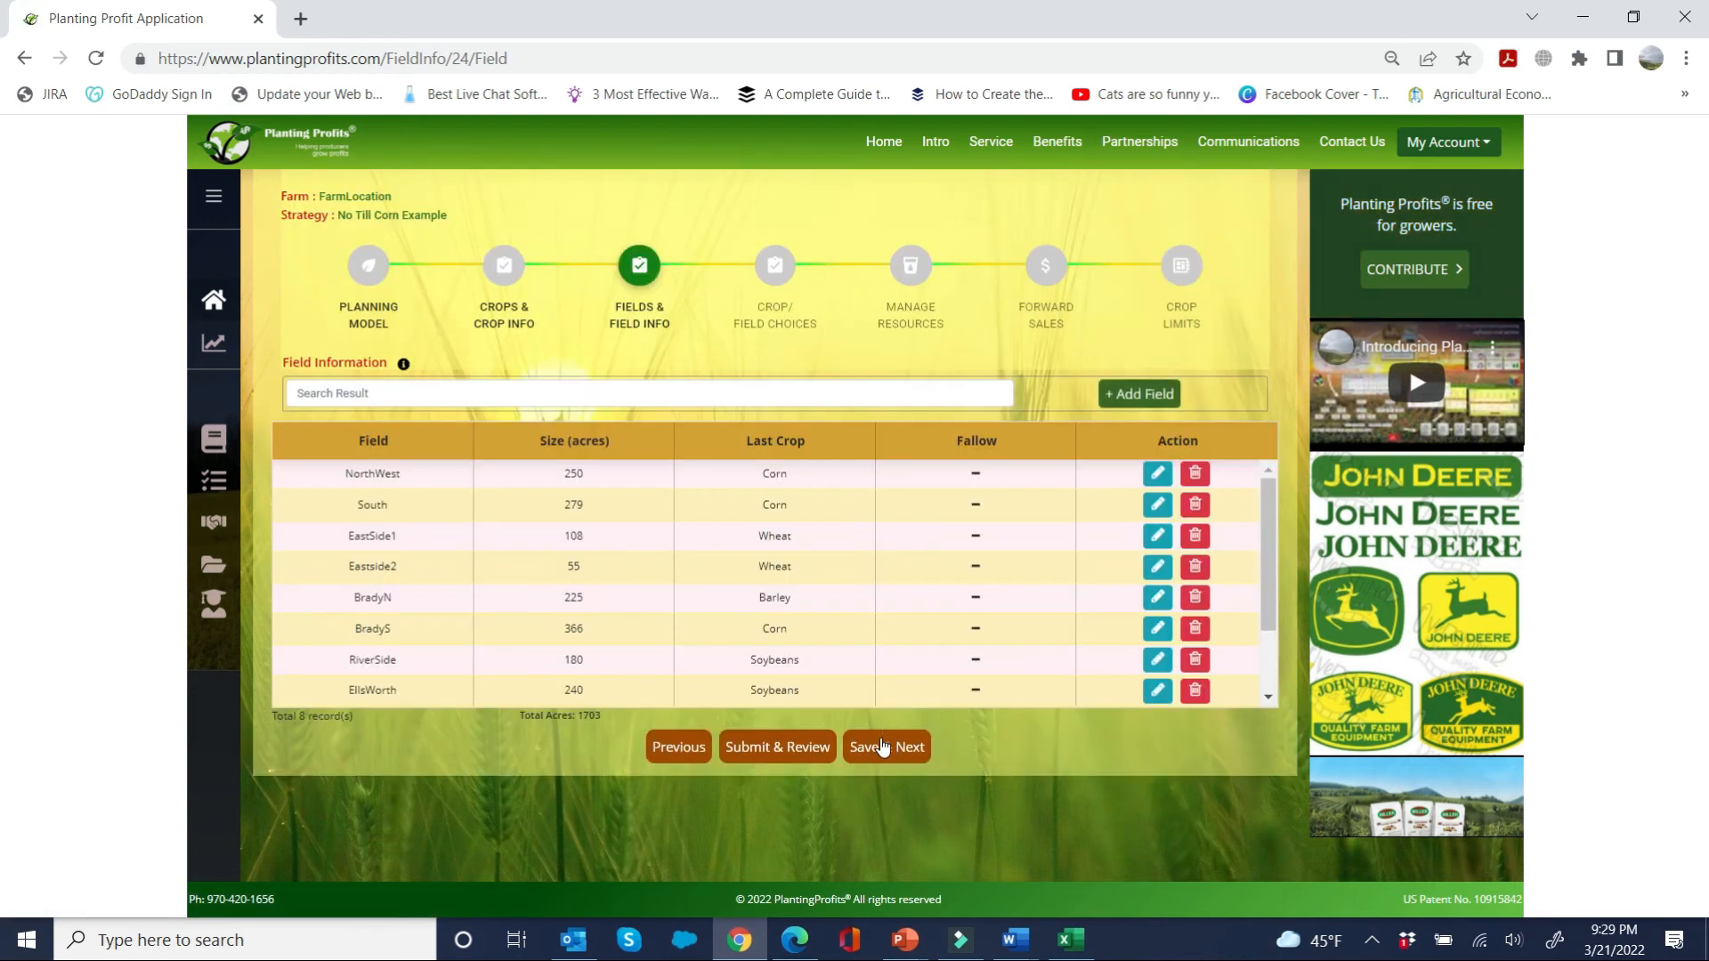
left_click(882, 747)
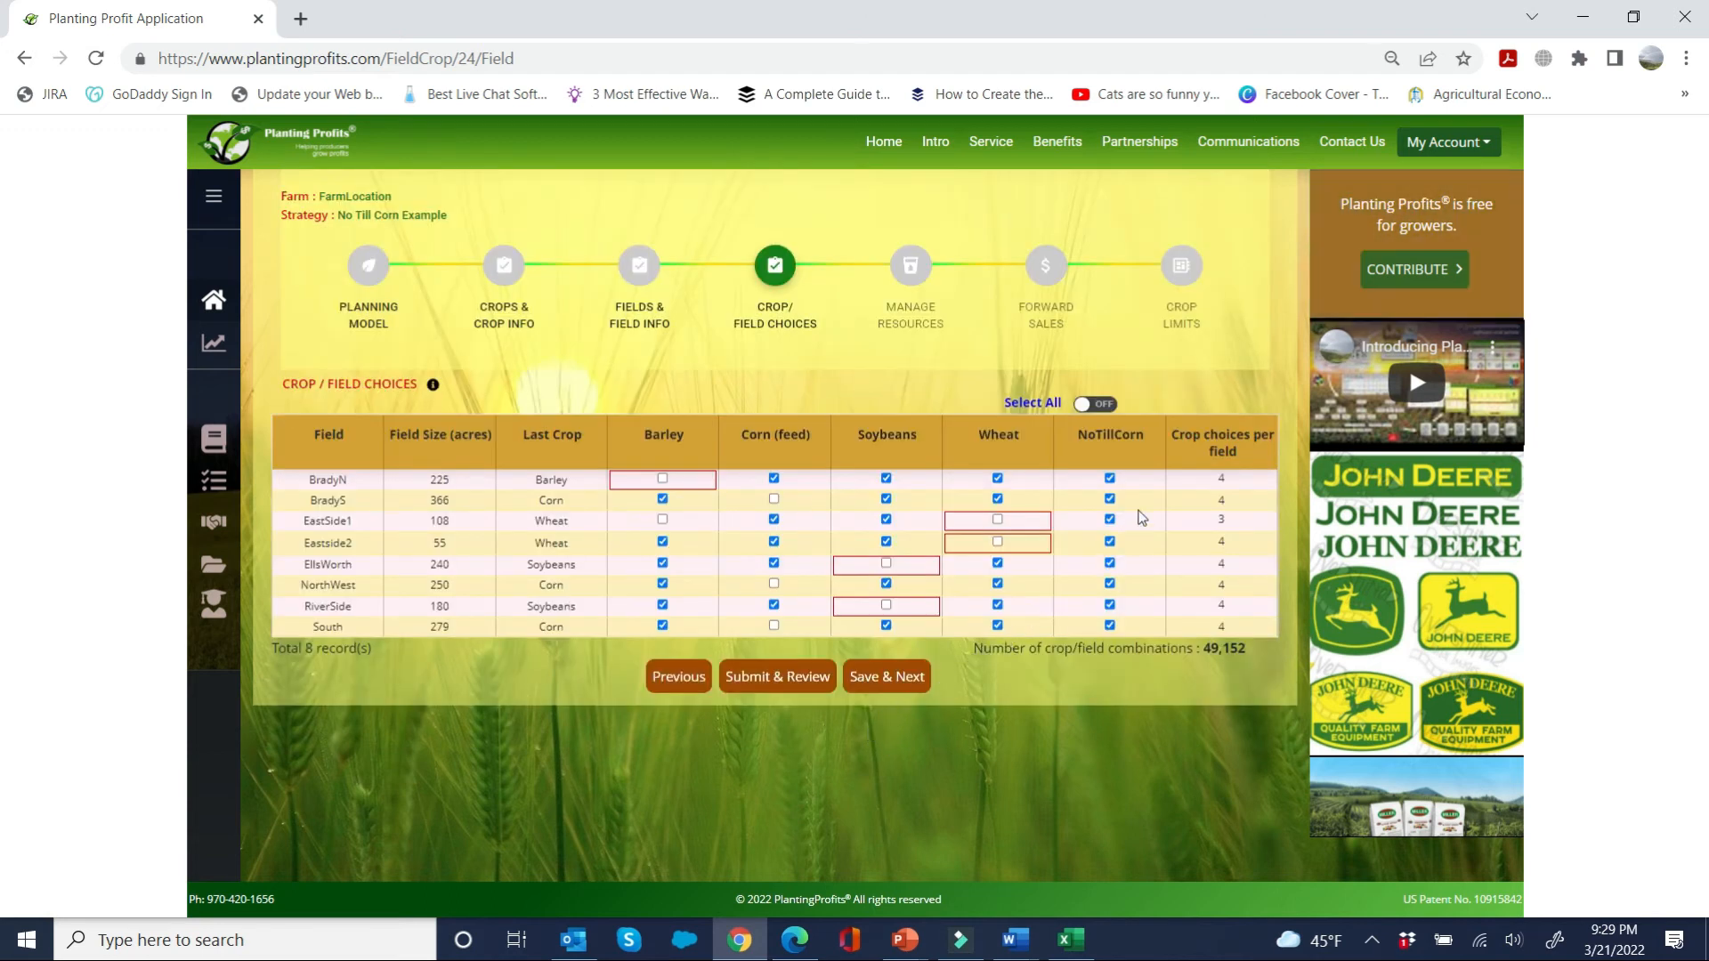
left_click(1109, 499)
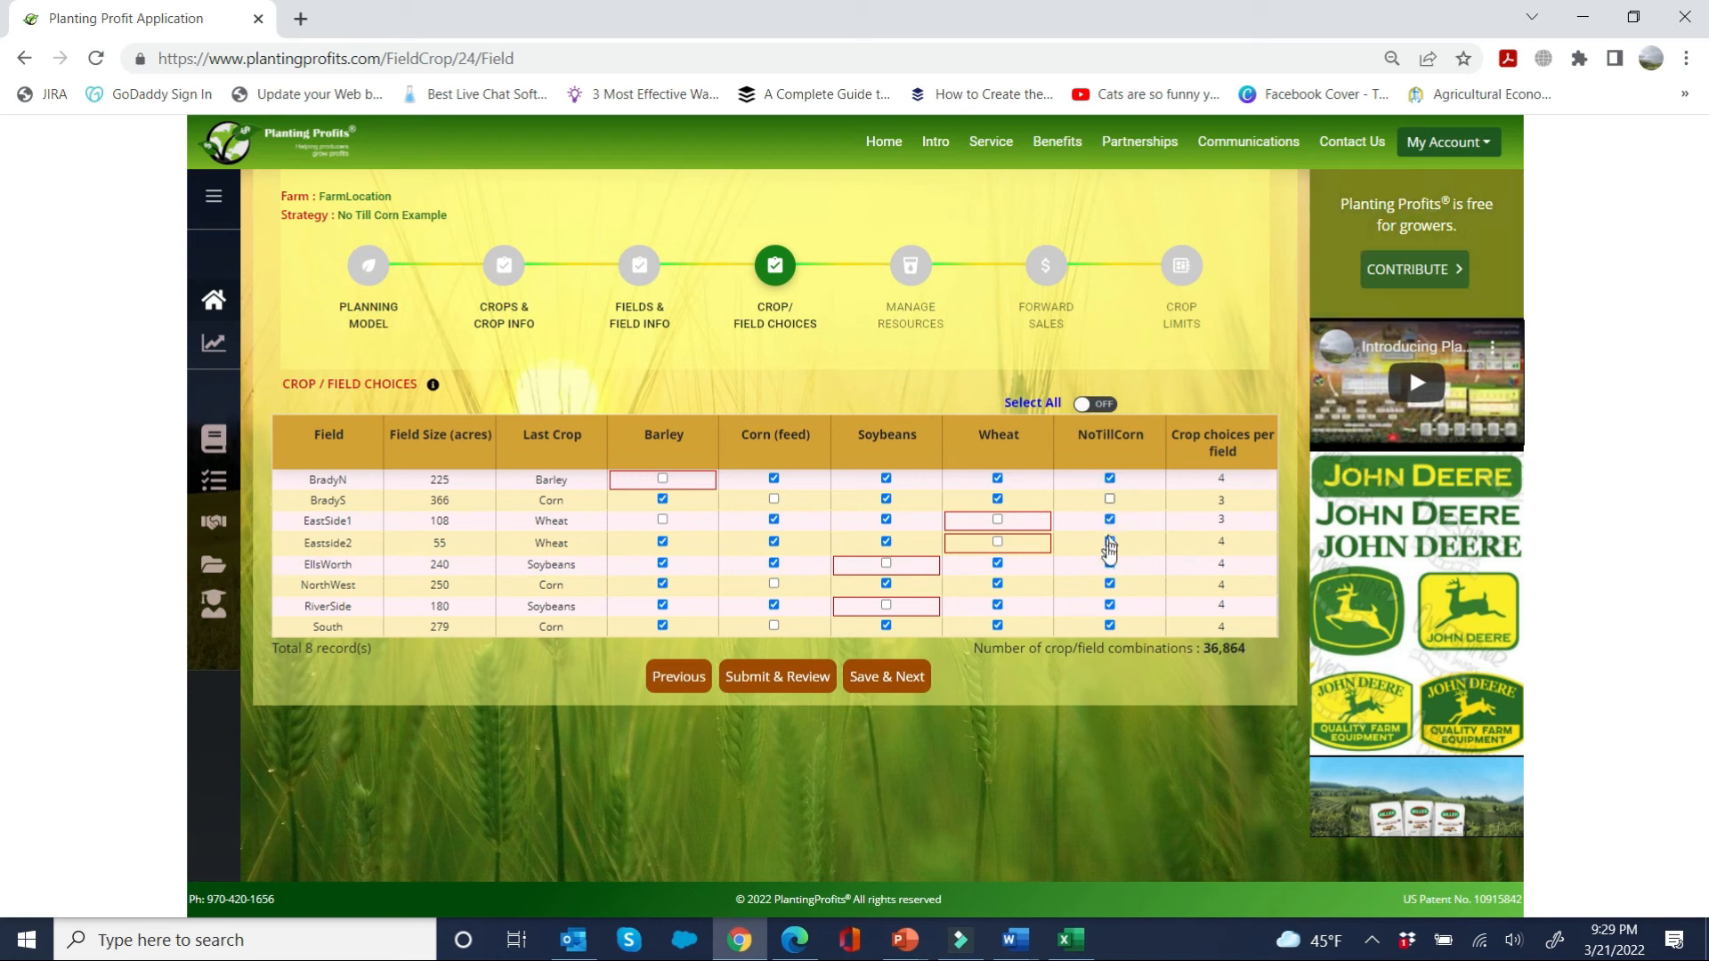
left_click(1109, 585)
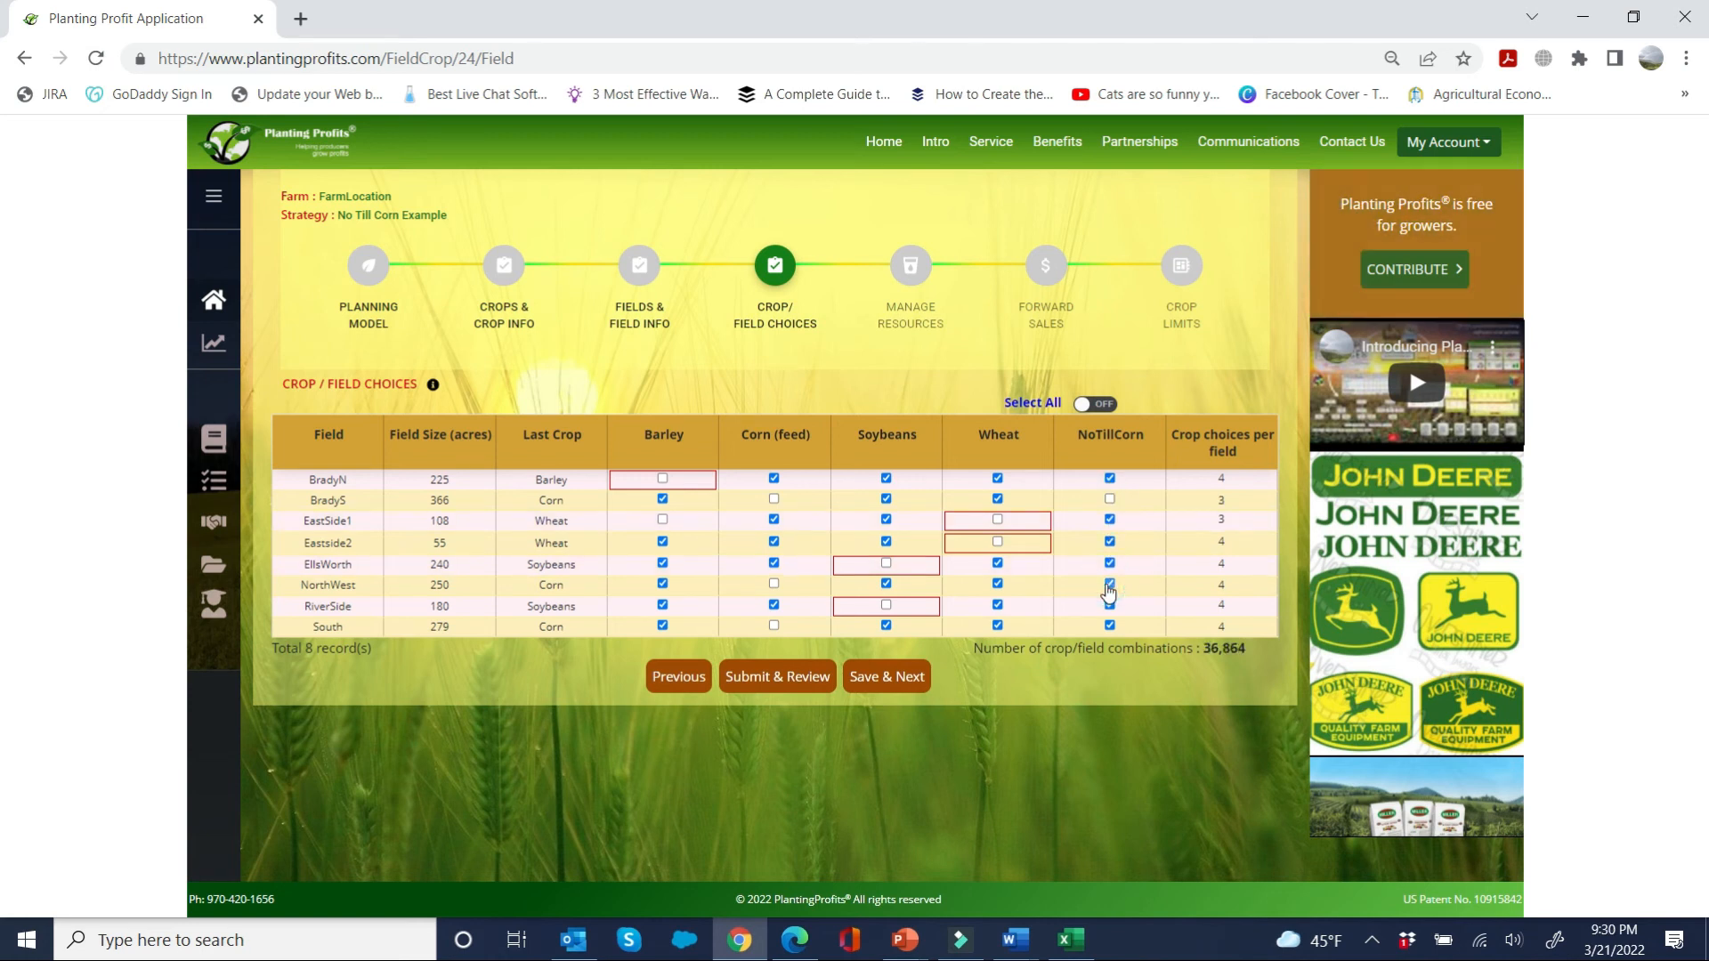
left_click(1109, 626)
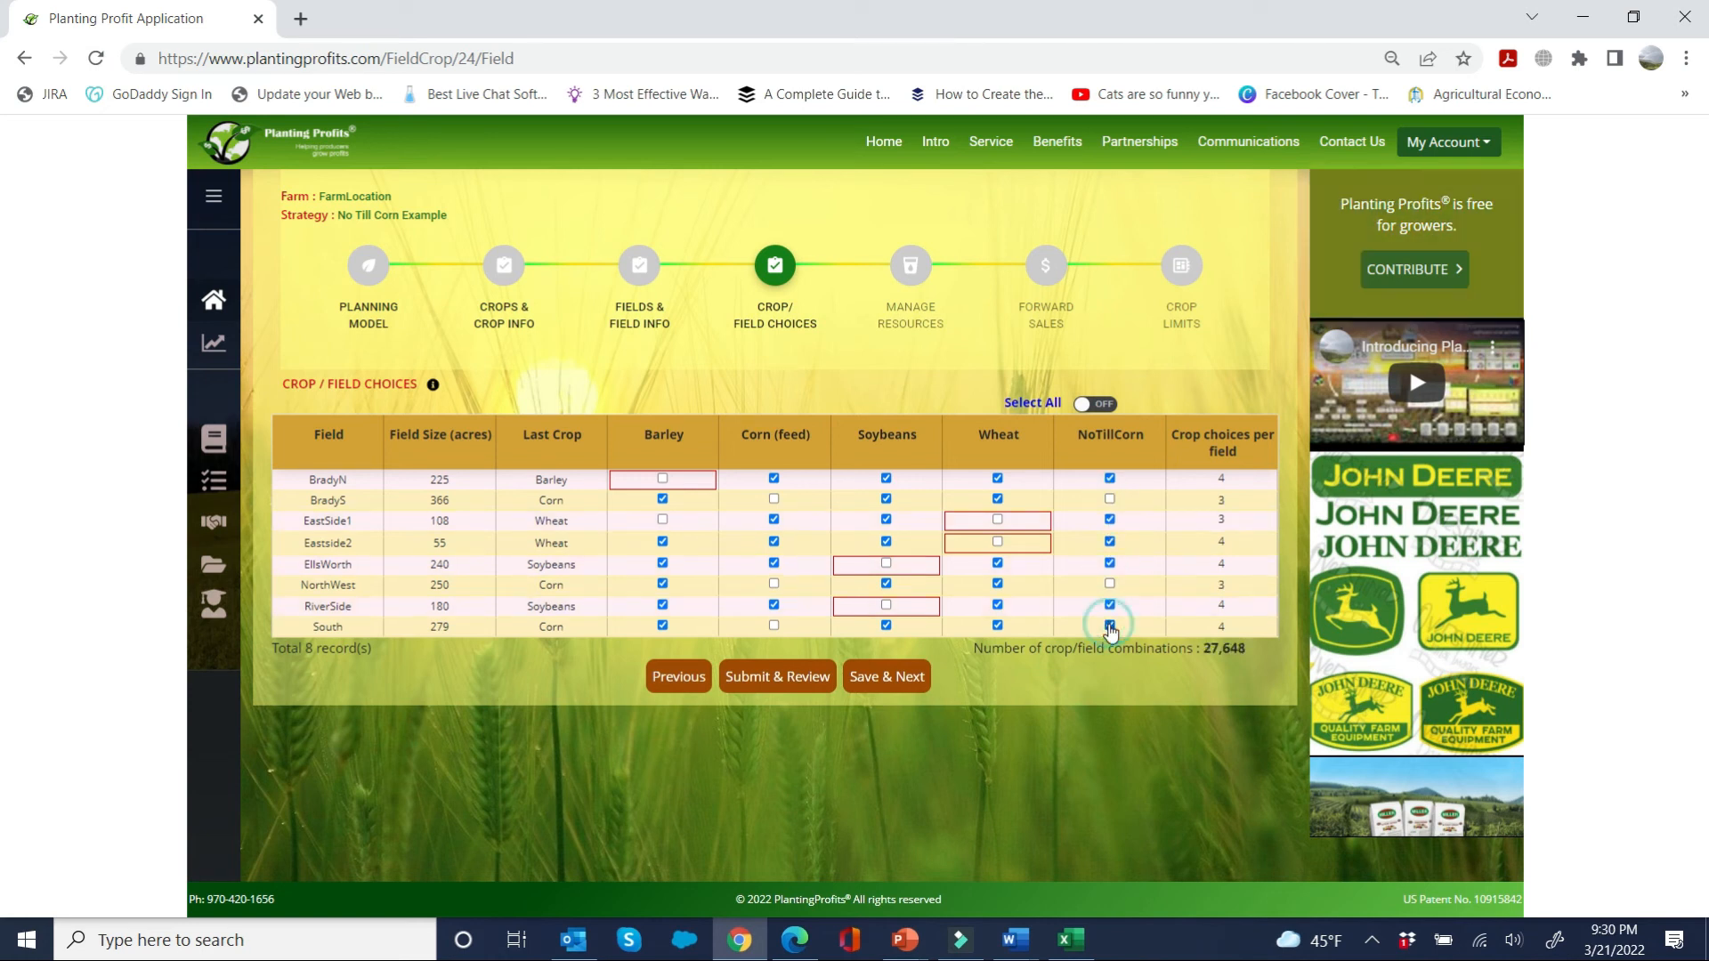
left_click(890, 678)
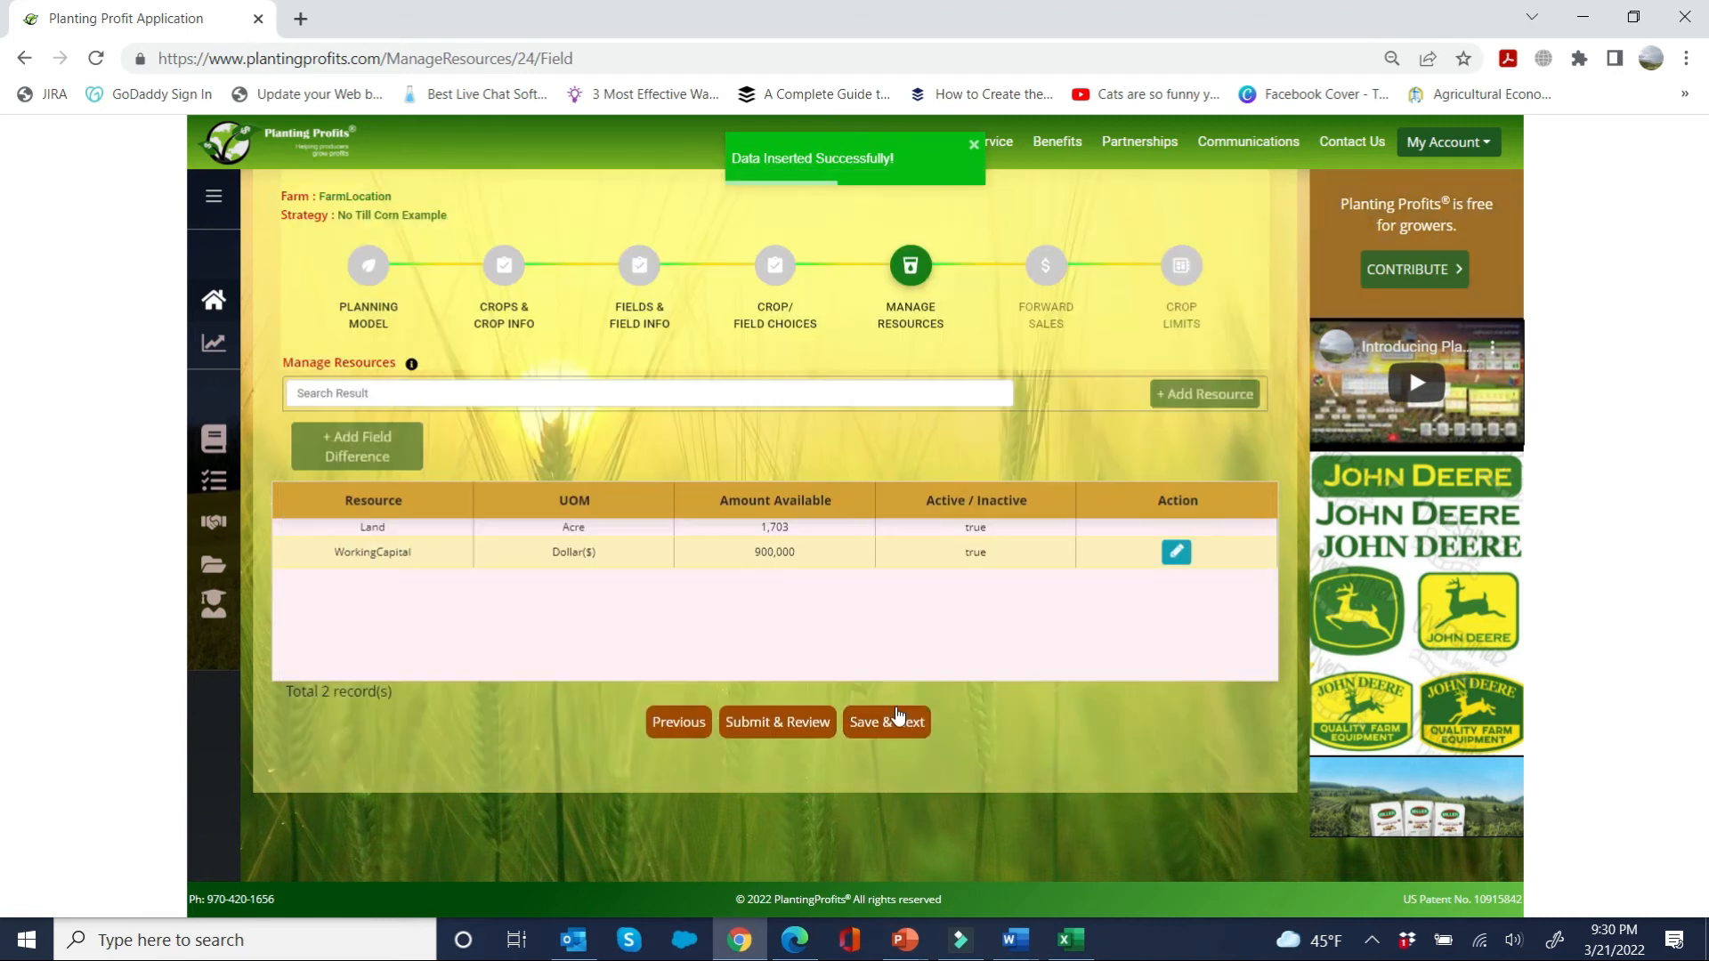
Step: Set NoTillCorn's minimum acreage limit to 400 acres and save the limit
left_click(898, 721)
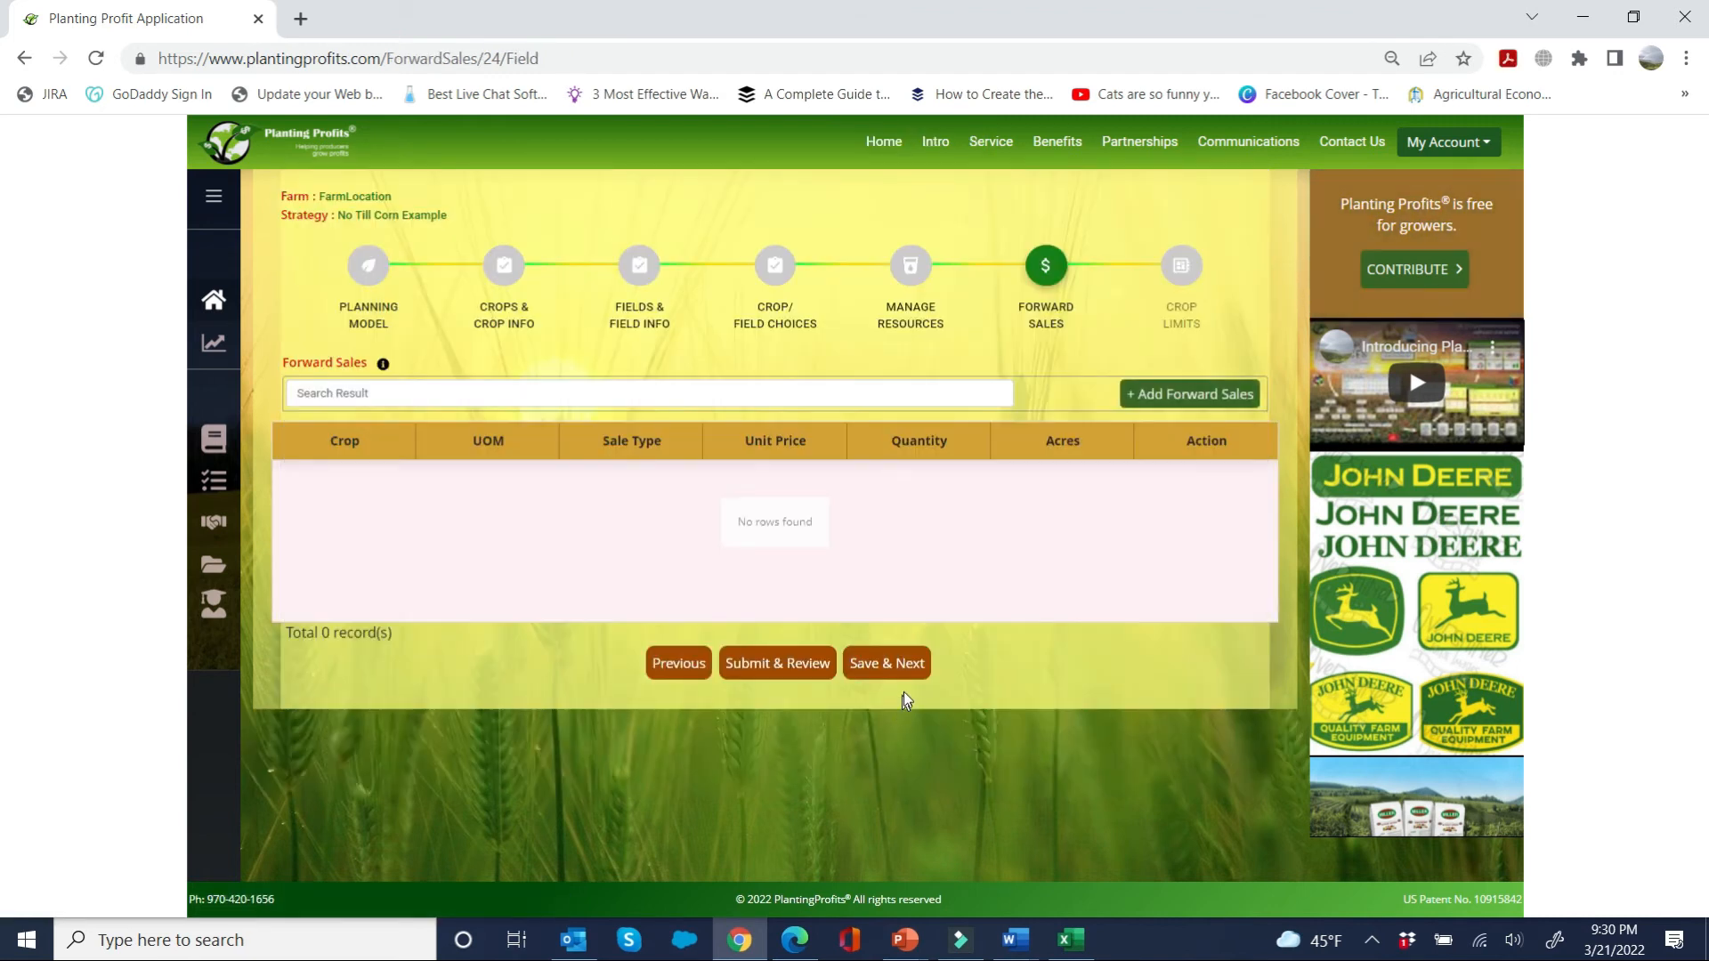
left_click(904, 675)
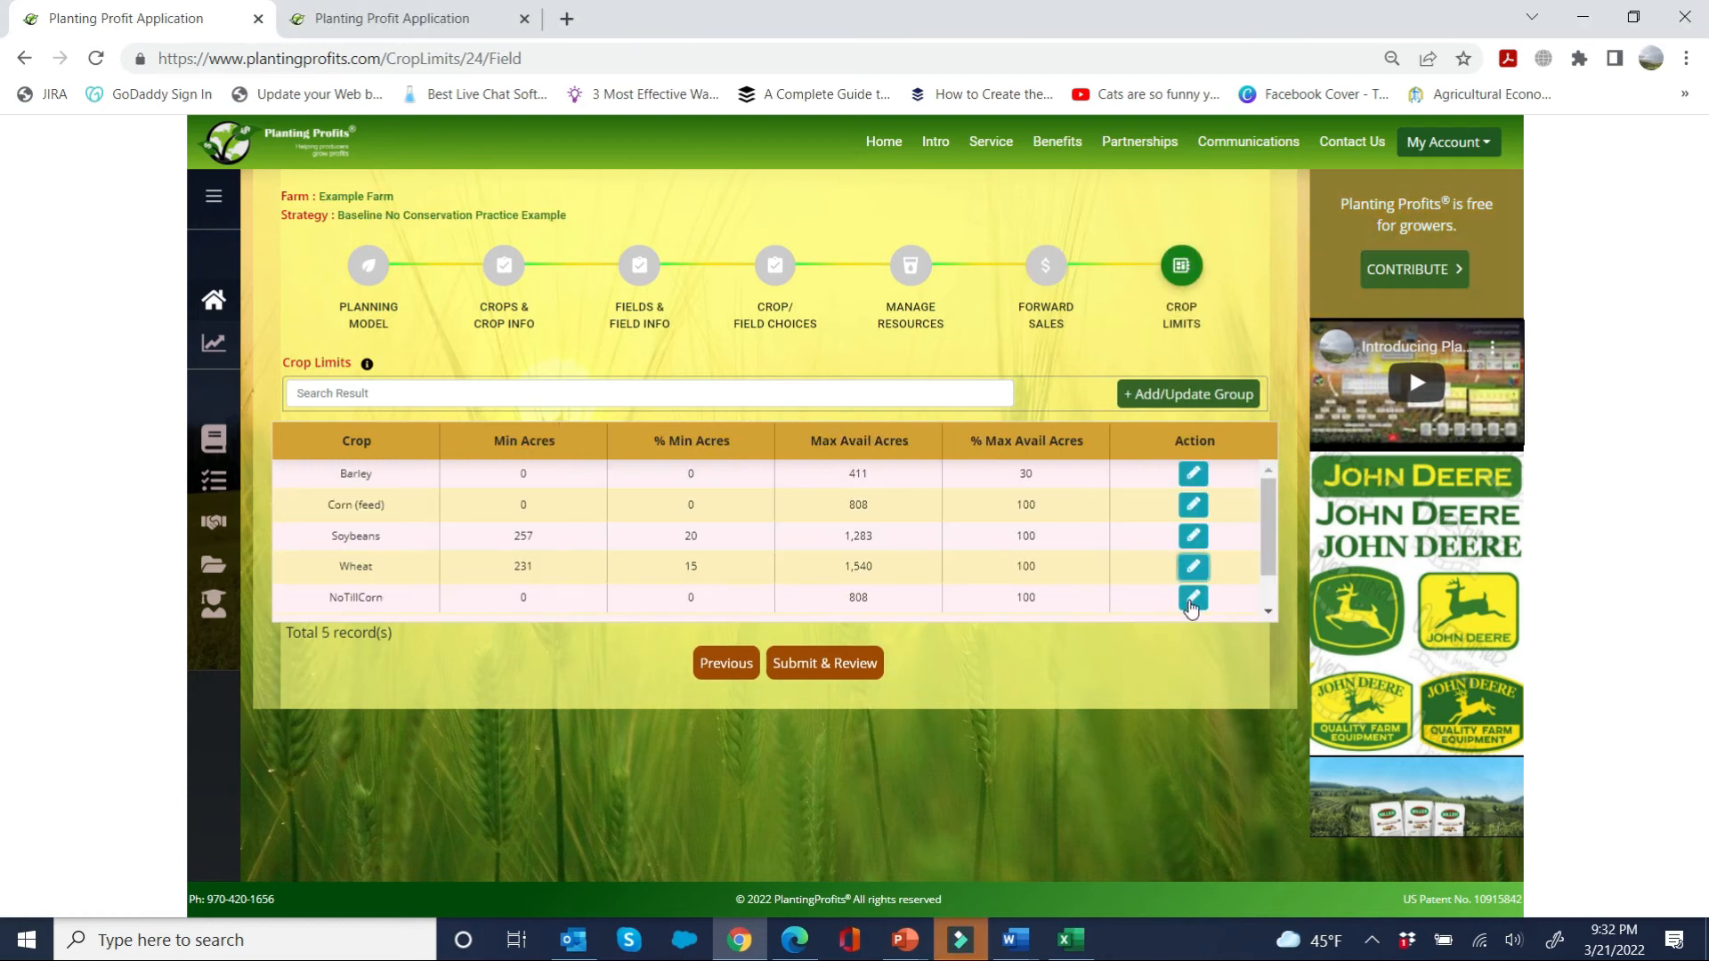
left_click(1193, 598)
left_click(643, 592)
left_click(543, 604)
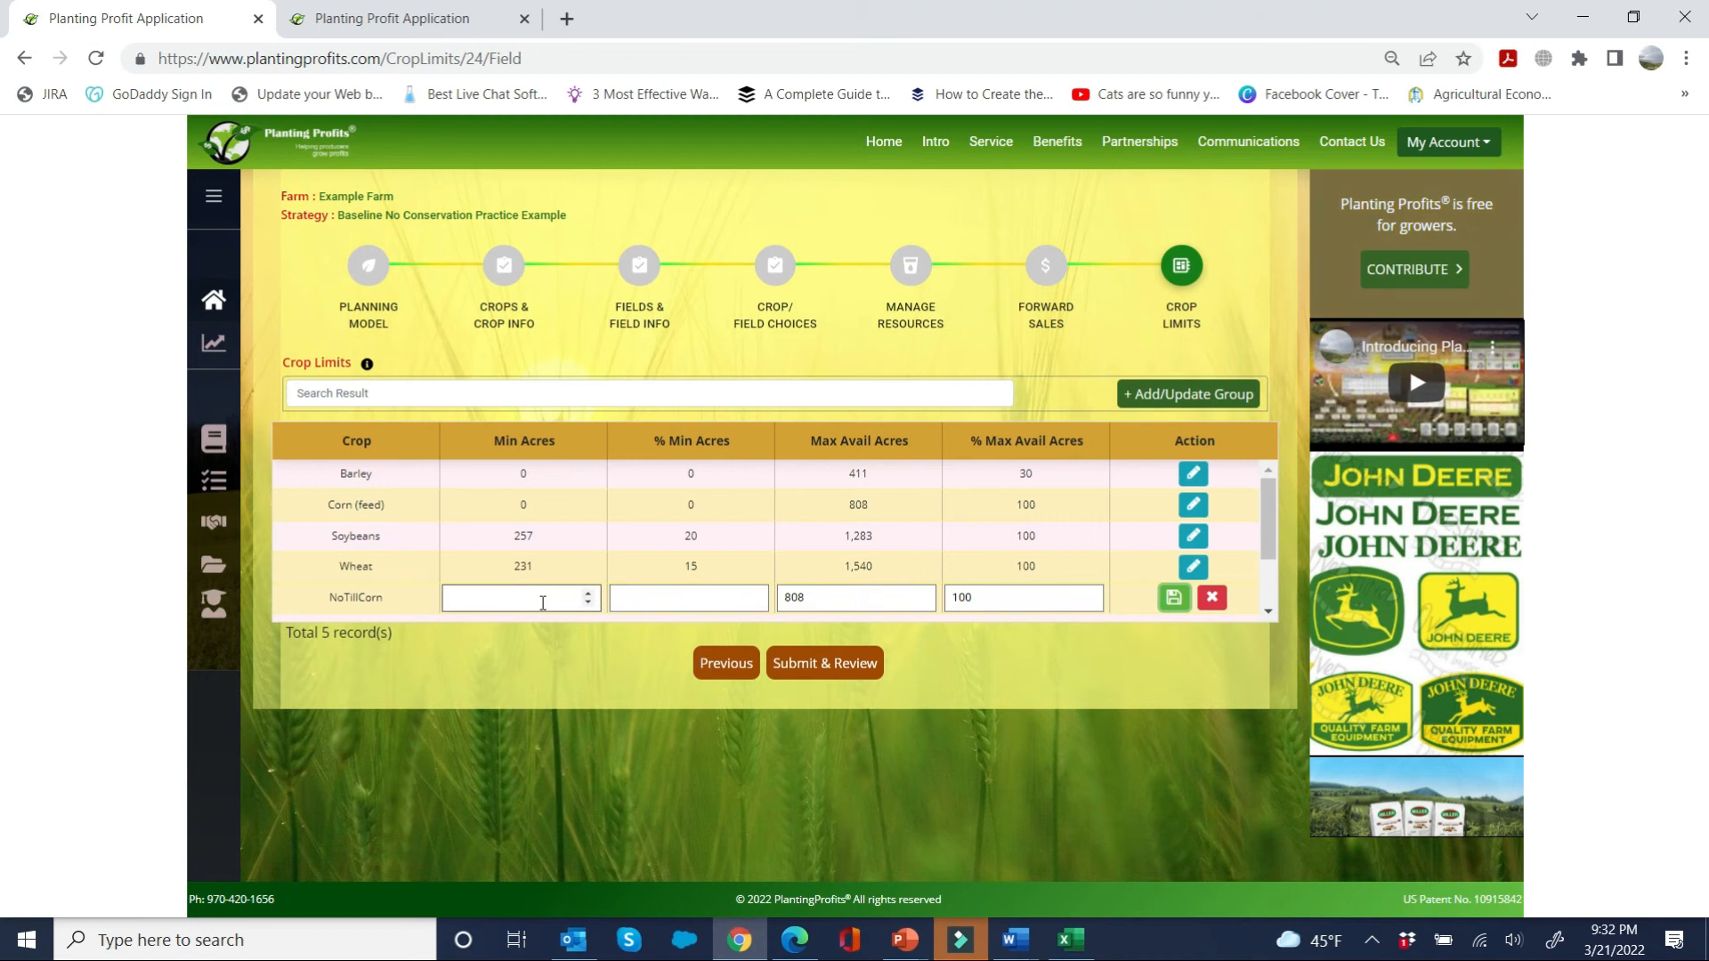
left_click(543, 604)
type("400")
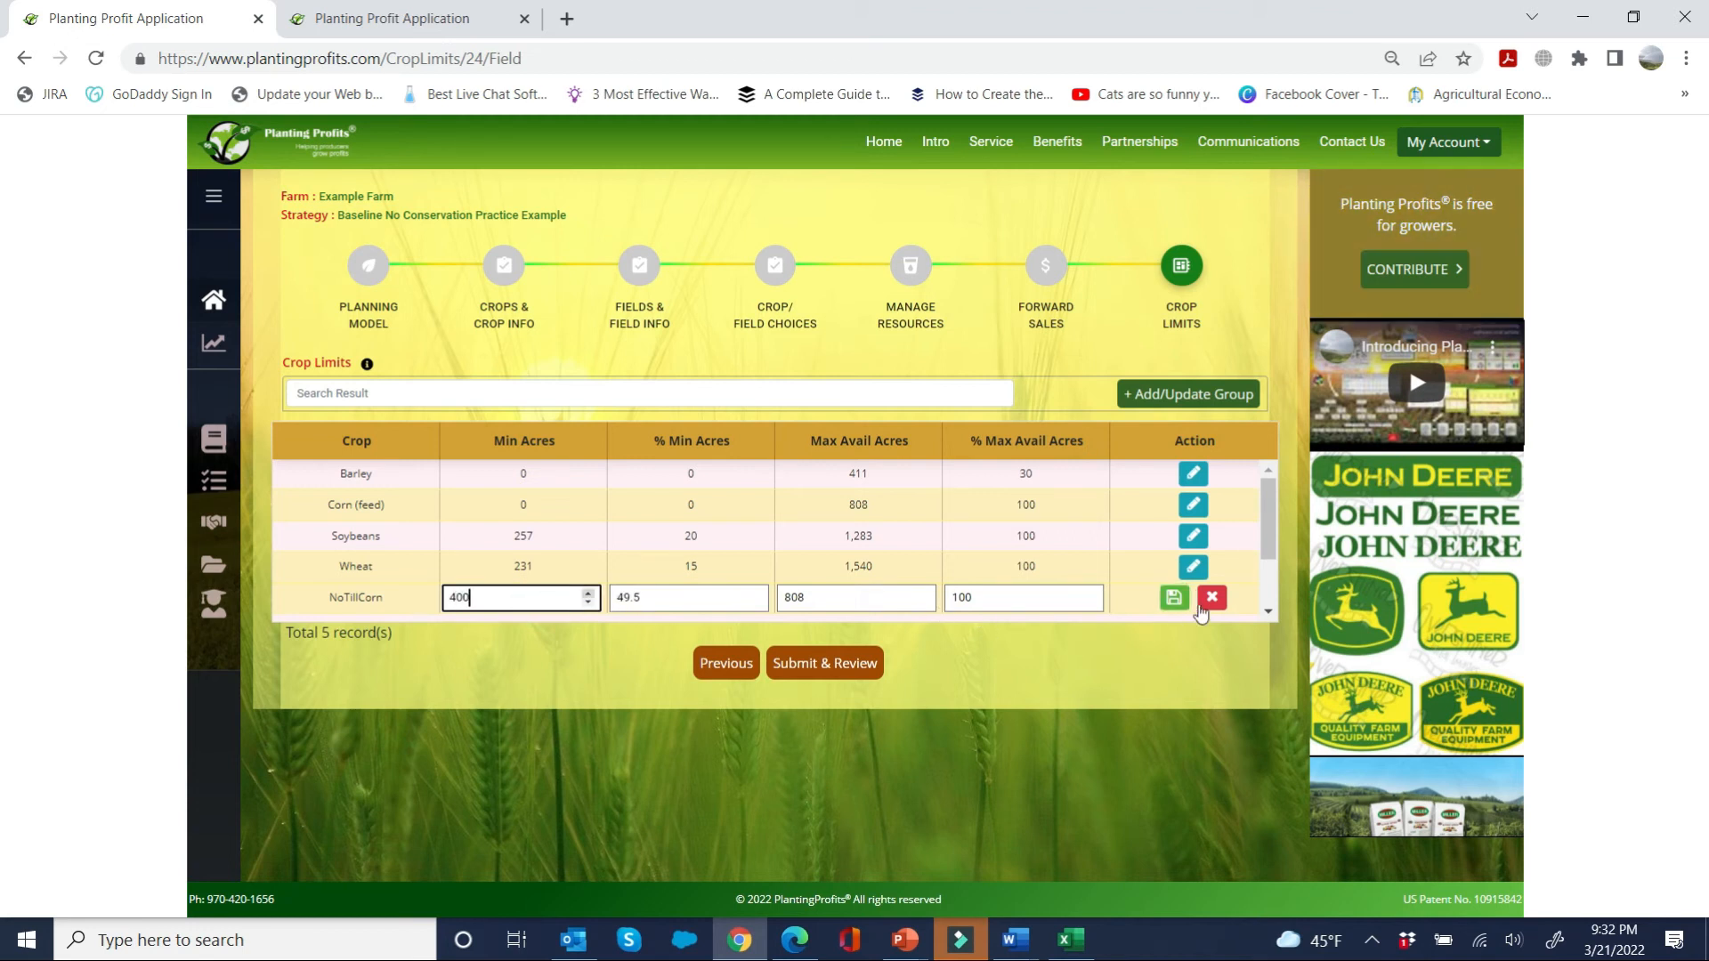
left_click(1174, 598)
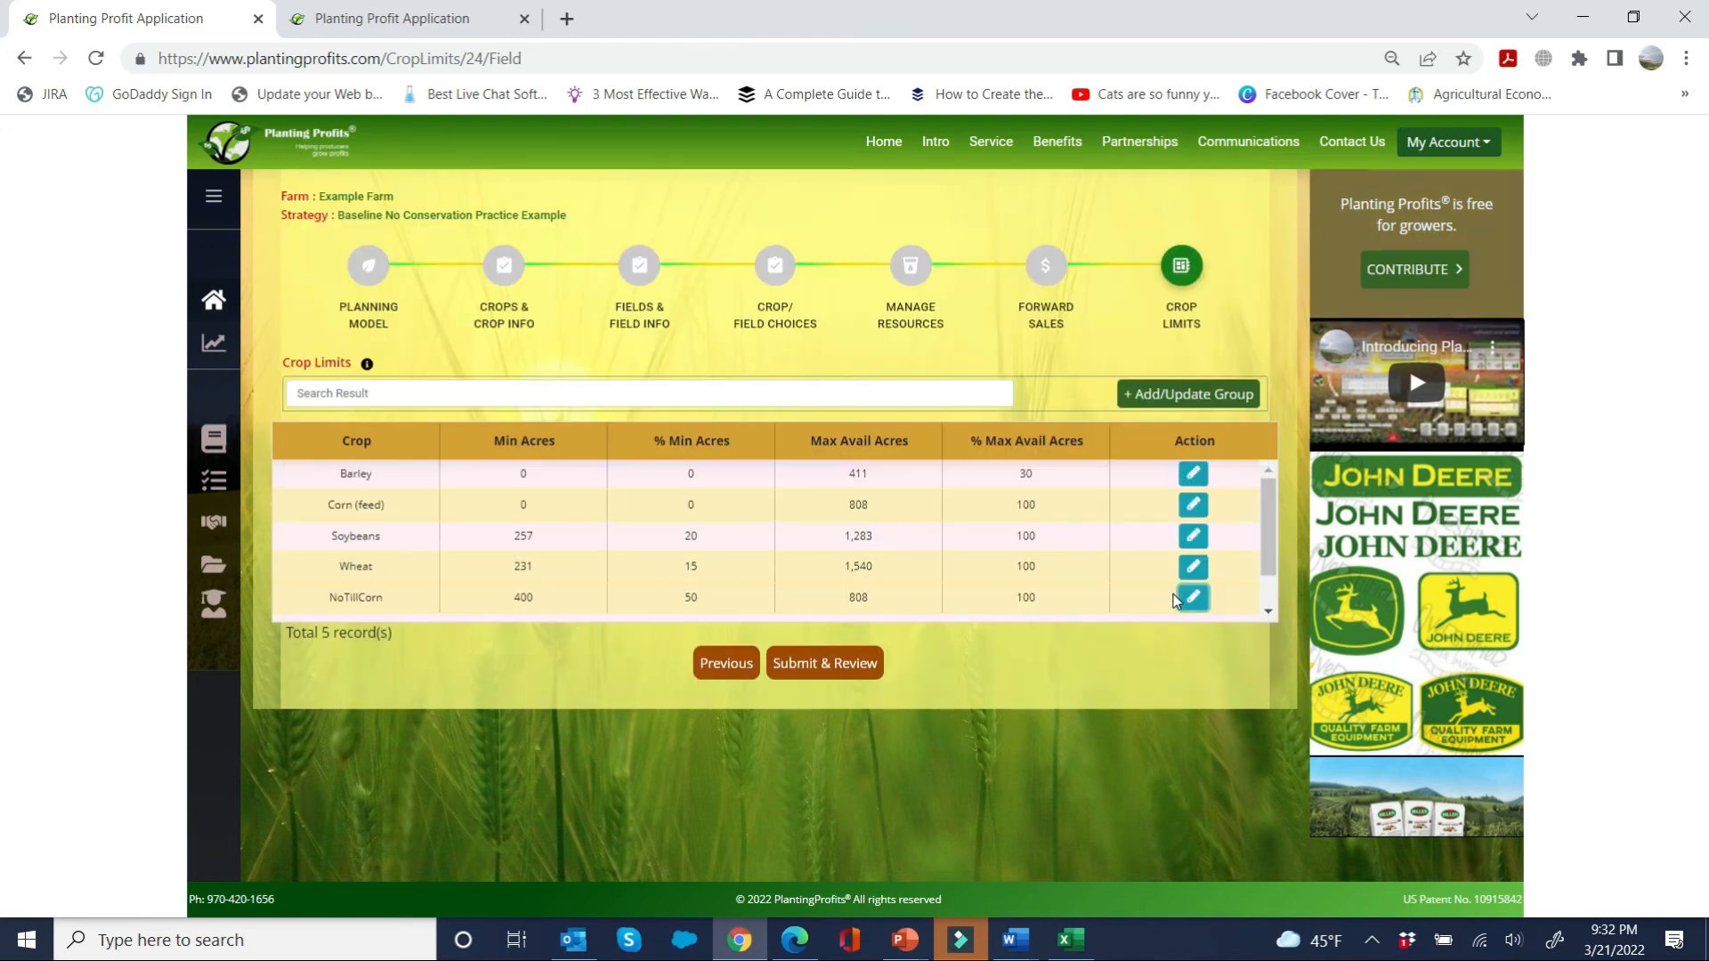
Step: Submit the strategy for review and compare the conservation results of the baseline and No Till Corn Example strategies
left_click(841, 666)
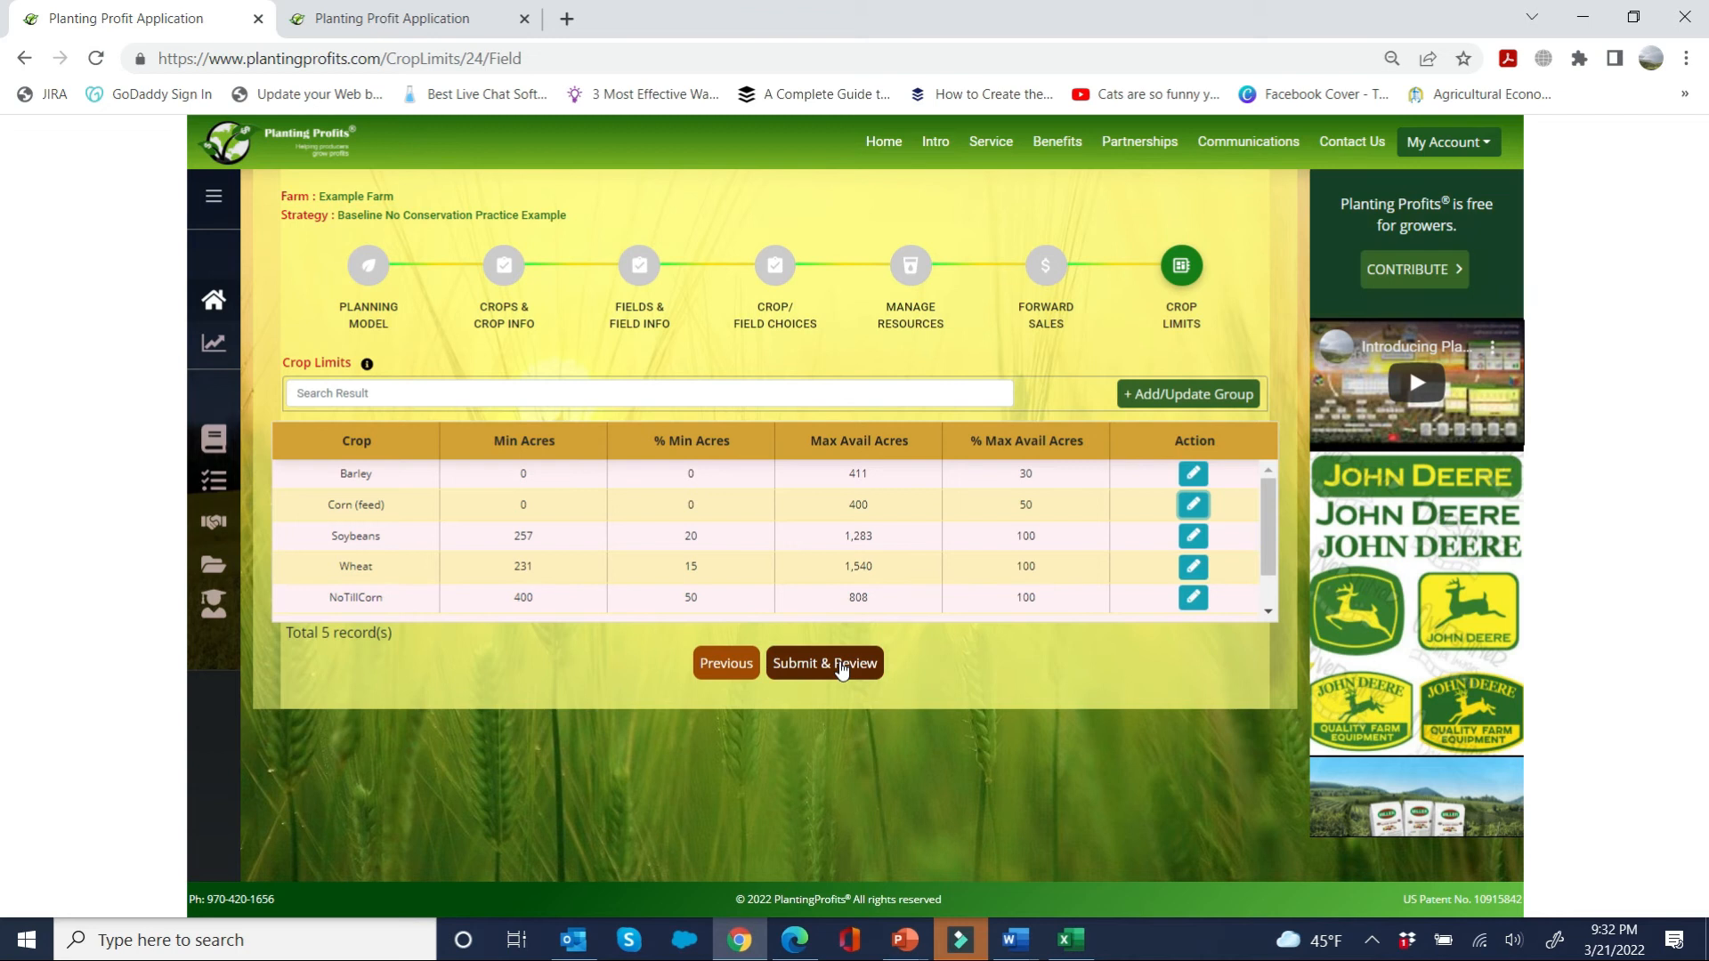
left_click(1443, 655)
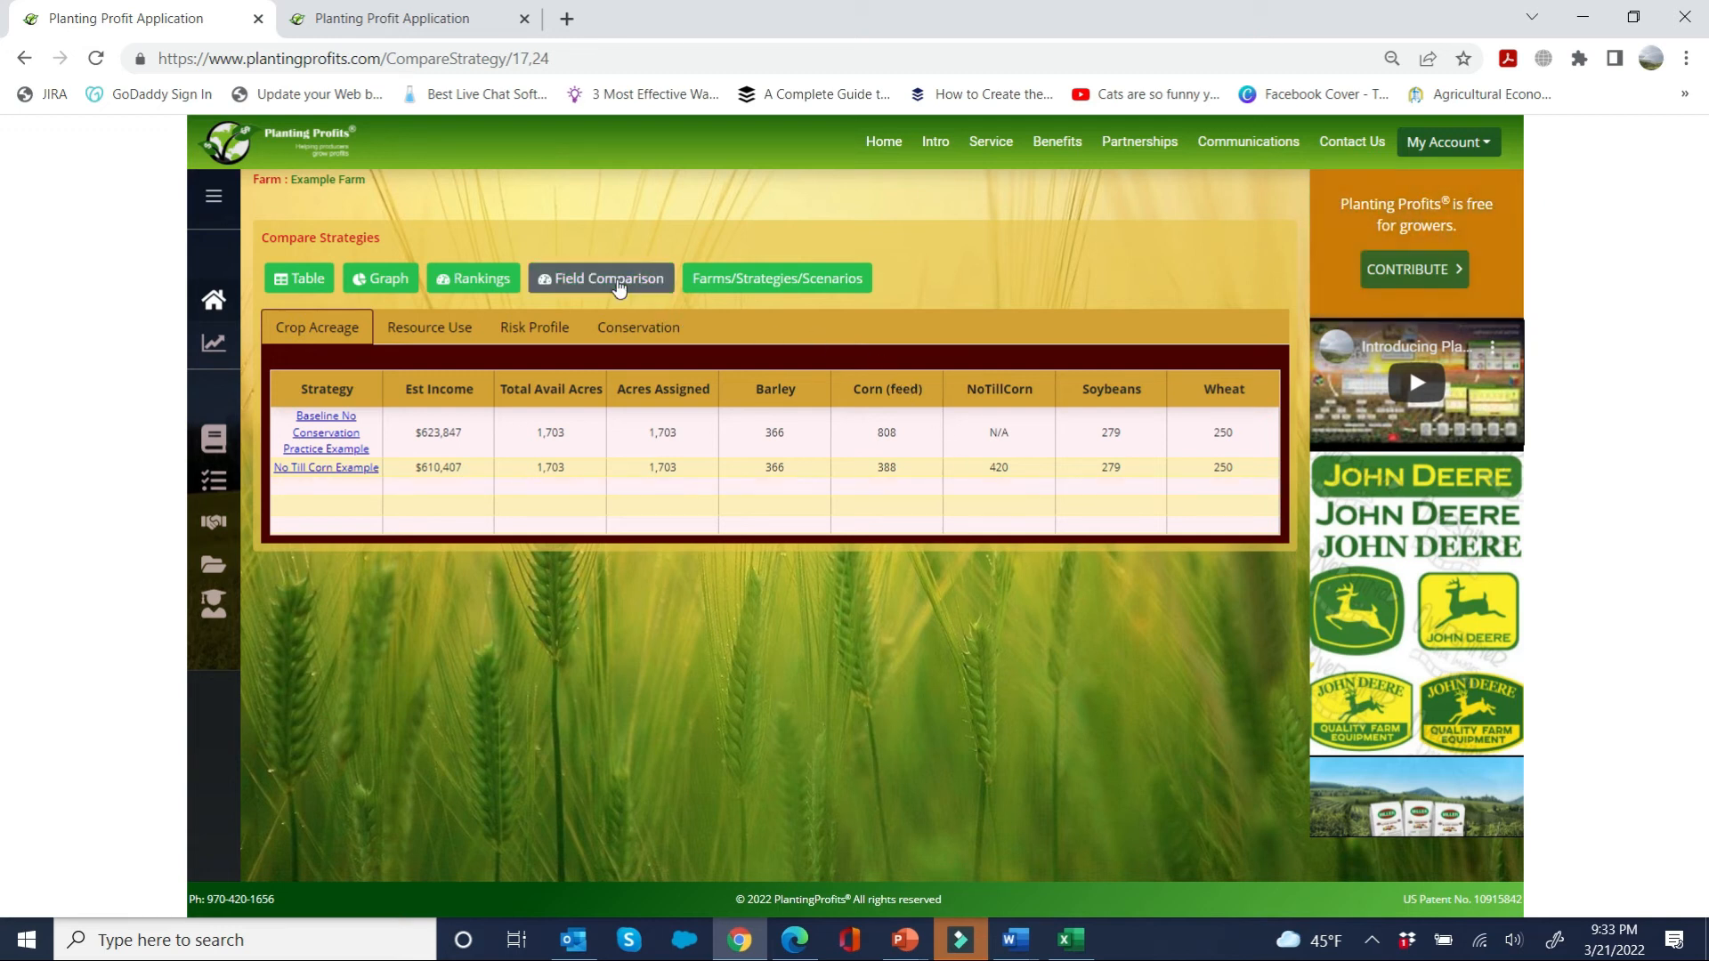
left_click(627, 332)
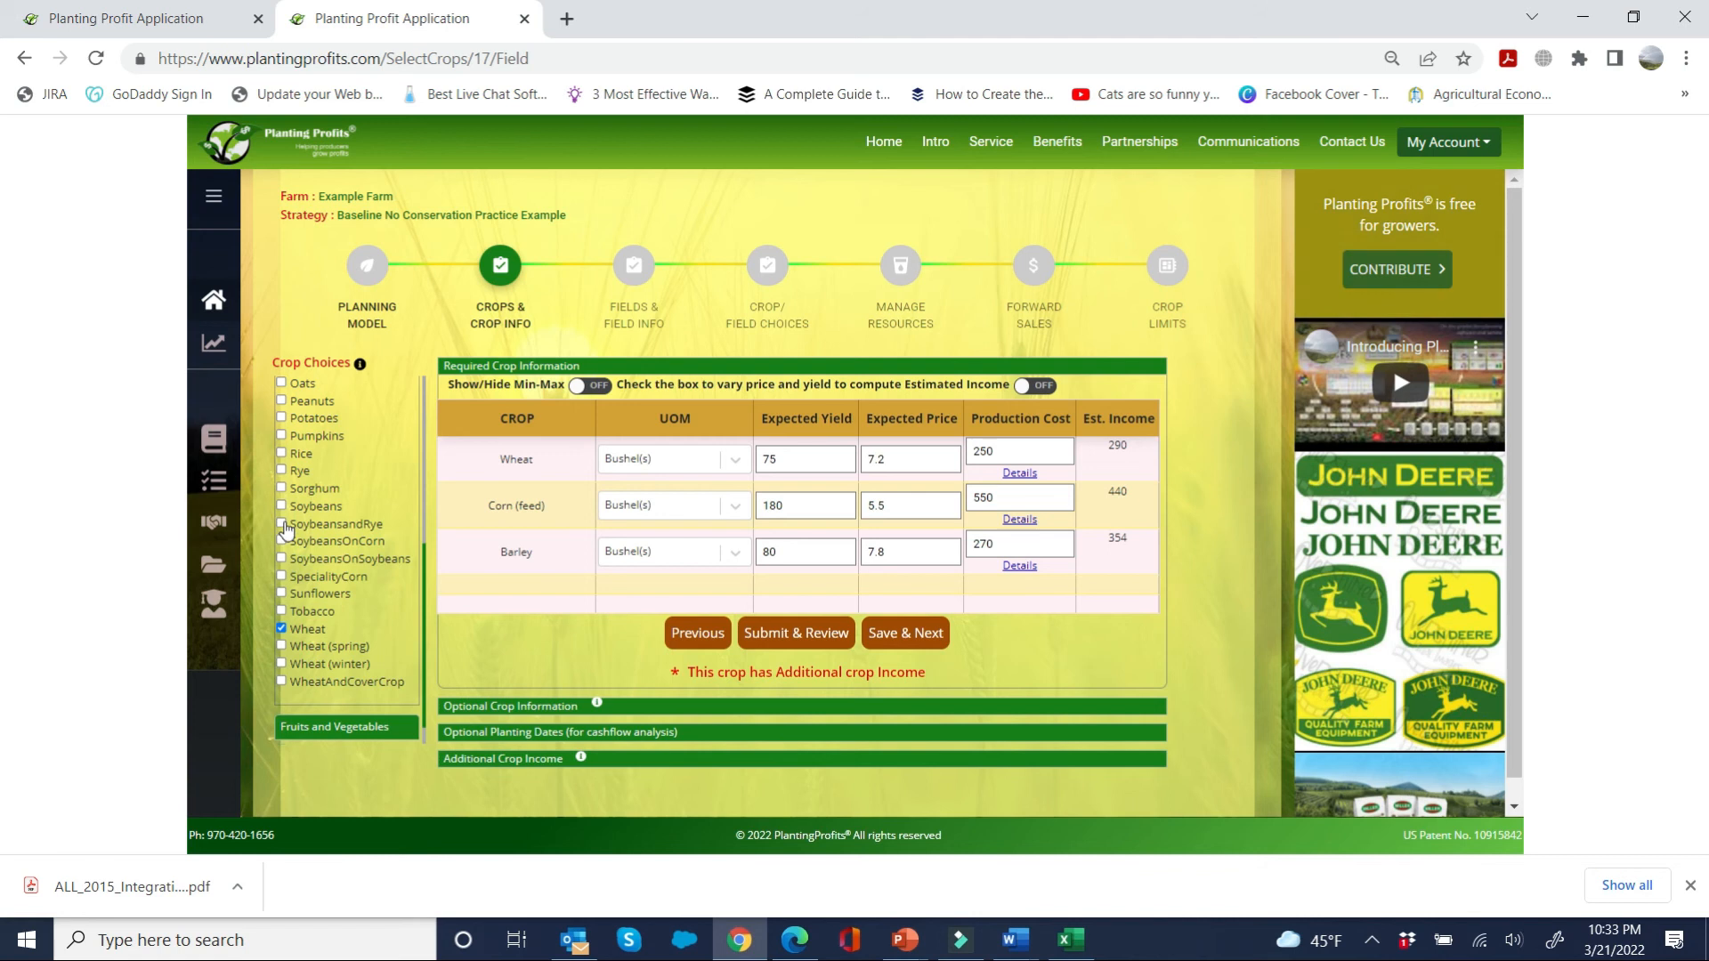
Step: Add the SoybeansandRye field crop with an expected yield of 55 bushels, an expected price of 12.5 and a production cost of 480
left_click(282, 524)
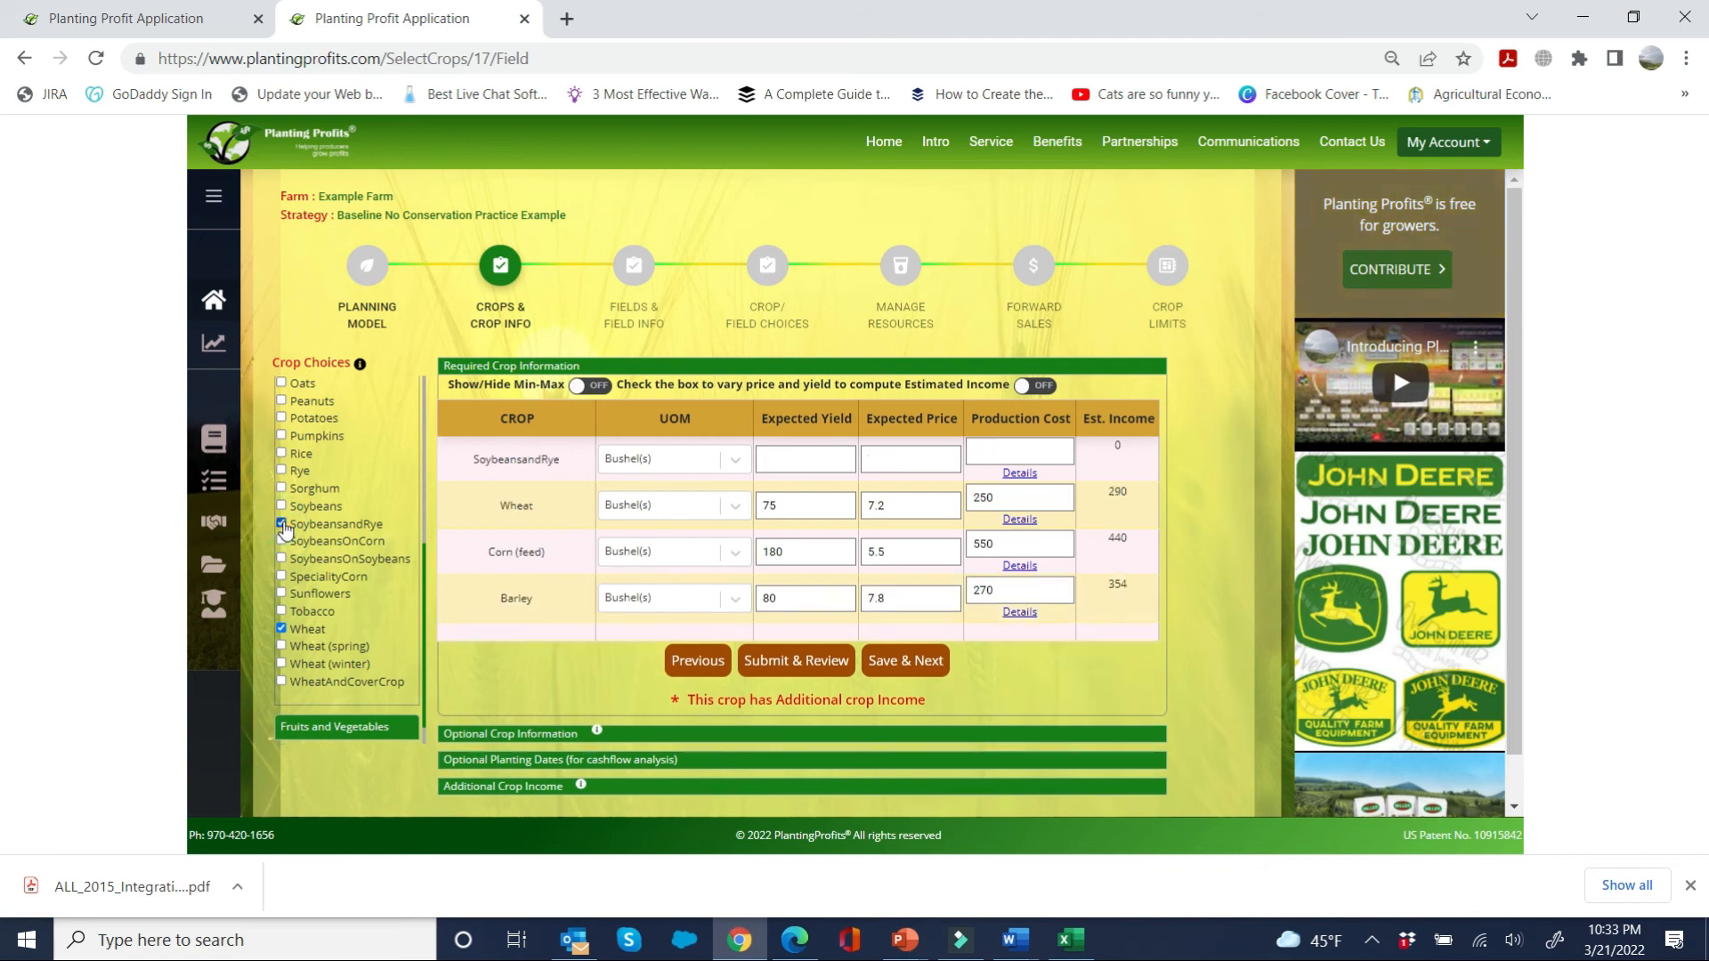
left_click(788, 464)
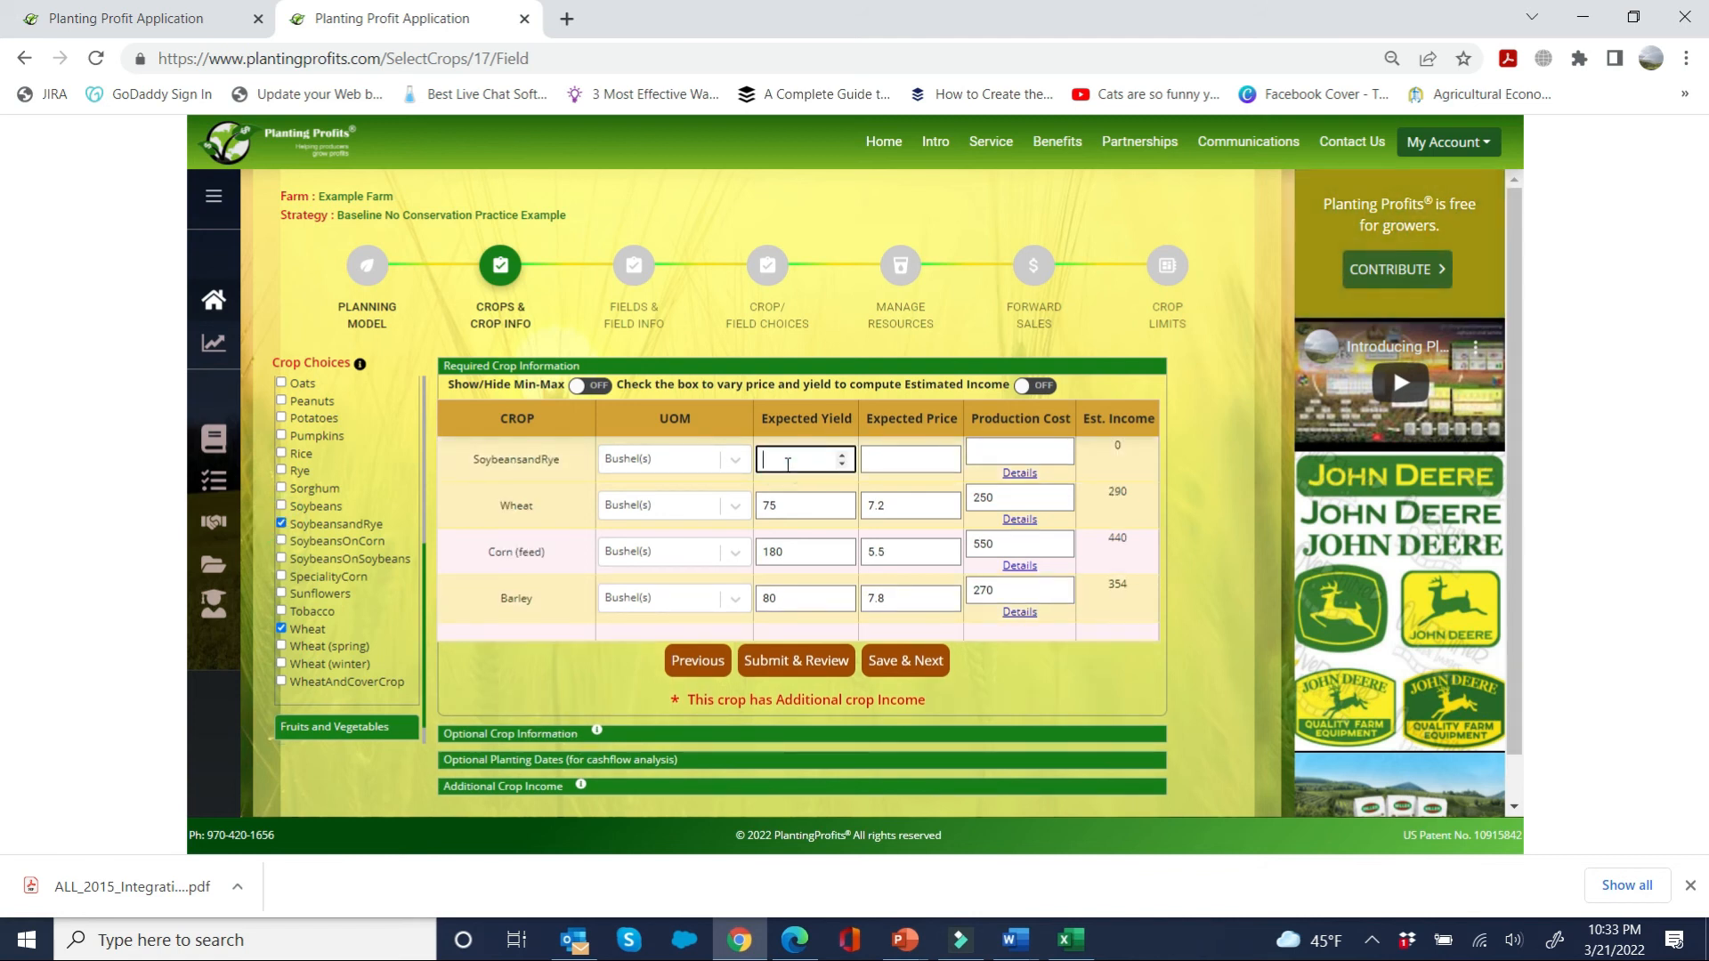
type("55")
key("Tab")
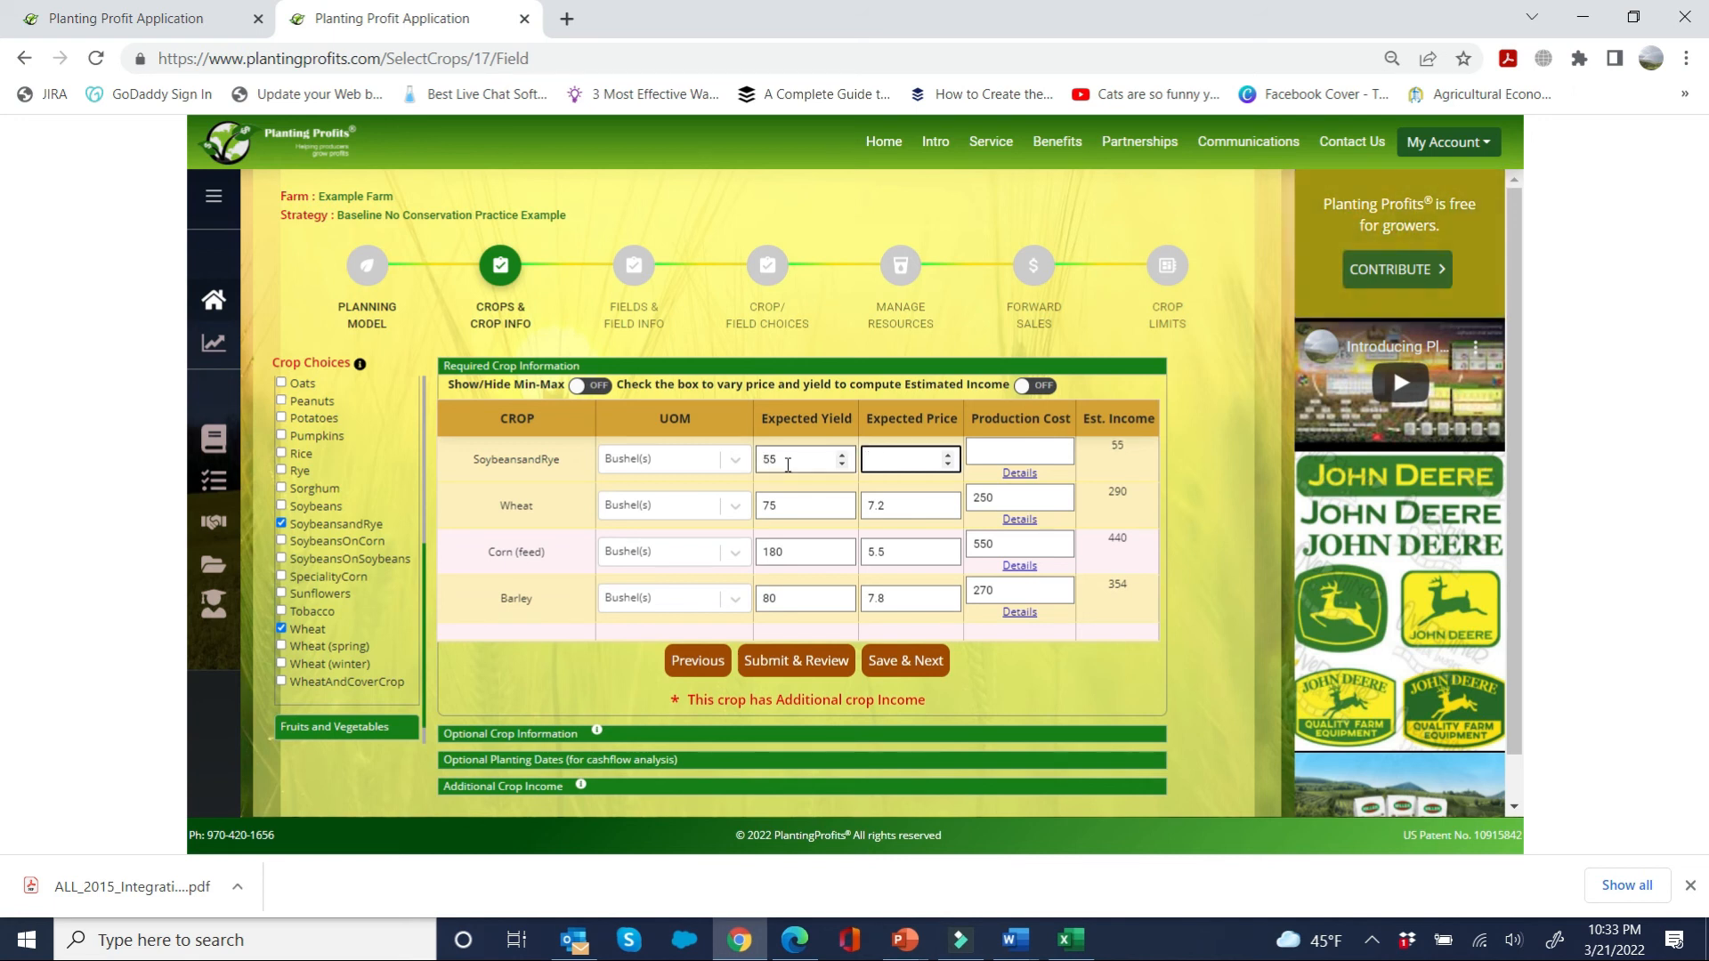
type("12")
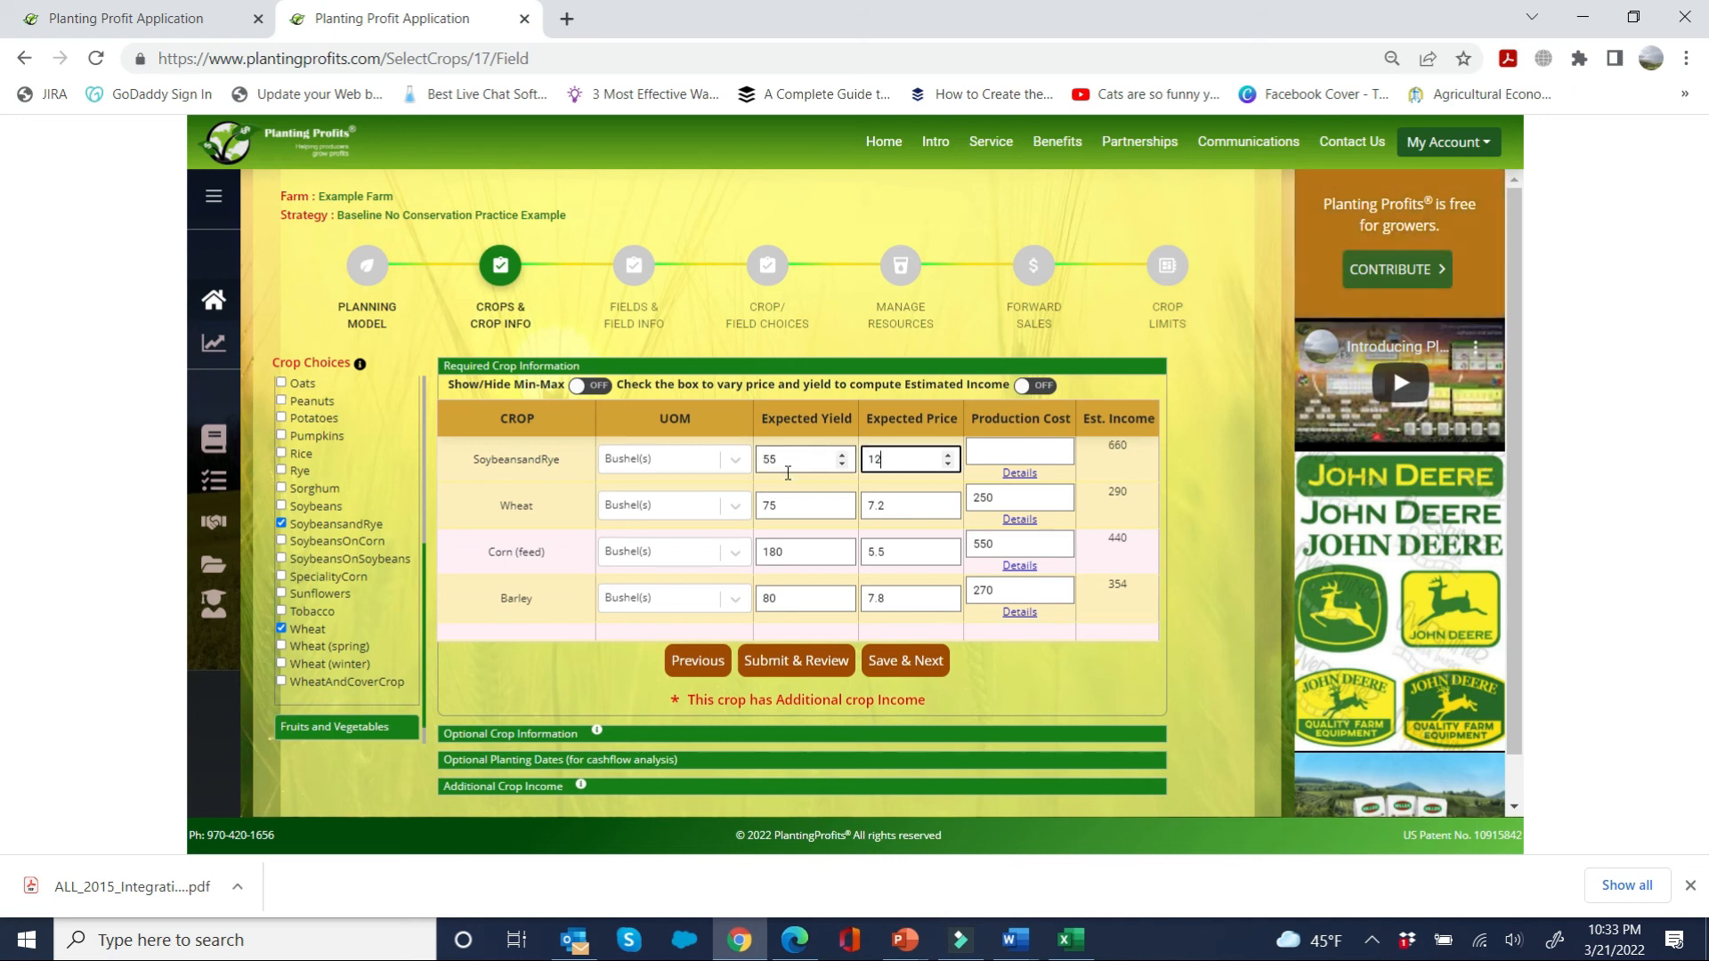
type(".5")
key("Tab")
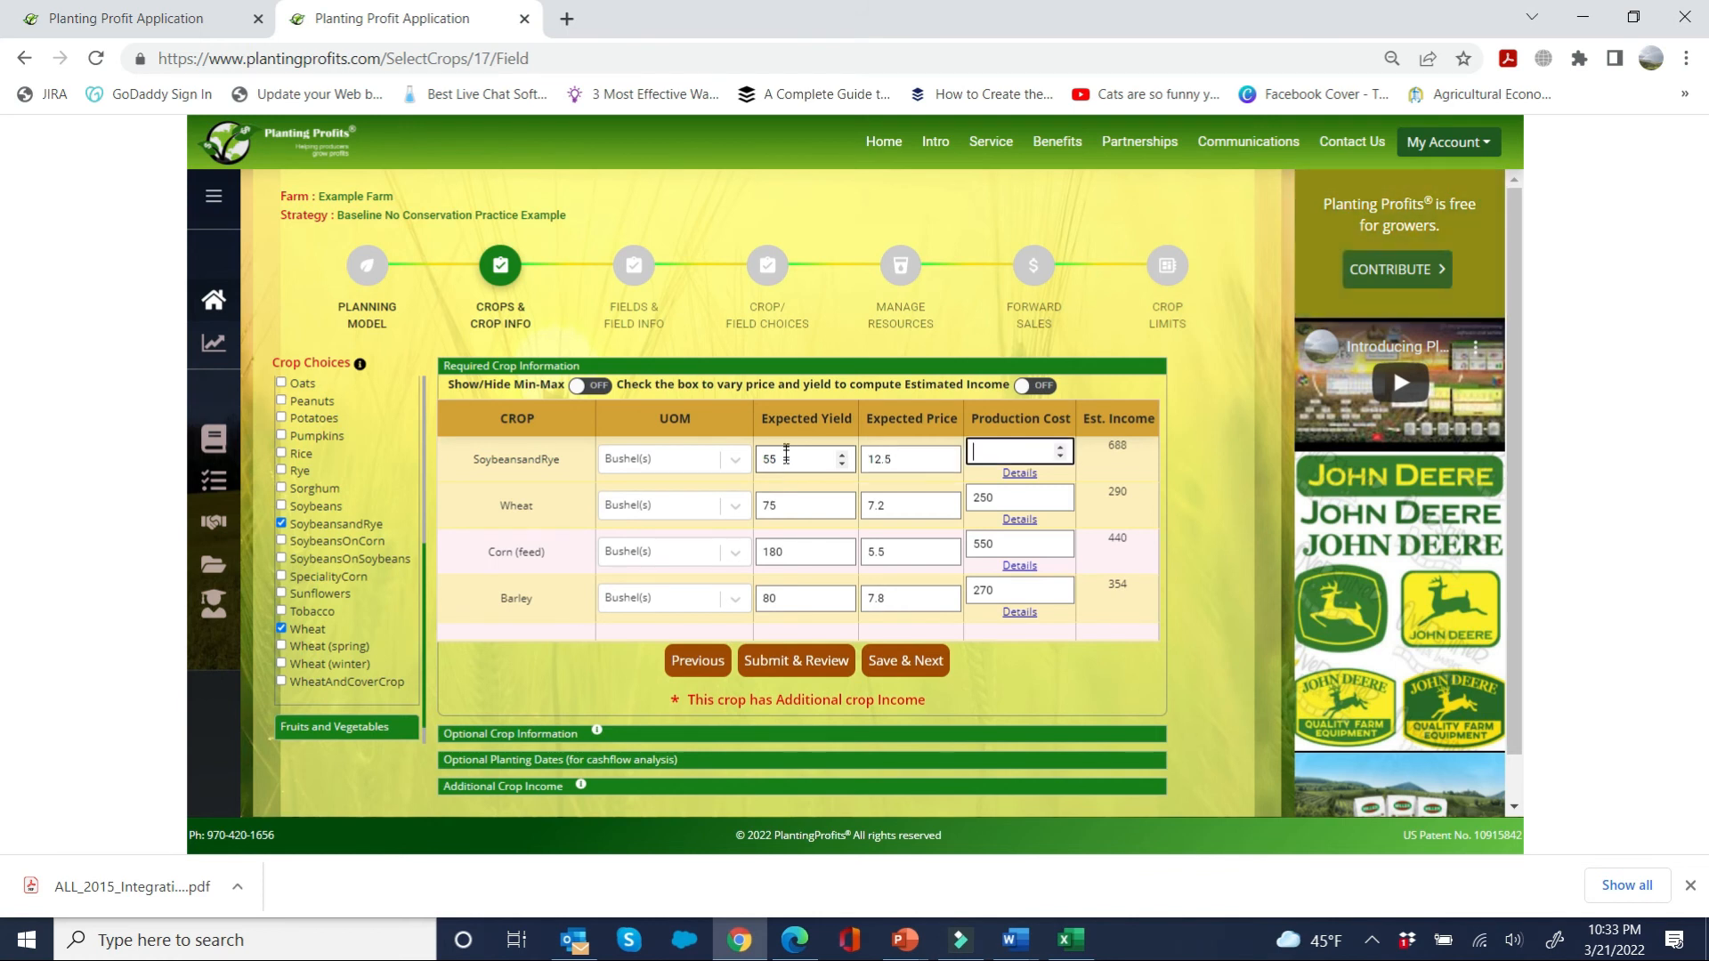
type("480")
key("Tab")
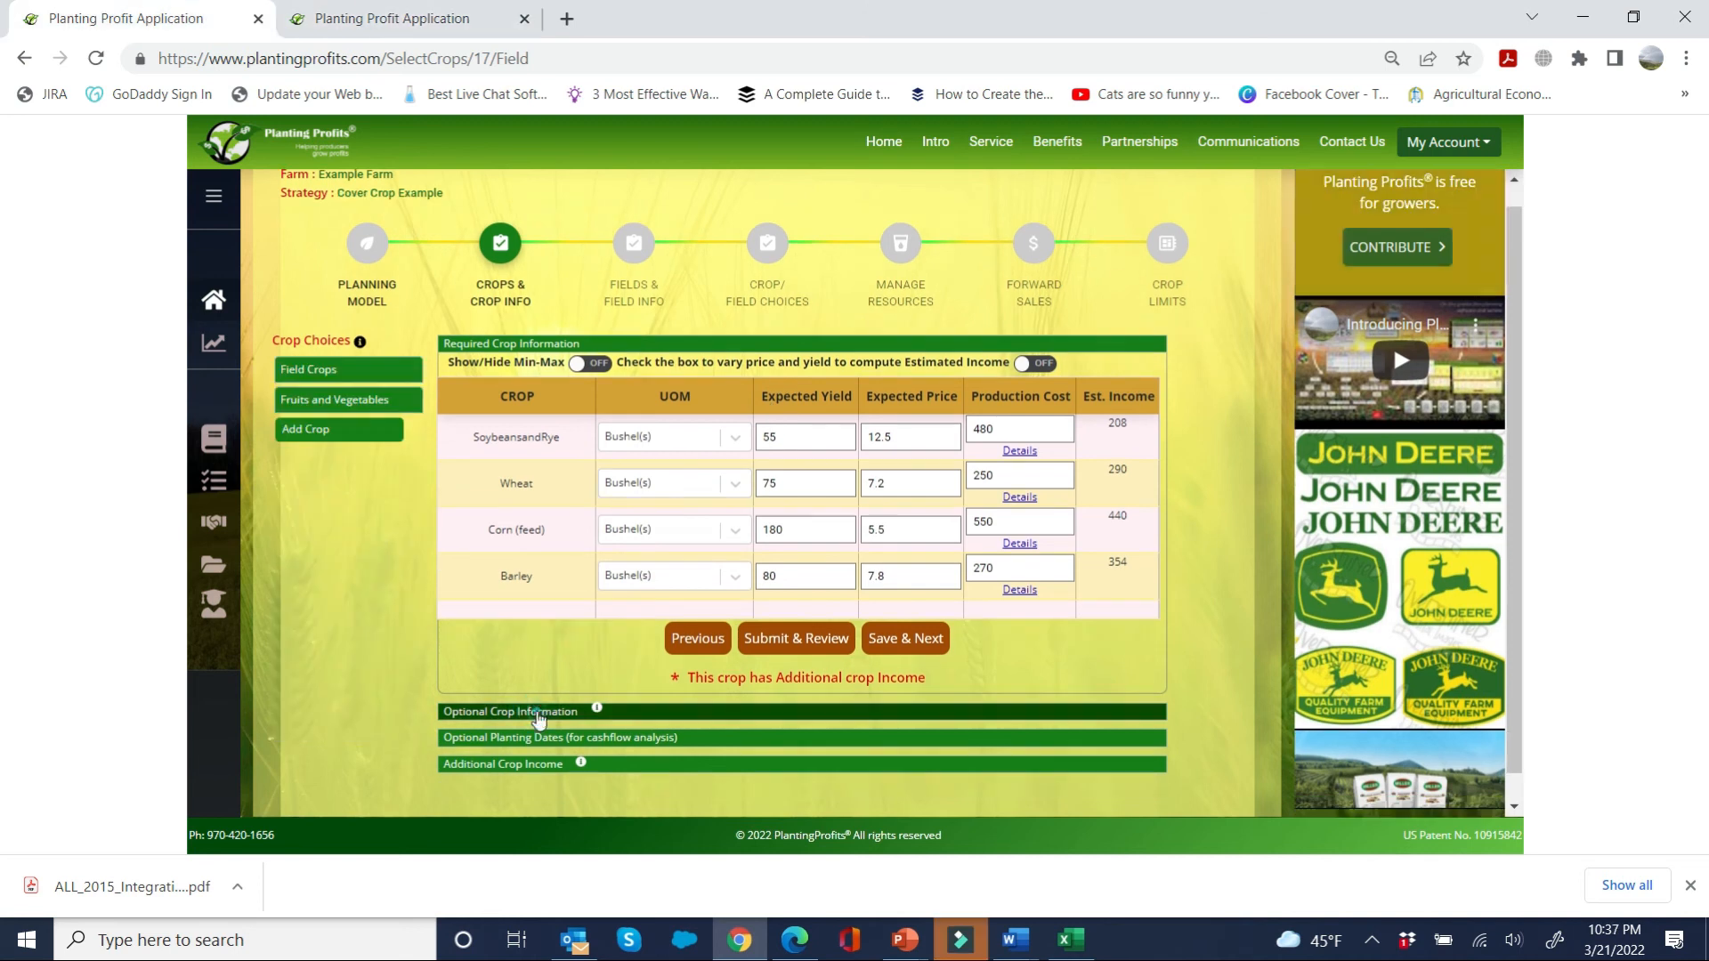
Step: Open the additional crop income section and save the crop information
left_click(534, 710)
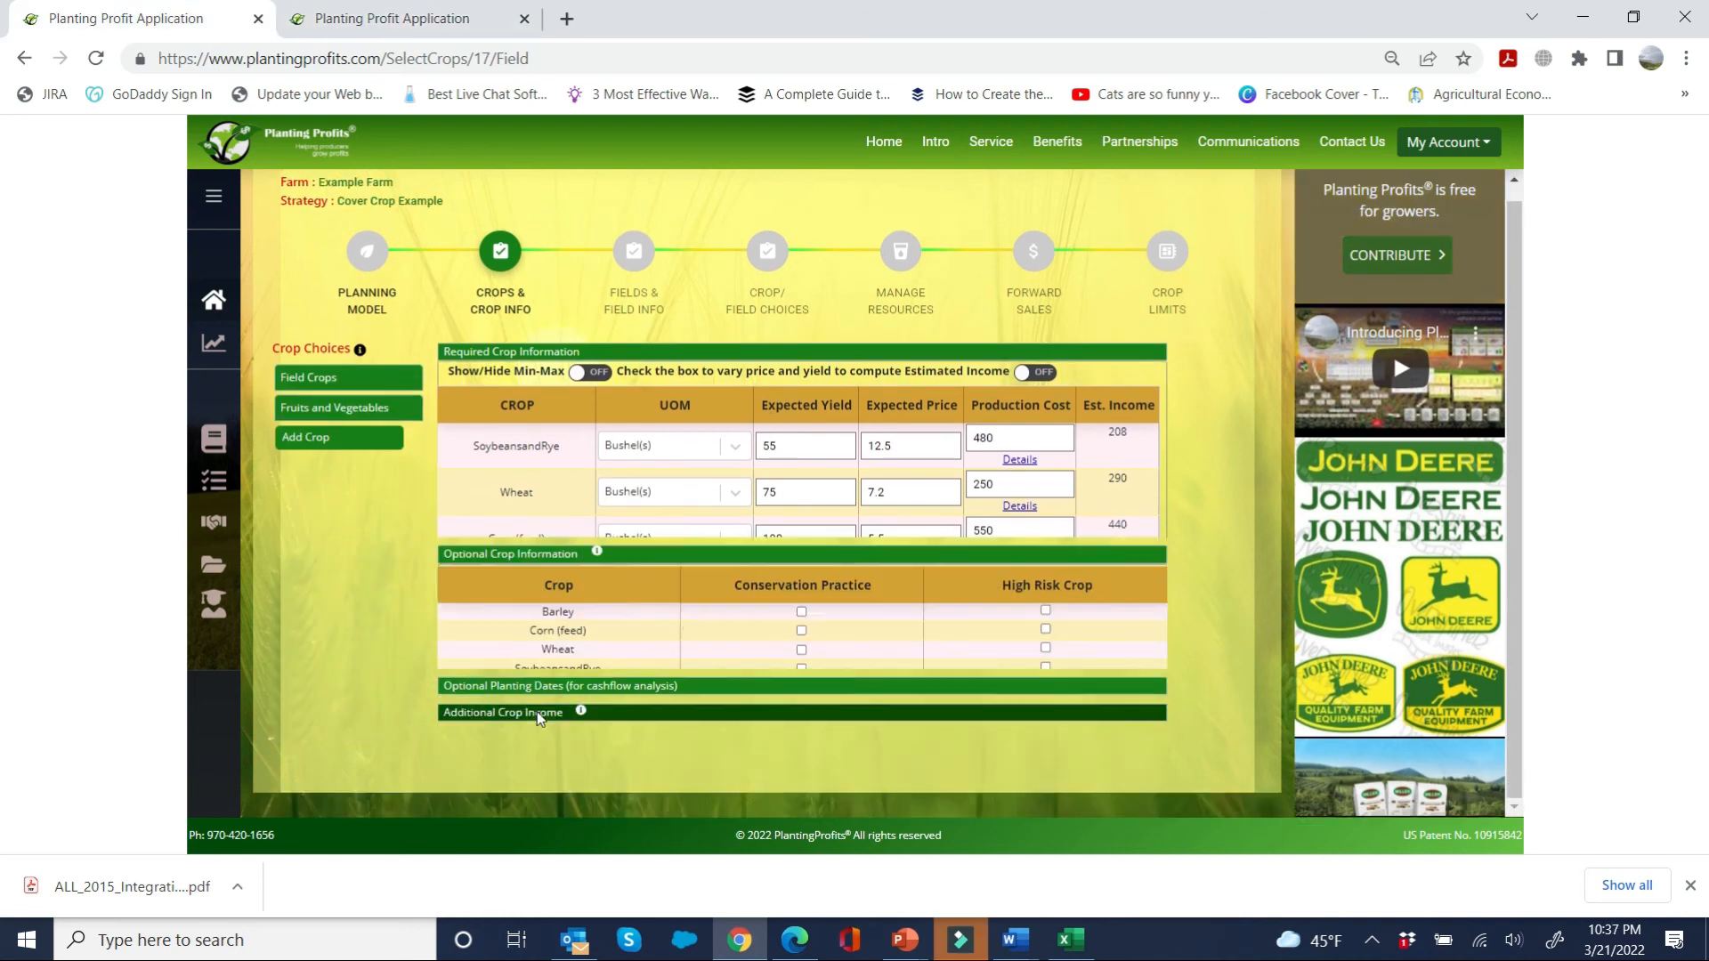
left_click(802, 495)
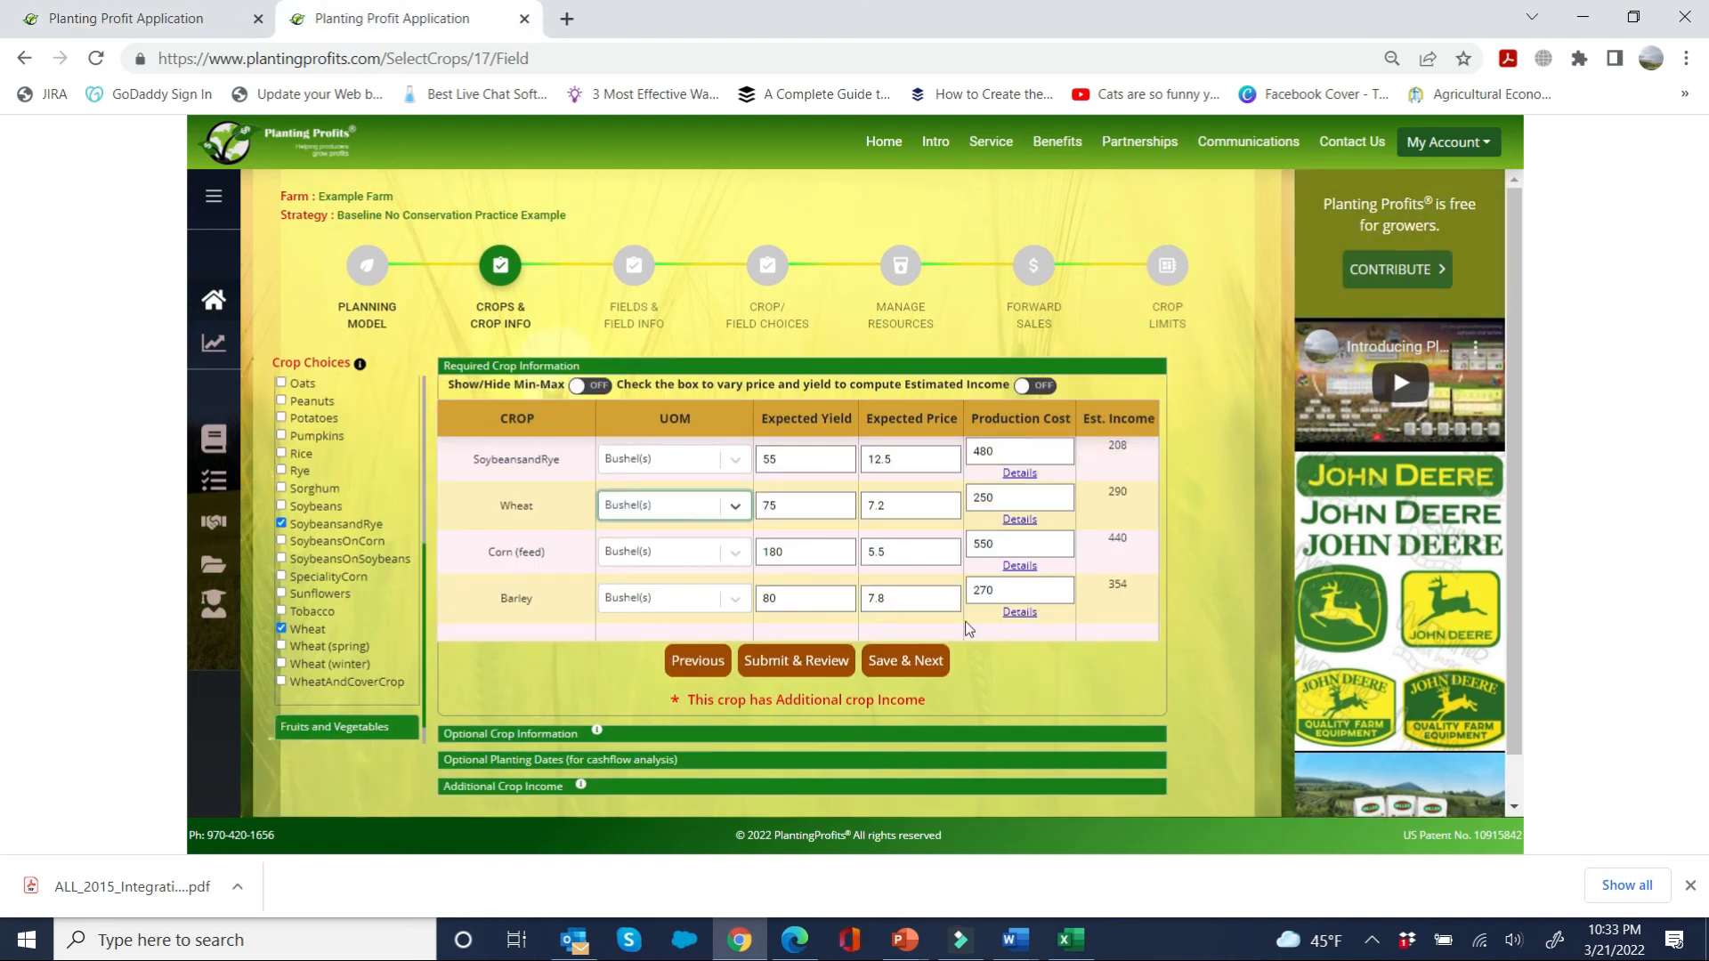
left_click(928, 660)
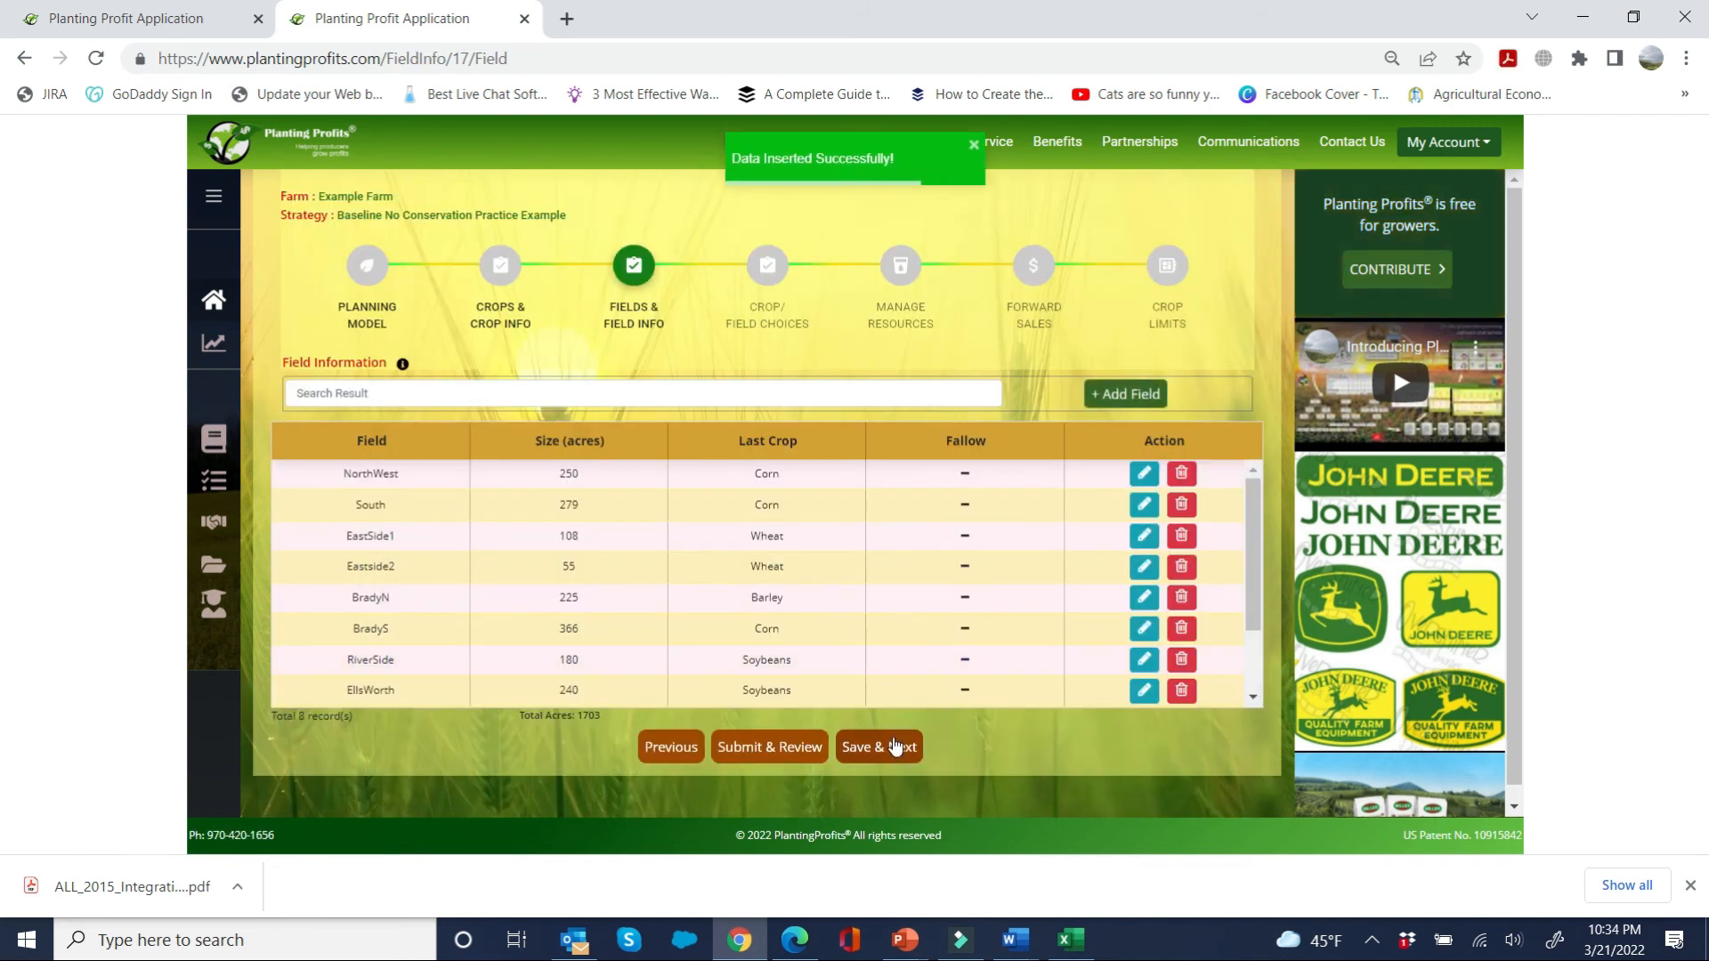
Step: Save the field information, then exclude SoybeansandRye from the EllsWorth and RiverSide fields in the crop/field choices and save them
left_click(896, 746)
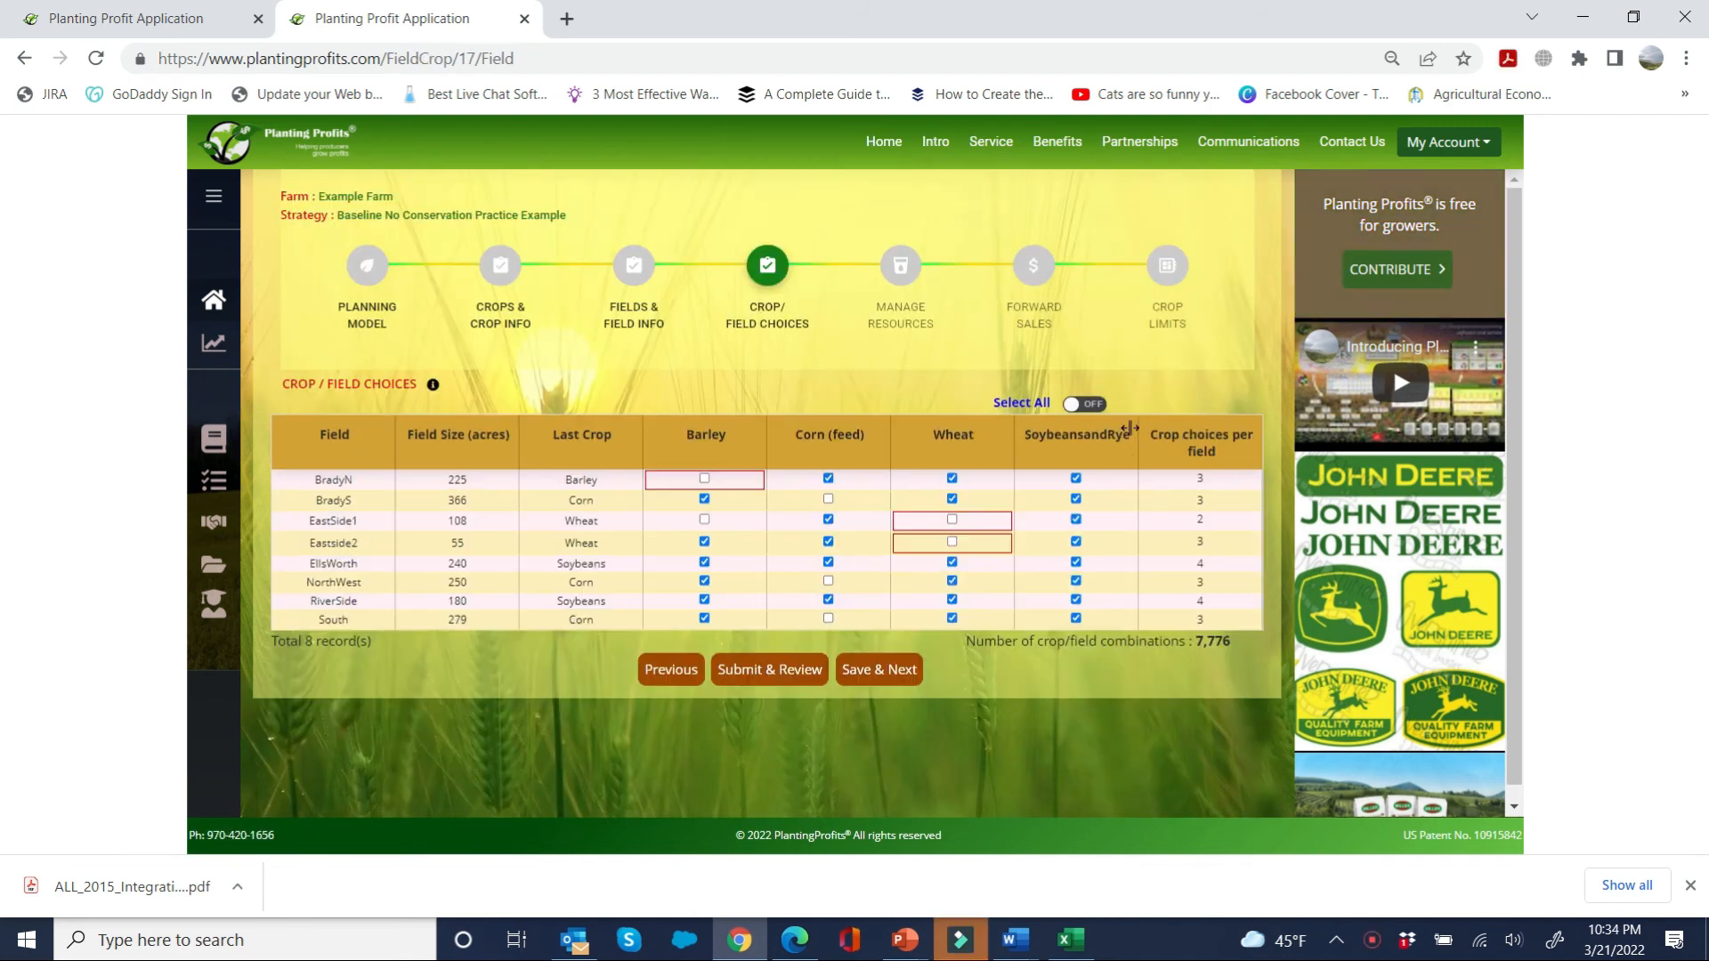
left_click(1076, 562)
left_click(1076, 602)
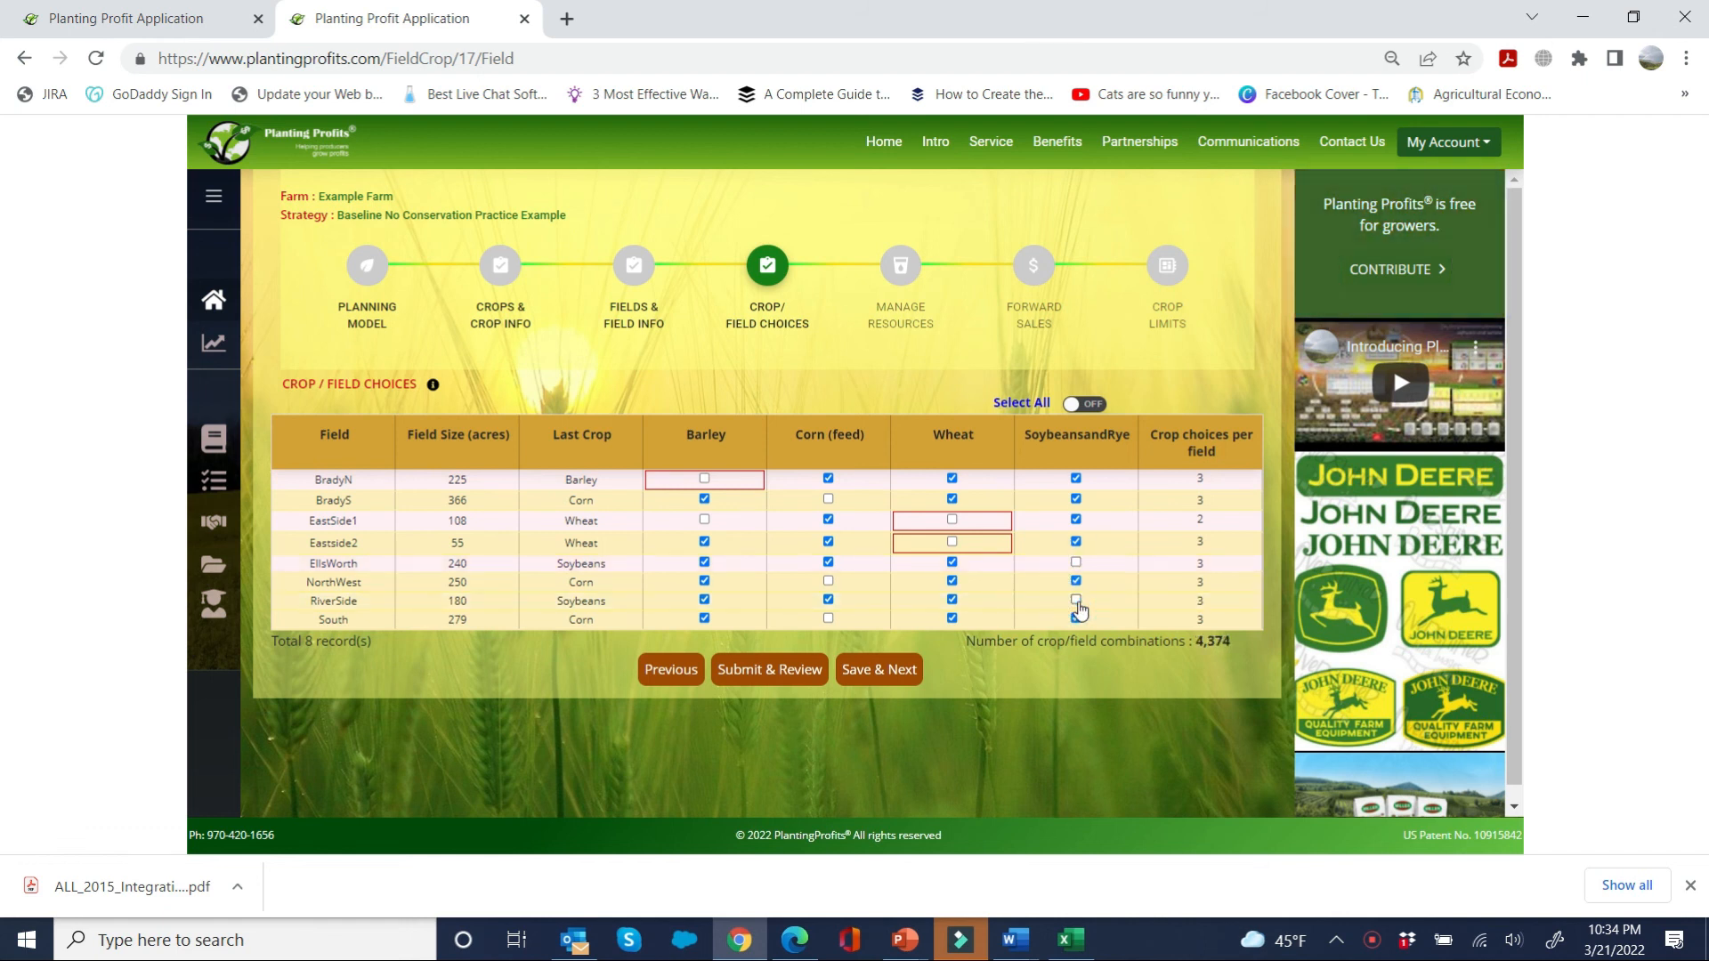
left_click(863, 683)
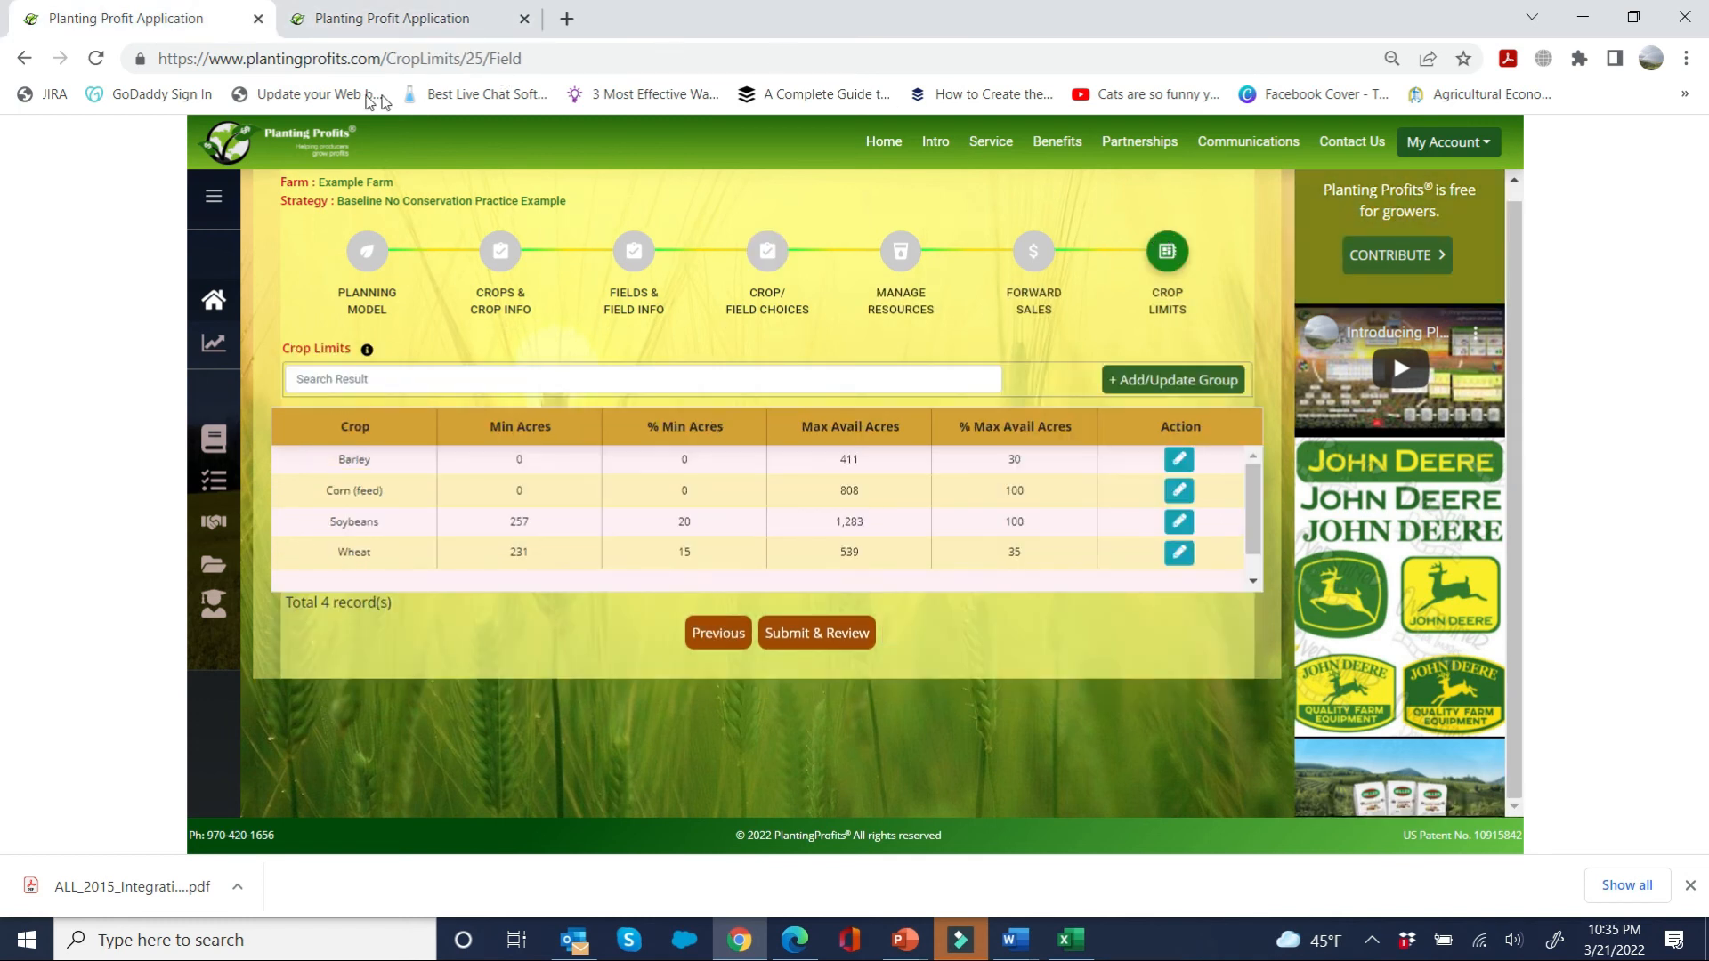
Step: Set SoybeansandRye's minimum acreage limit to 20 percent in the crop limits and save the limit
left_click(360, 25)
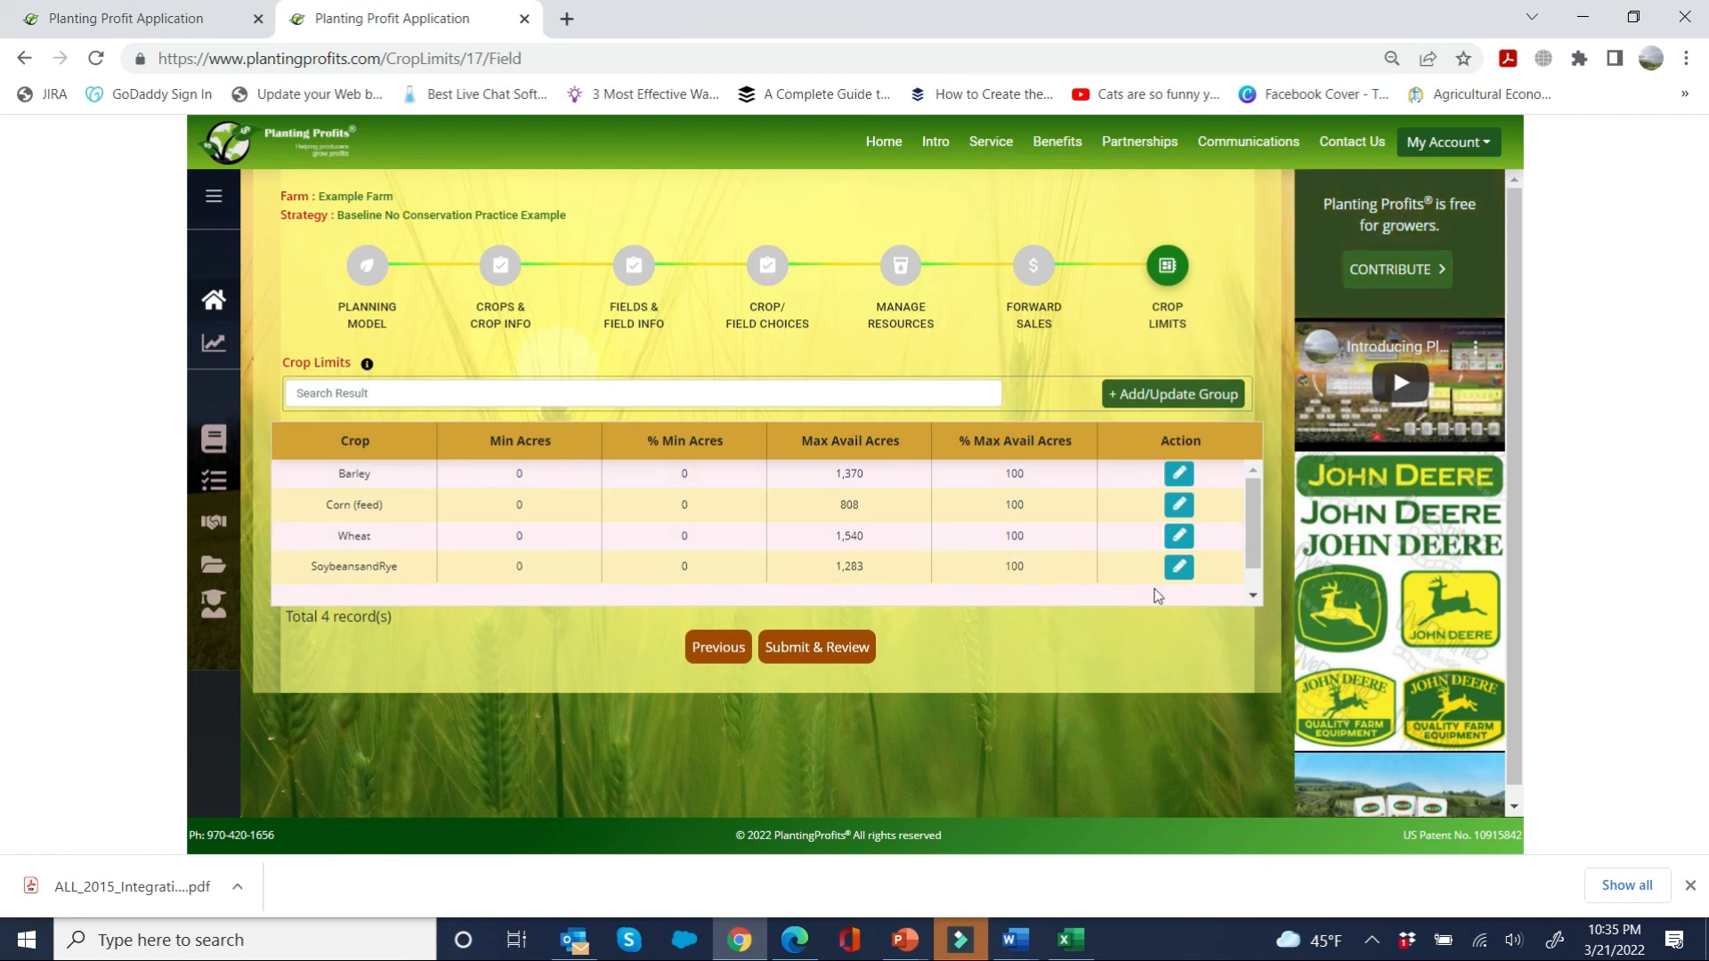
left_click(1180, 568)
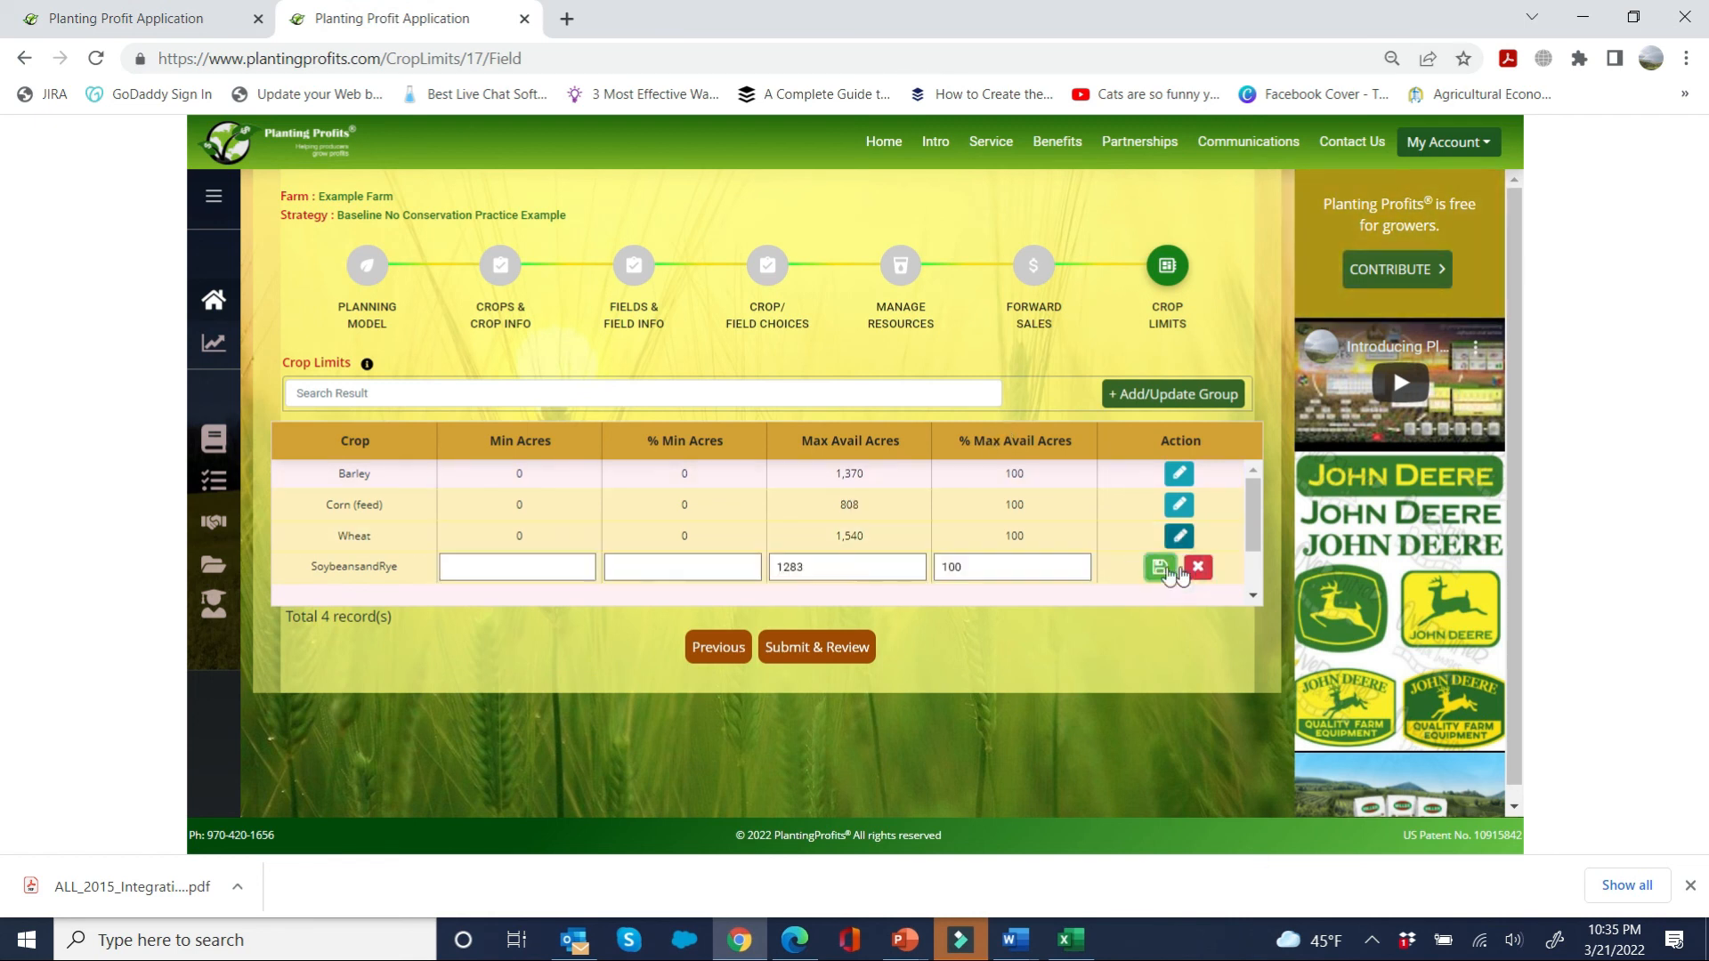
left_click(700, 559)
type("20")
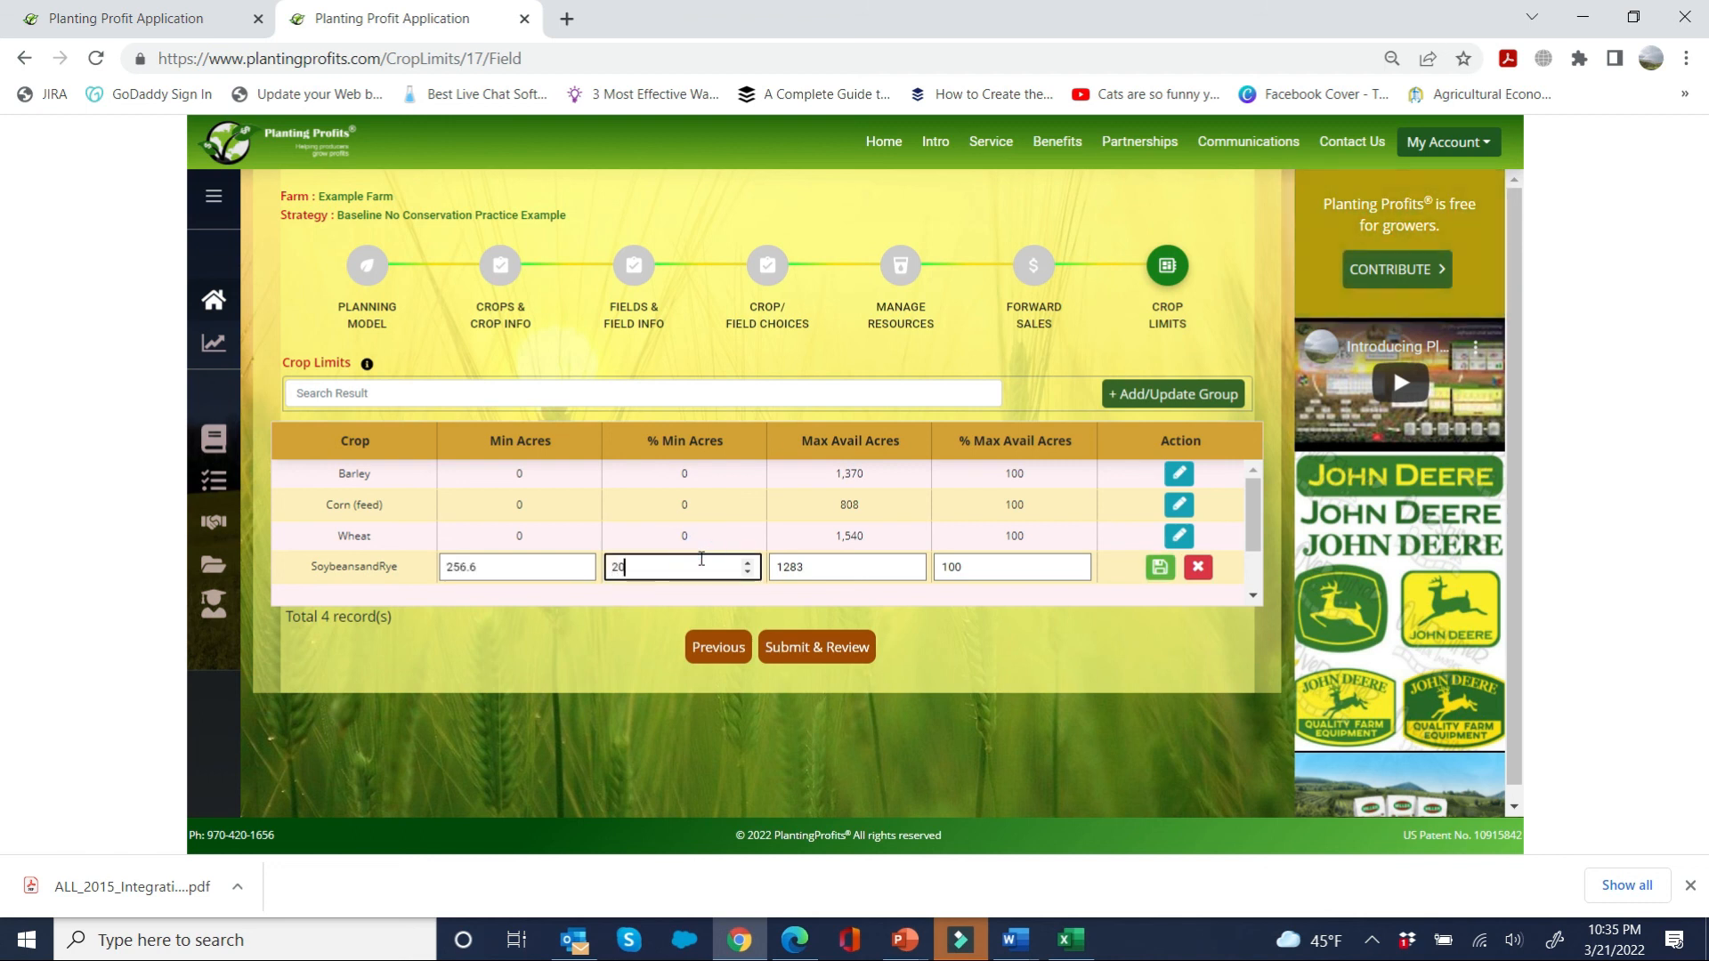
left_click(1159, 568)
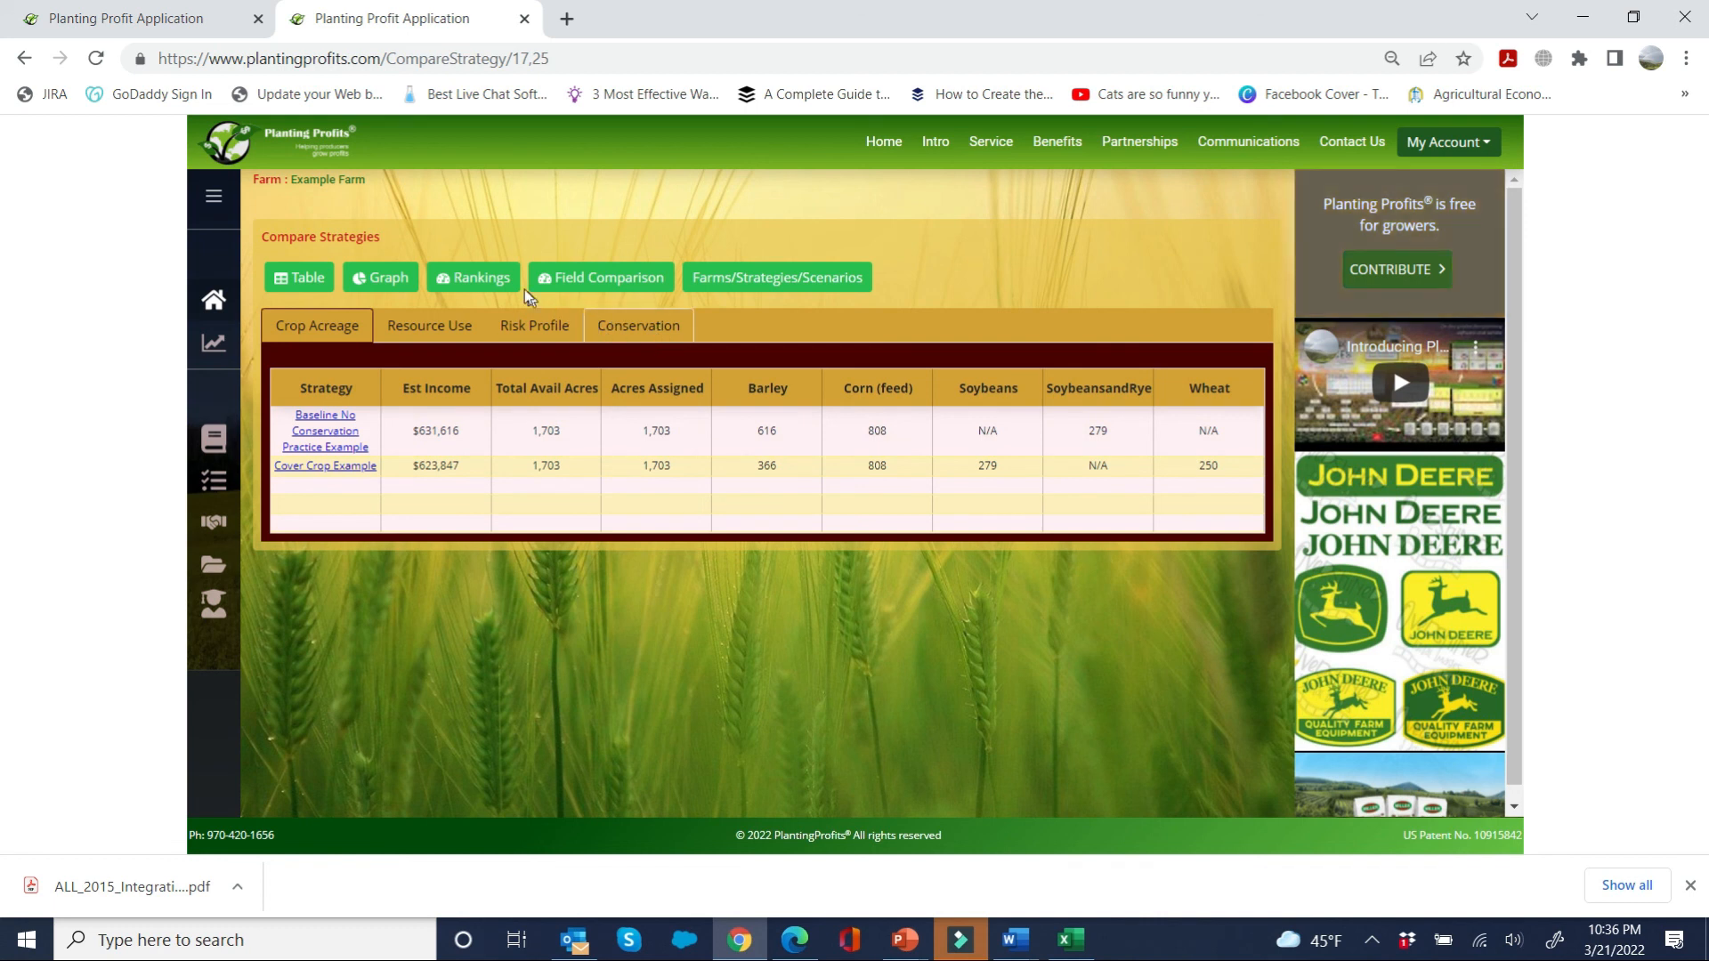
Step: Compare the conservation results of the Baseline No Conservation Practice Example and Cover Crop Example strategies
left_click(641, 325)
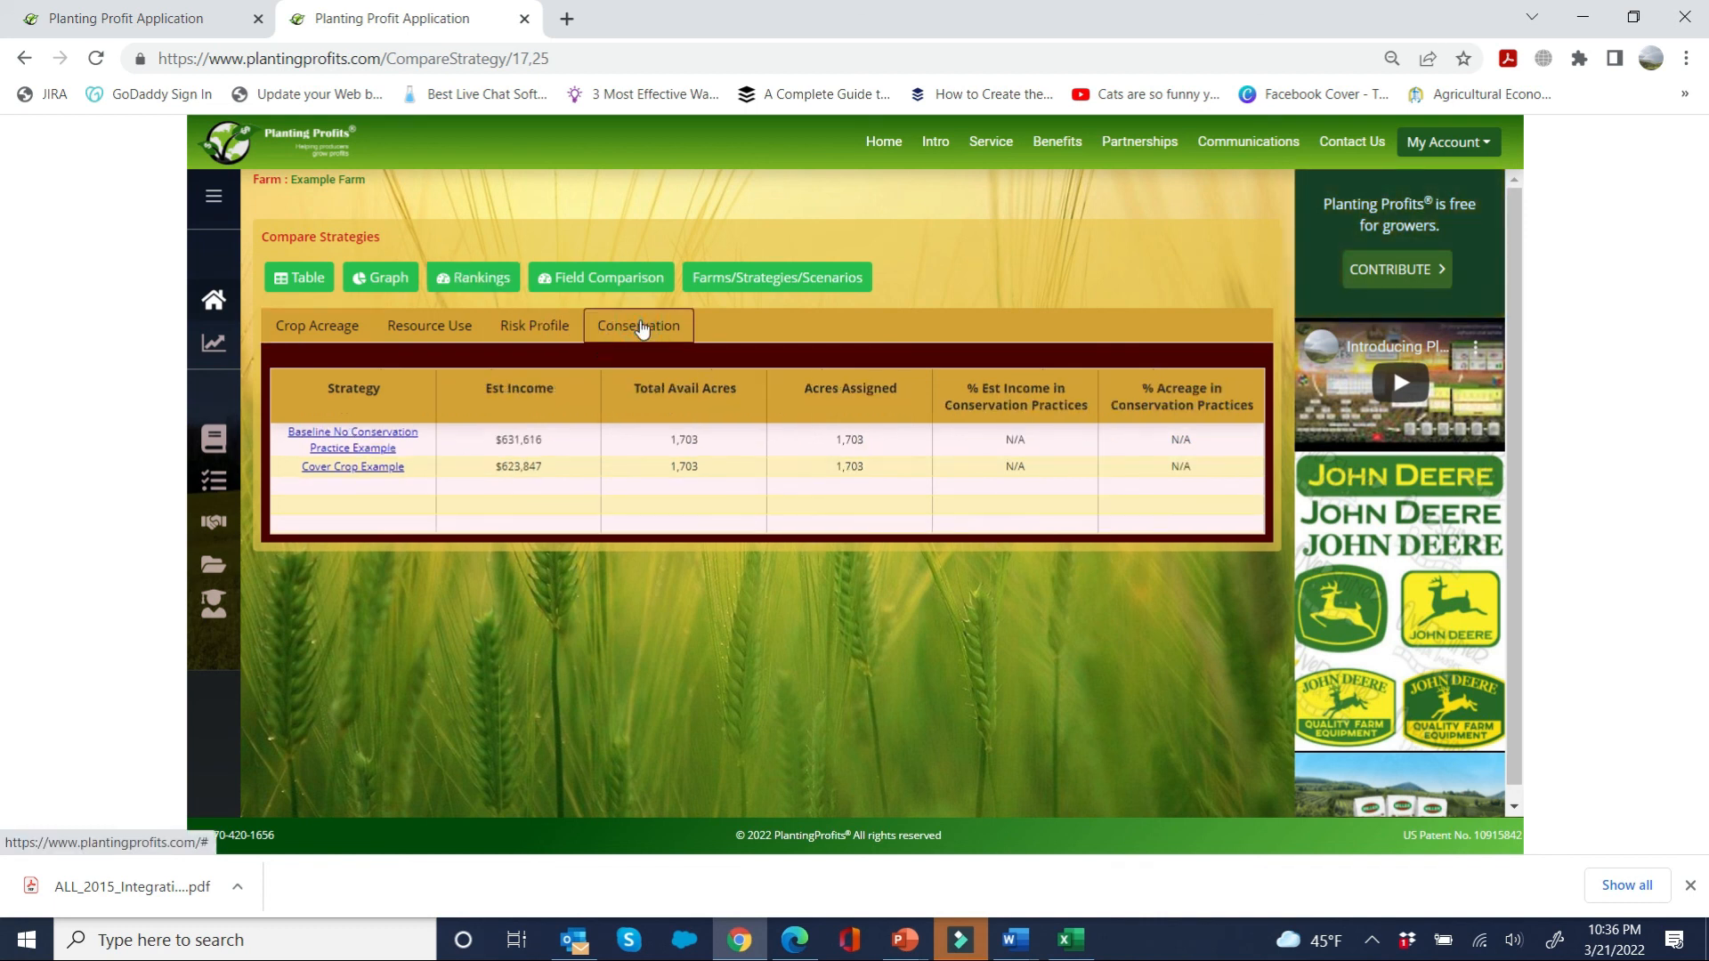